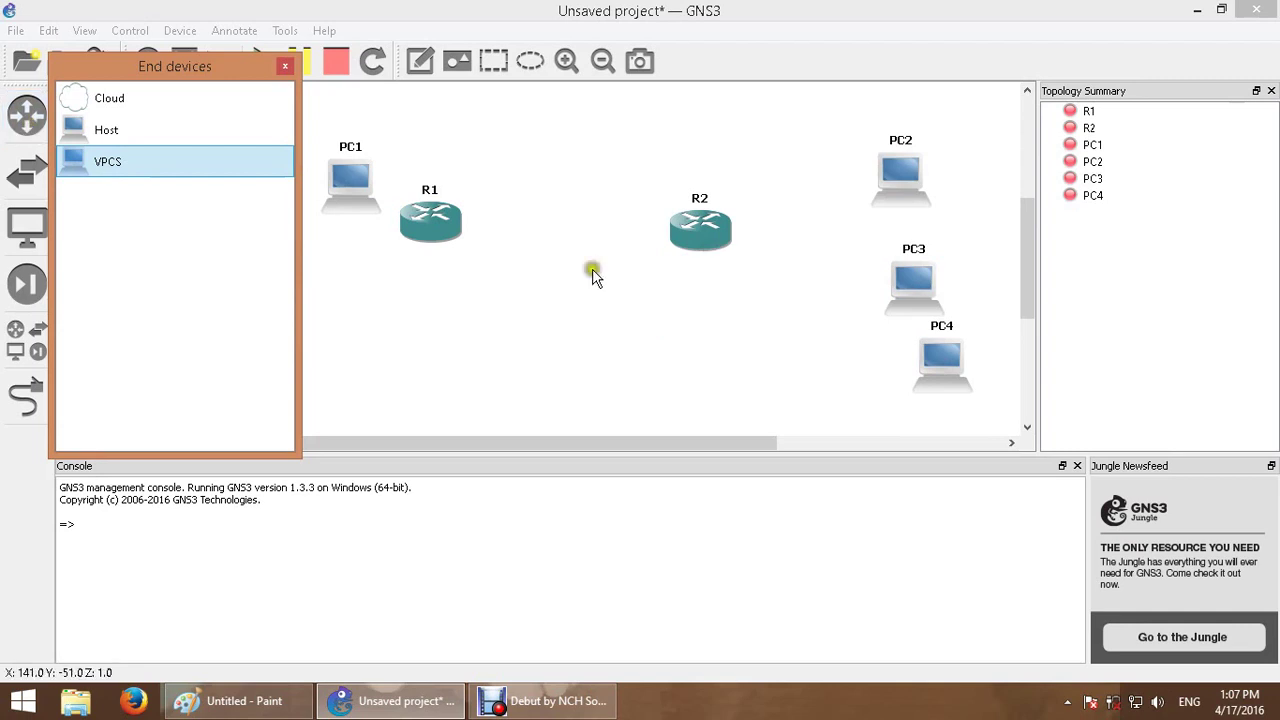
# - Move PC1 to the far side of R1 and line up PC2, PC3 and PC4 in a column well away from R2
pyautogui.moveTo(325, 190); pyautogui.dragTo(303, 222)
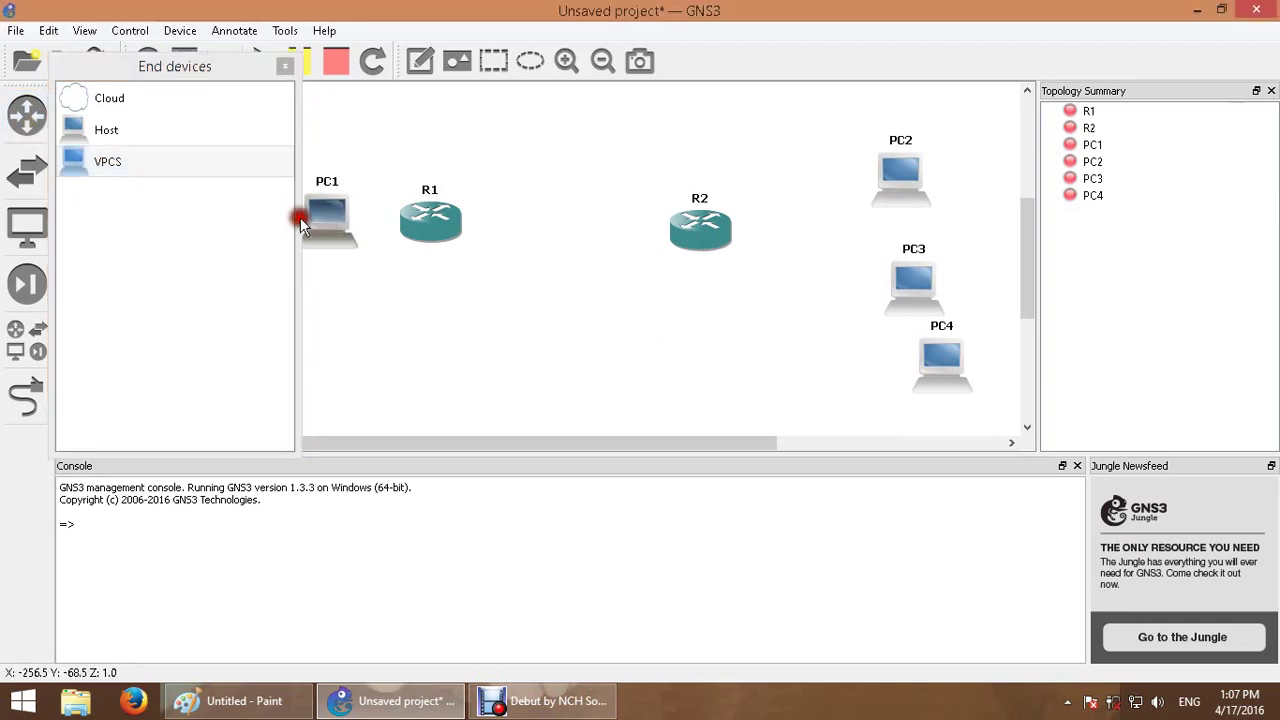
pyautogui.click(33, 177)
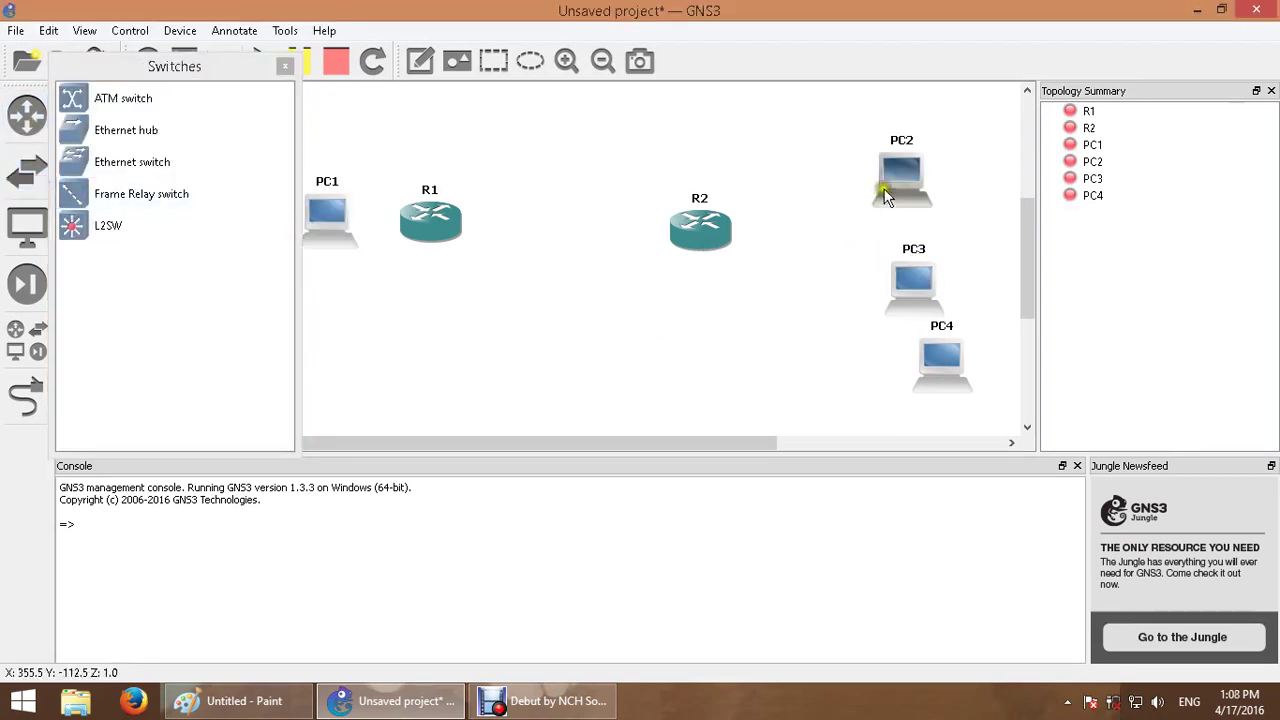
pyautogui.moveTo(886, 189); pyautogui.dragTo(932, 156)
pyautogui.moveTo(894, 274); pyautogui.dragTo(954, 255)
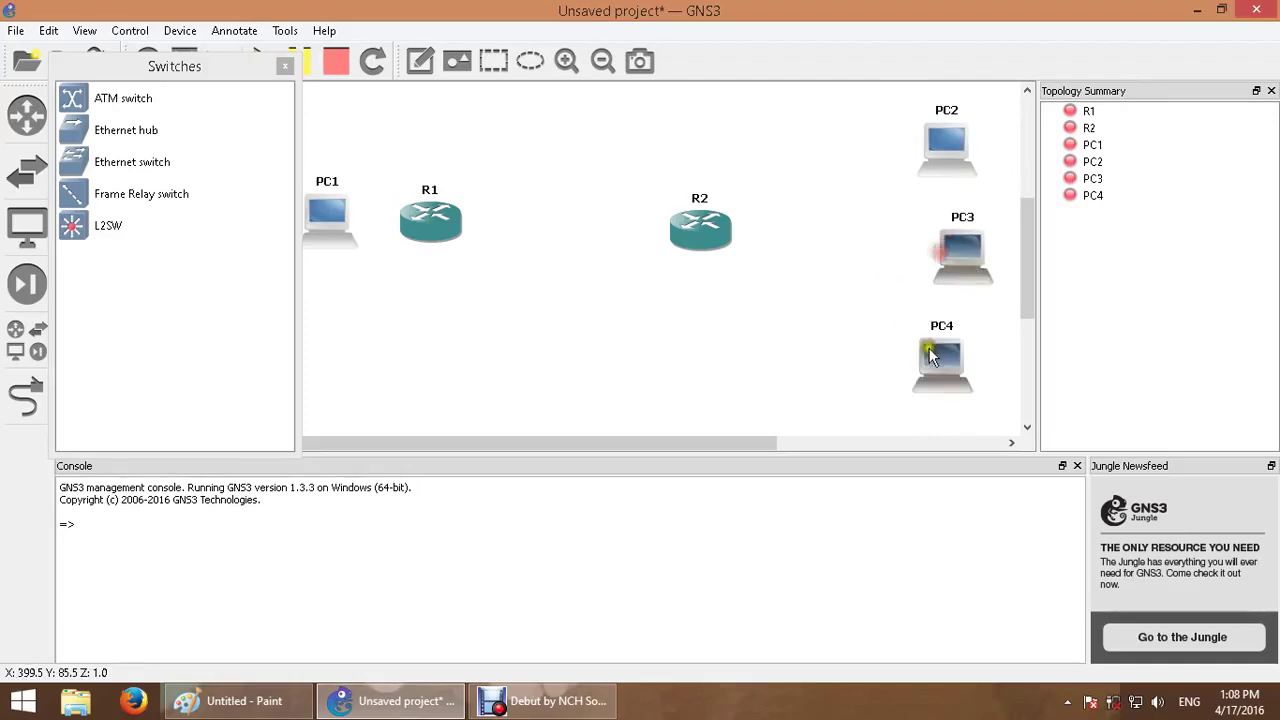
pyautogui.moveTo(942, 362); pyautogui.dragTo(958, 382)
pyautogui.moveTo(944, 160); pyautogui.dragTo(970, 167)
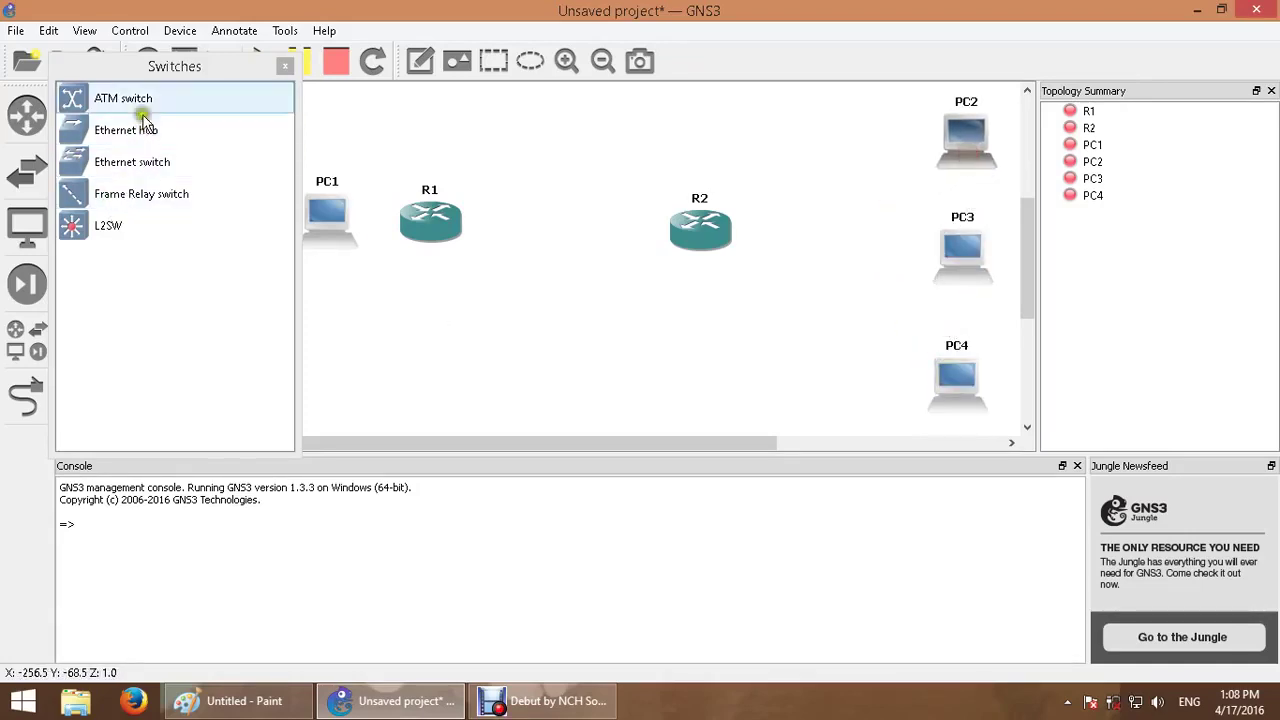
# - Add an Ethernet switch between R2 and the column of PCs, and space PC1, R1 and R2 out in a row
pyautogui.moveTo(157, 168); pyautogui.dragTo(830, 230)
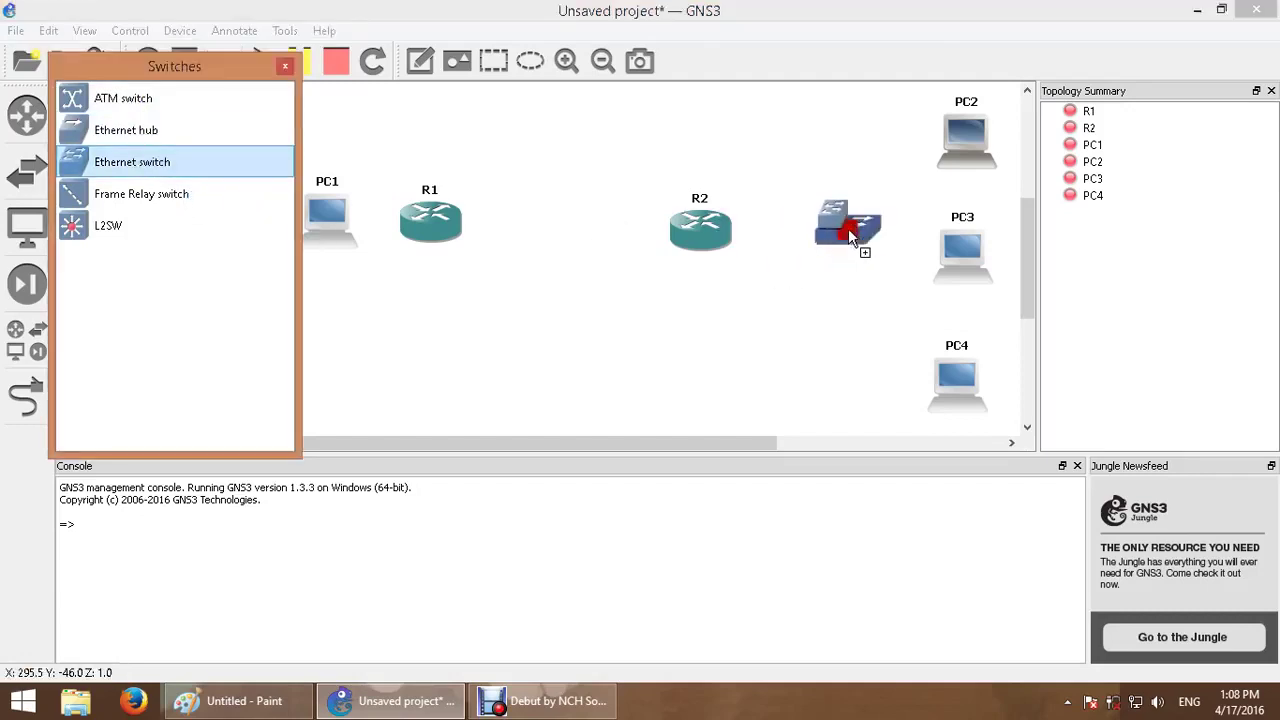
pyautogui.click(285, 66)
pyautogui.moveTo(330, 240); pyautogui.dragTo(230, 252)
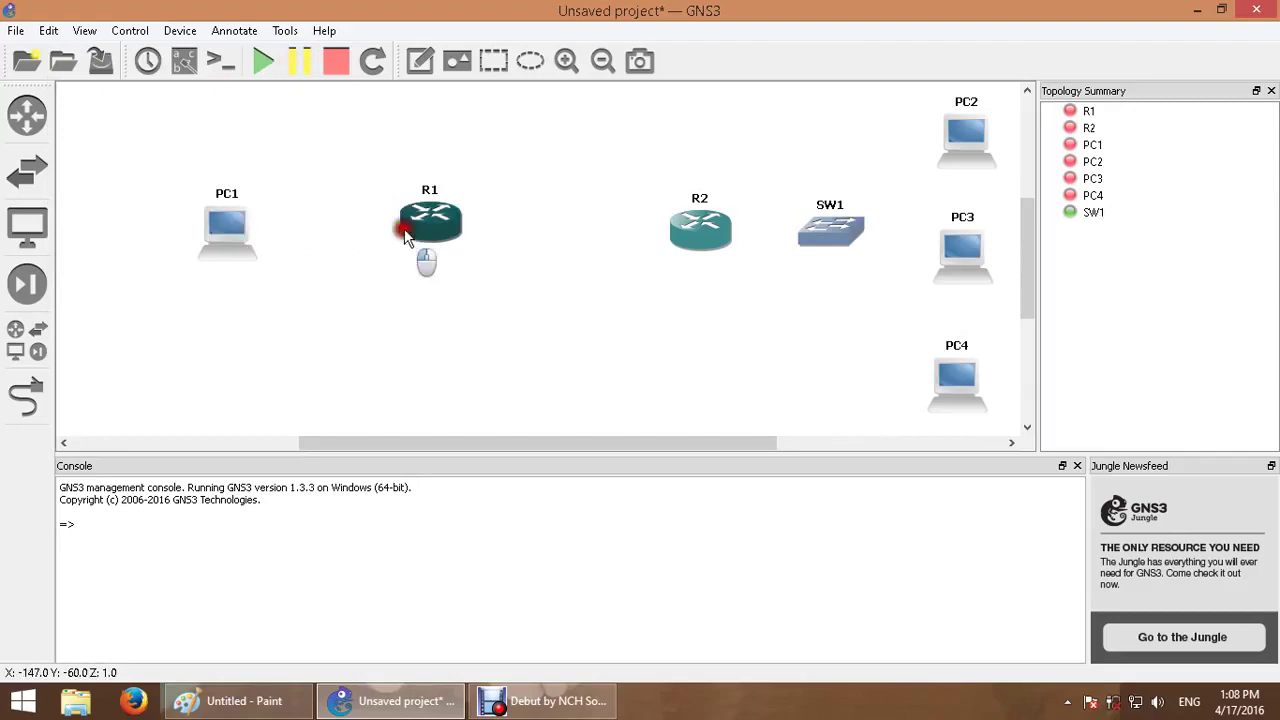
pyautogui.moveTo(404, 228); pyautogui.dragTo(368, 242)
pyautogui.moveTo(695, 247); pyautogui.dragTo(625, 253)
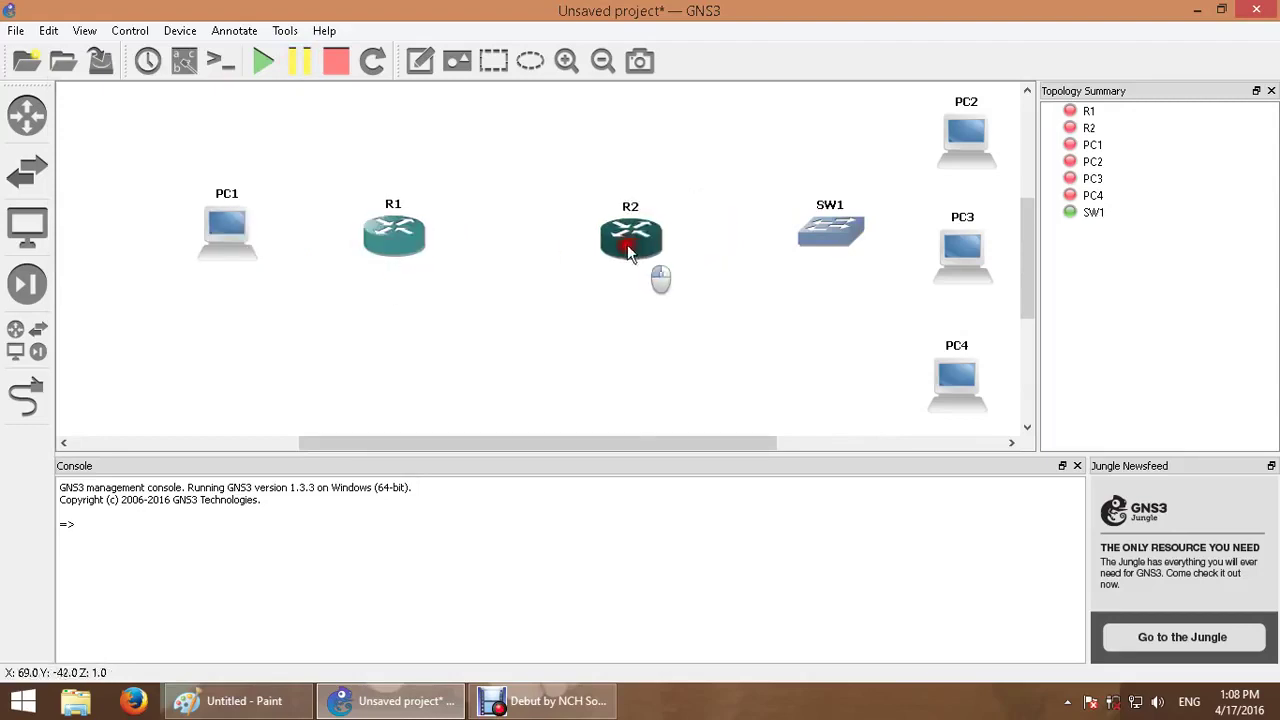
# - Link PC1's Ethernet0 to R1's FastEthernet0/0
pyautogui.click(27, 396)
pyautogui.click(234, 236)
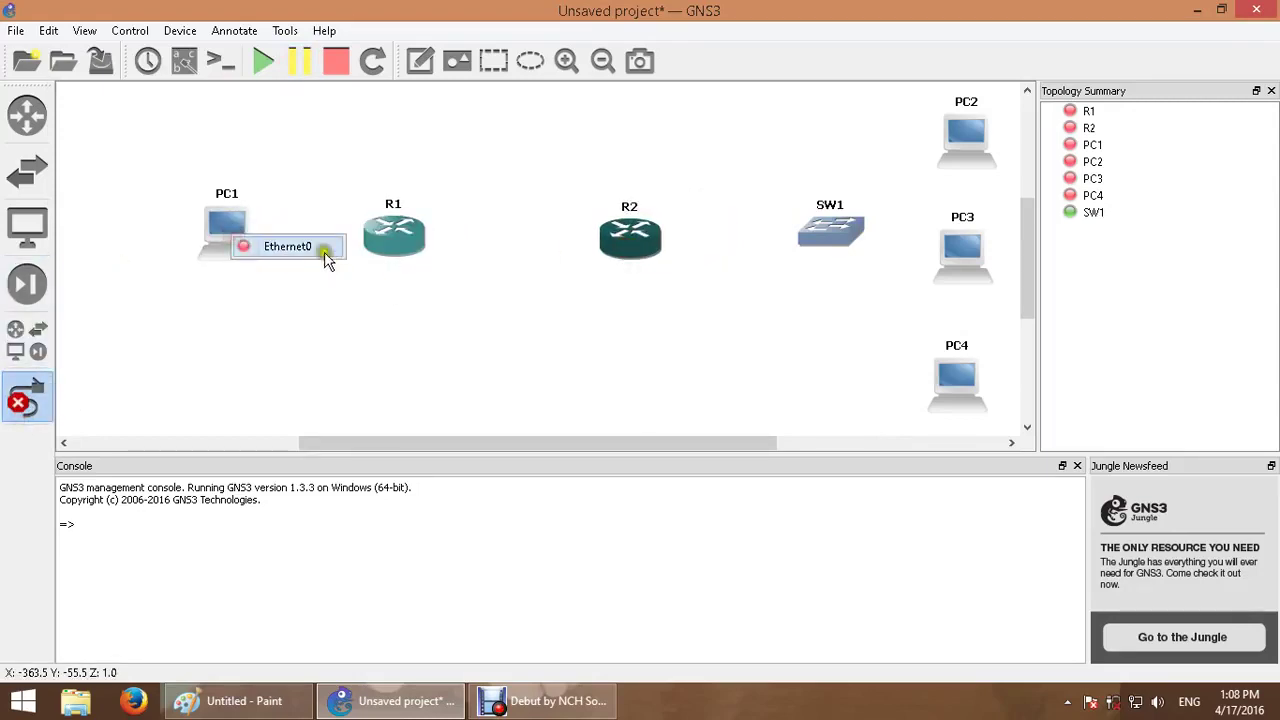
pyautogui.click(323, 254)
pyautogui.click(390, 232)
pyautogui.click(455, 246)
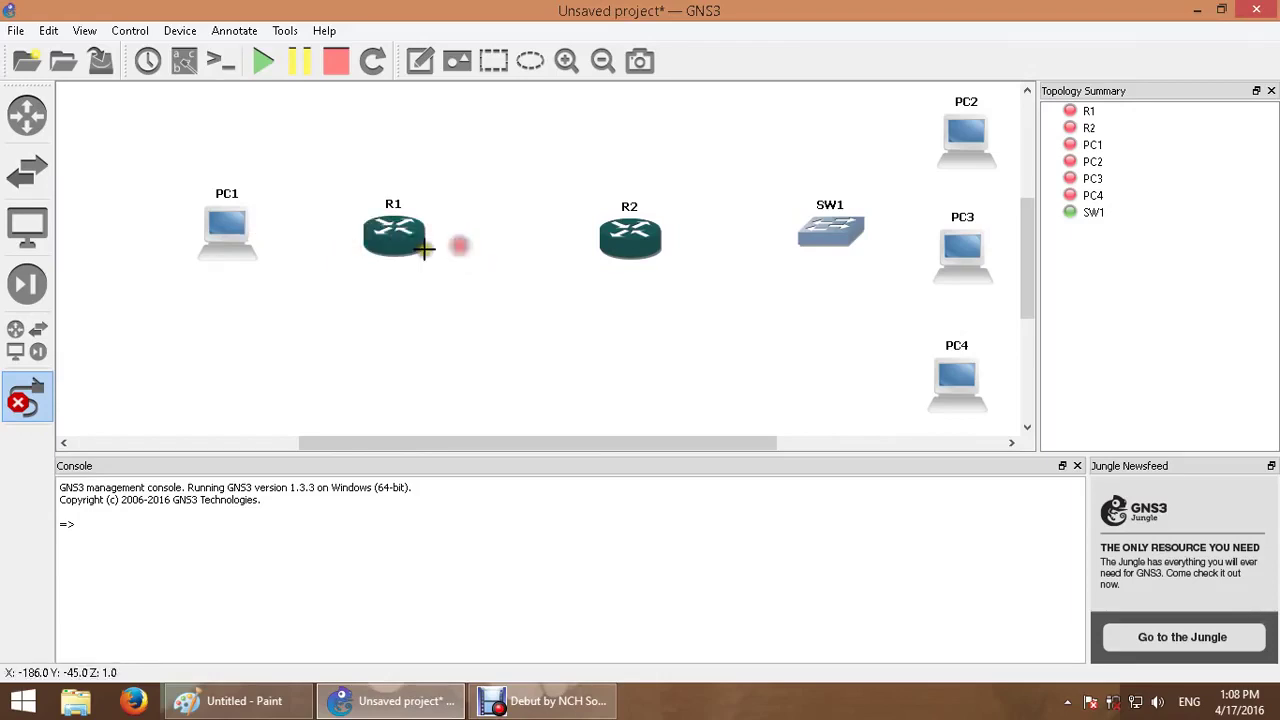
# - Link R1's FastEthernet0/1 to R2's FastEthernet0/0
pyautogui.click(405, 240)
pyautogui.click(448, 268)
pyautogui.click(615, 245)
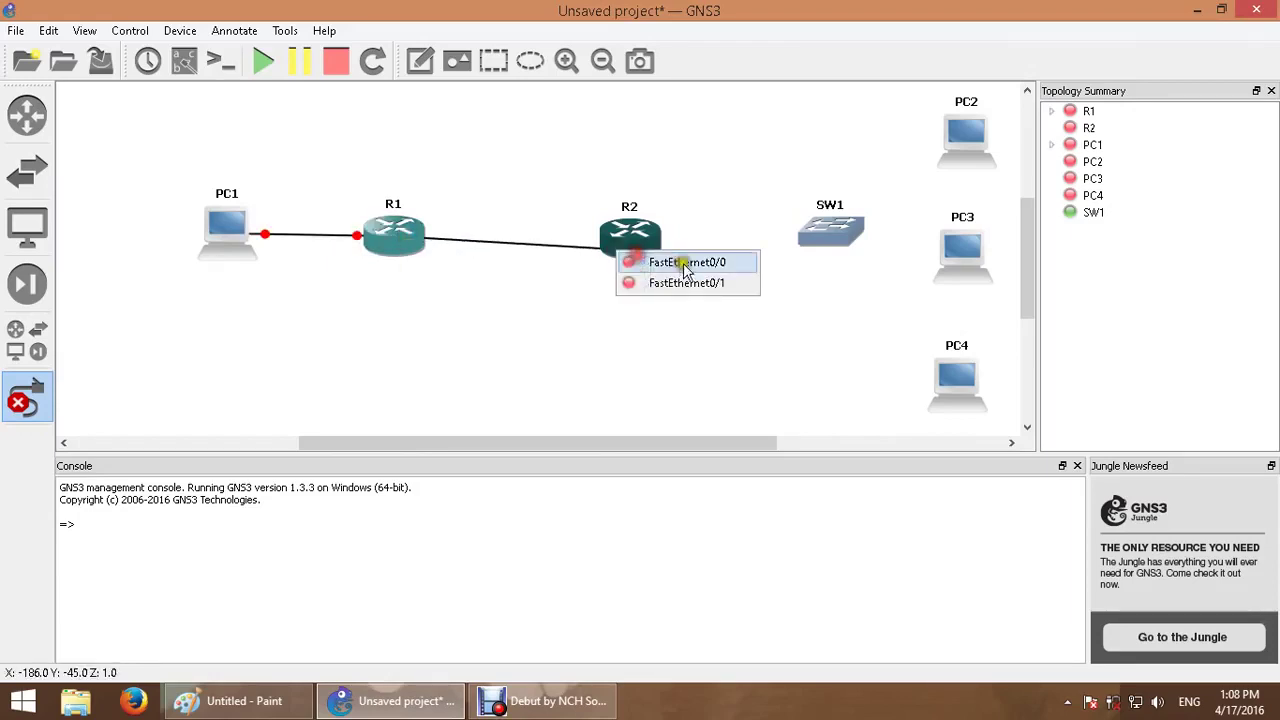
pyautogui.click(675, 257)
# - Link R2's FastEthernet0/1 to port 1 of switch SW1
pyautogui.click(655, 244)
pyautogui.click(738, 278)
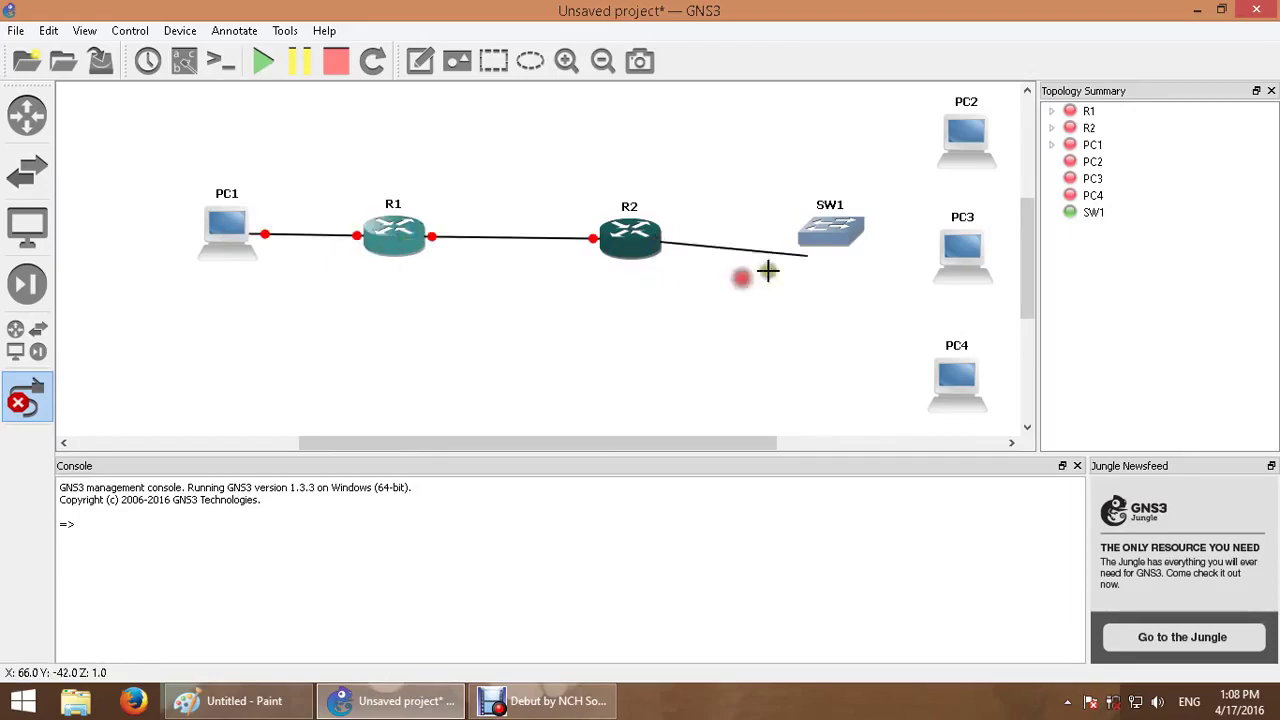
pyautogui.click(828, 234)
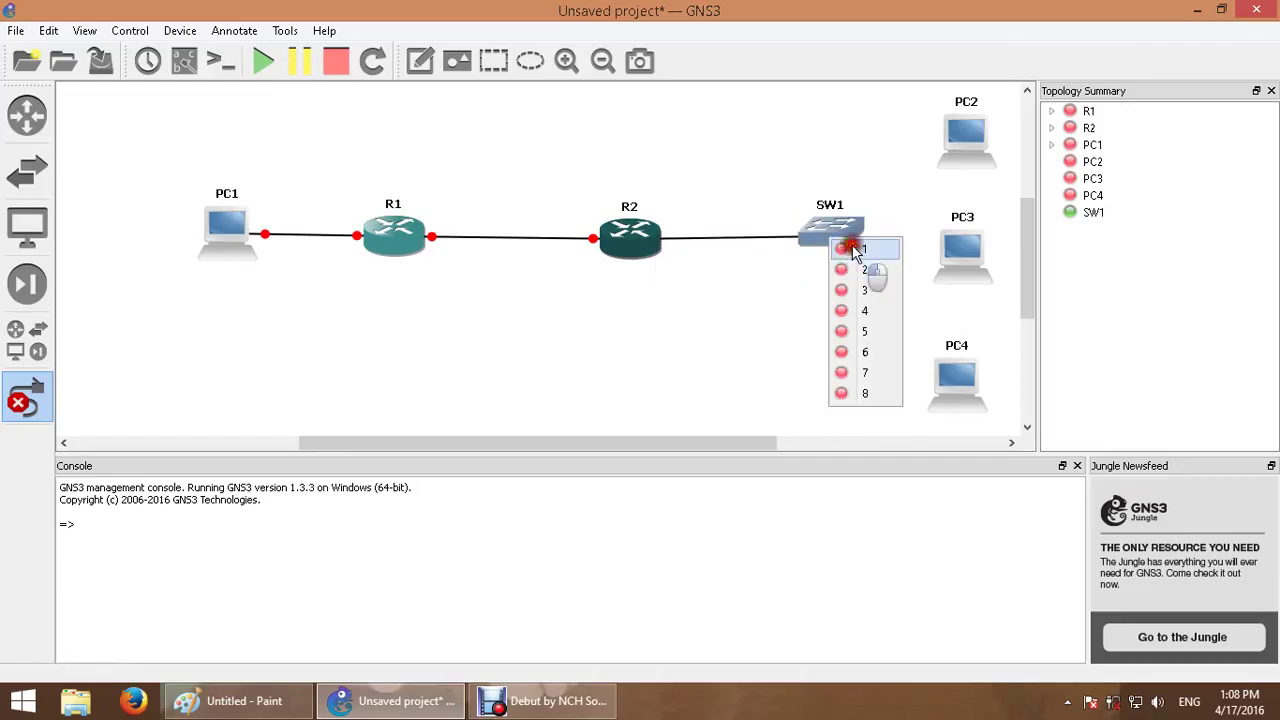
pyautogui.click(864, 269)
# - Link PC2's Ethernet0 to port 2 of switch SW1
pyautogui.click(962, 145)
pyautogui.click(995, 167)
pyautogui.click(852, 236)
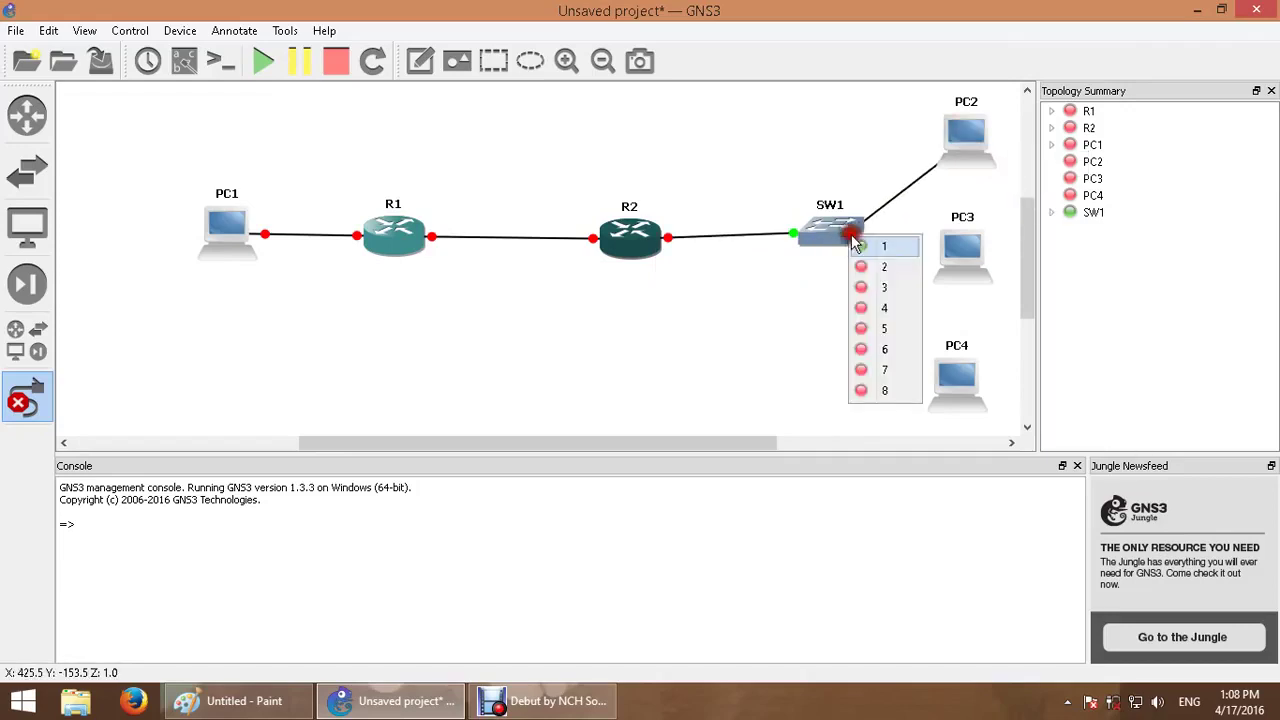
pyautogui.click(883, 274)
# - Link PC3's Ethernet0 to port 3 of switch SW1
pyautogui.click(966, 262)
pyautogui.click(985, 283)
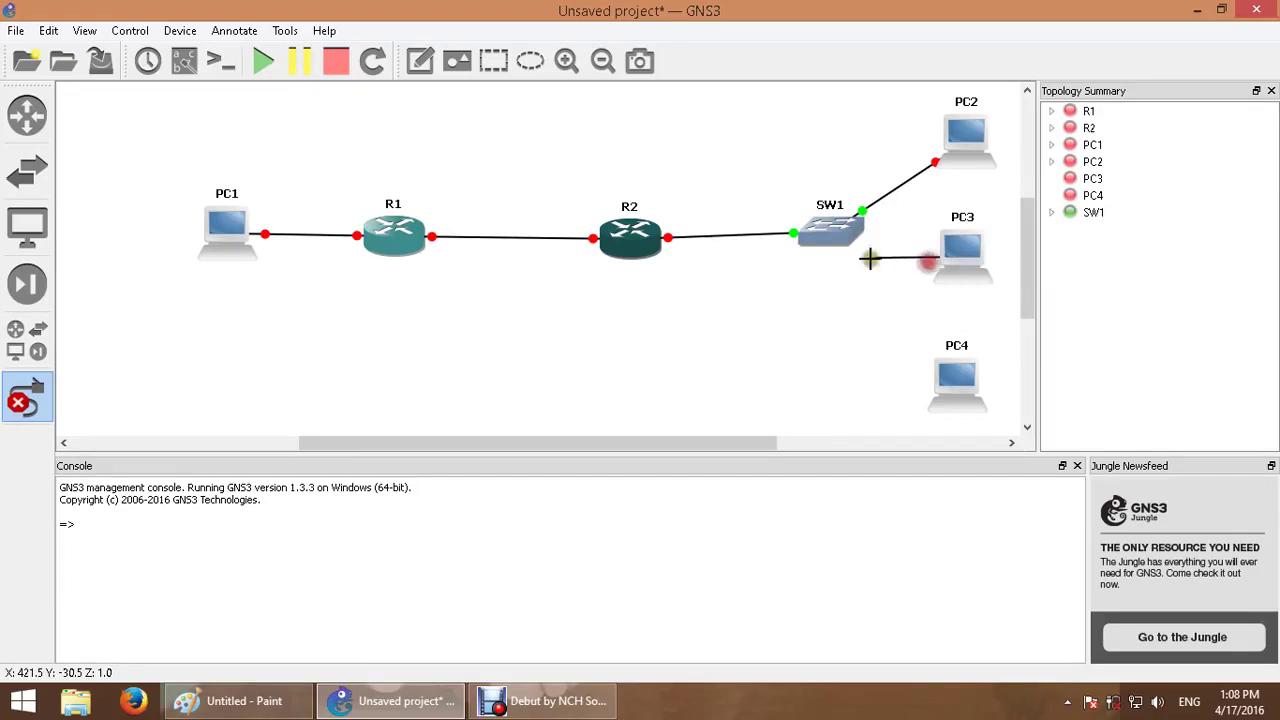
pyautogui.click(829, 234)
pyautogui.click(873, 286)
# - Link PC4's Ethernet0 to port 4 of switch SW1 and finish adding links
pyautogui.click(953, 376)
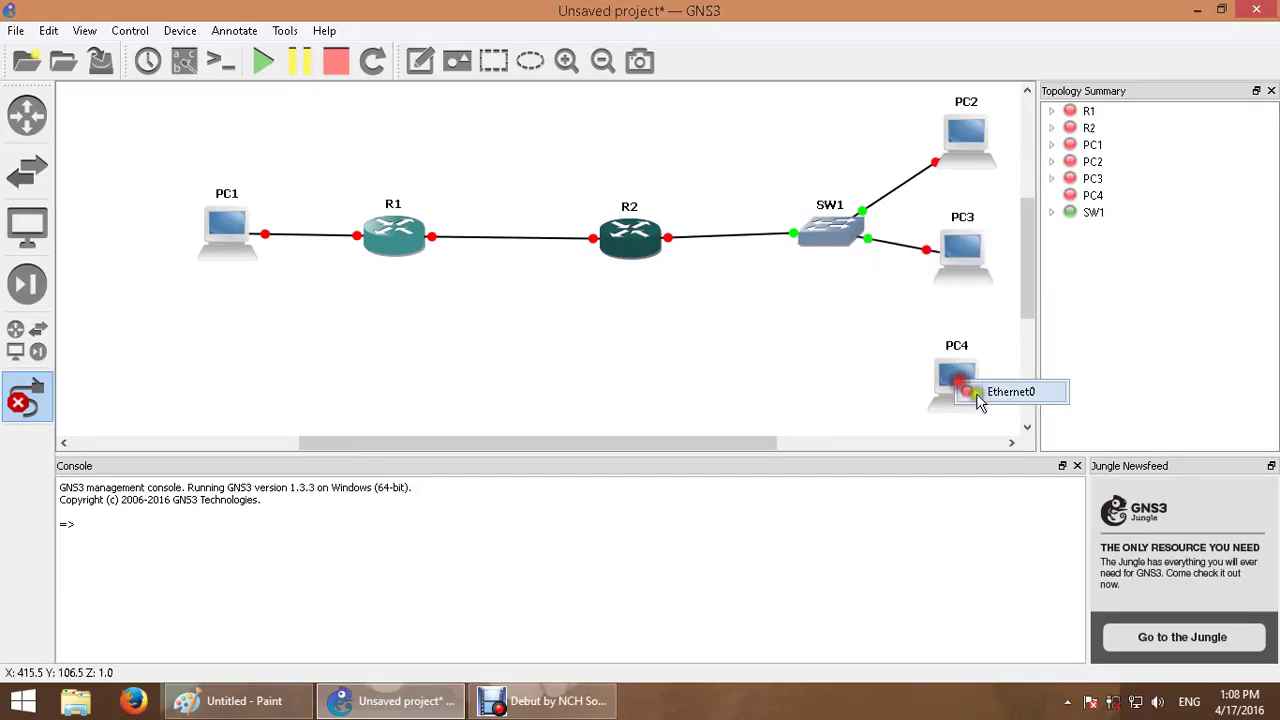
pyautogui.click(1000, 391)
pyautogui.click(822, 236)
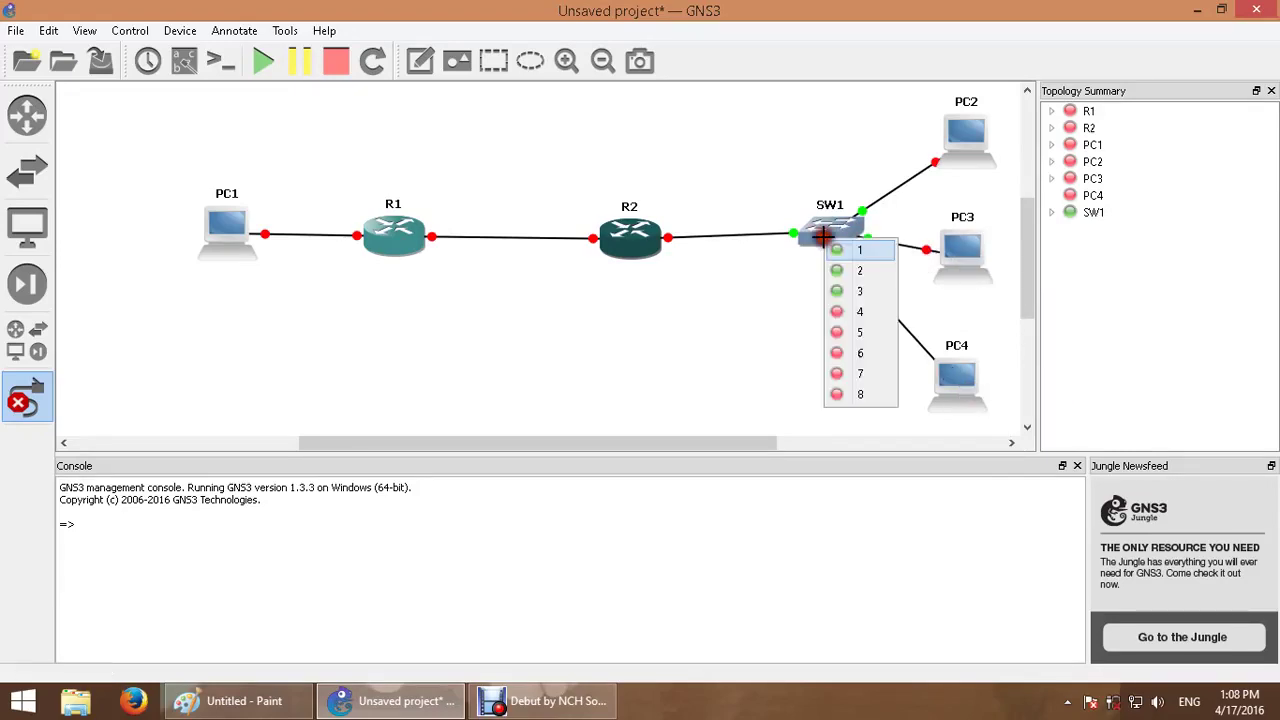
pyautogui.click(881, 311)
pyautogui.click(27, 398)
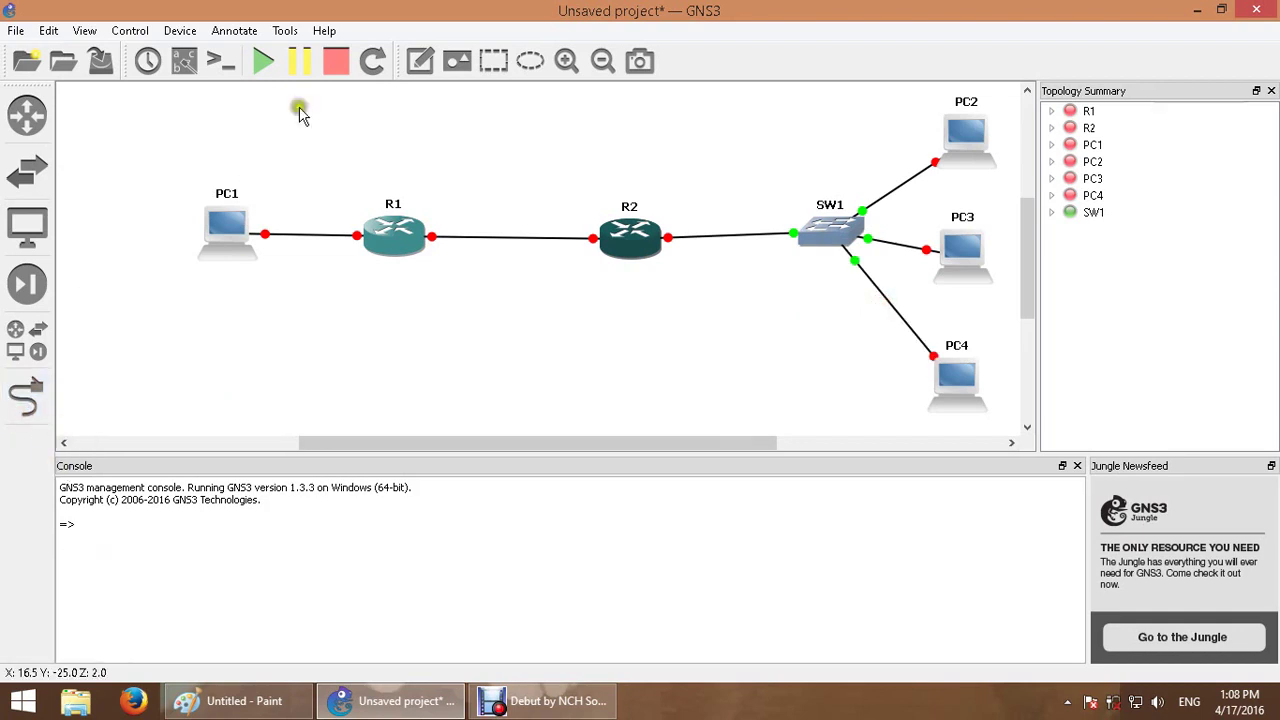
# - Start all devices in the topology and allow vpcs.exe through Windows Firewall on private networks
pyautogui.click(263, 68)
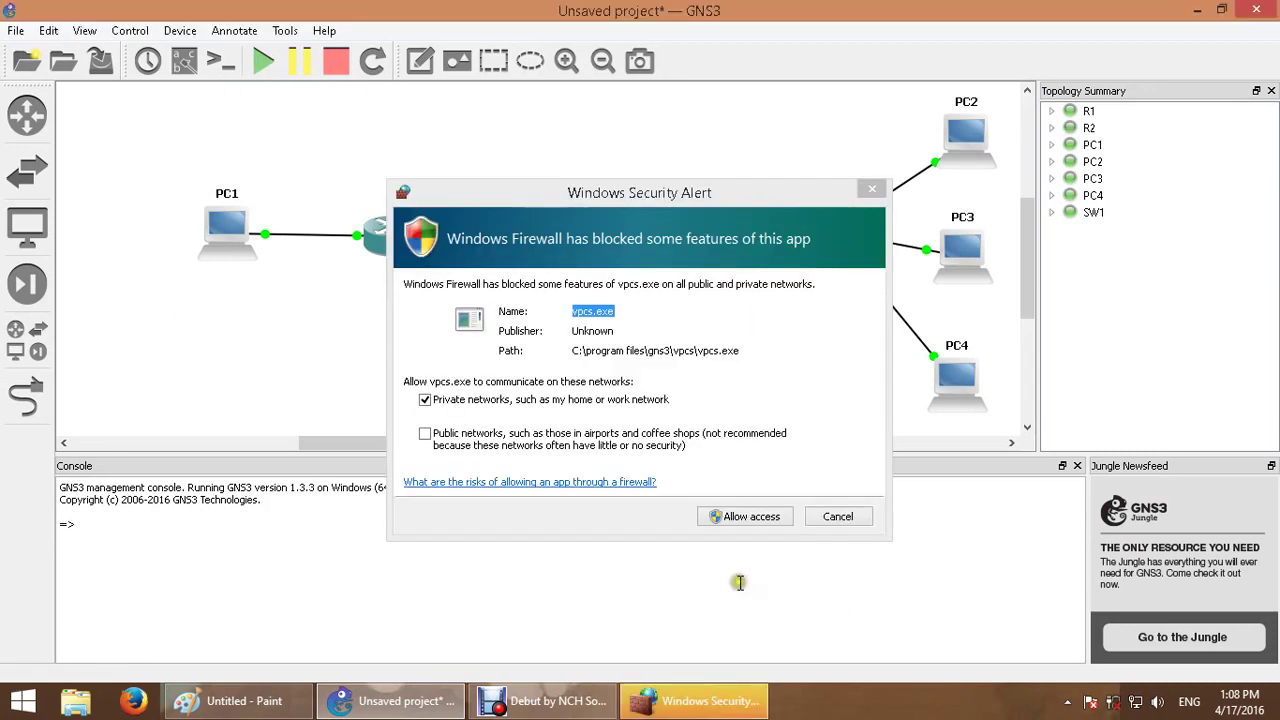
pyautogui.click(738, 520)
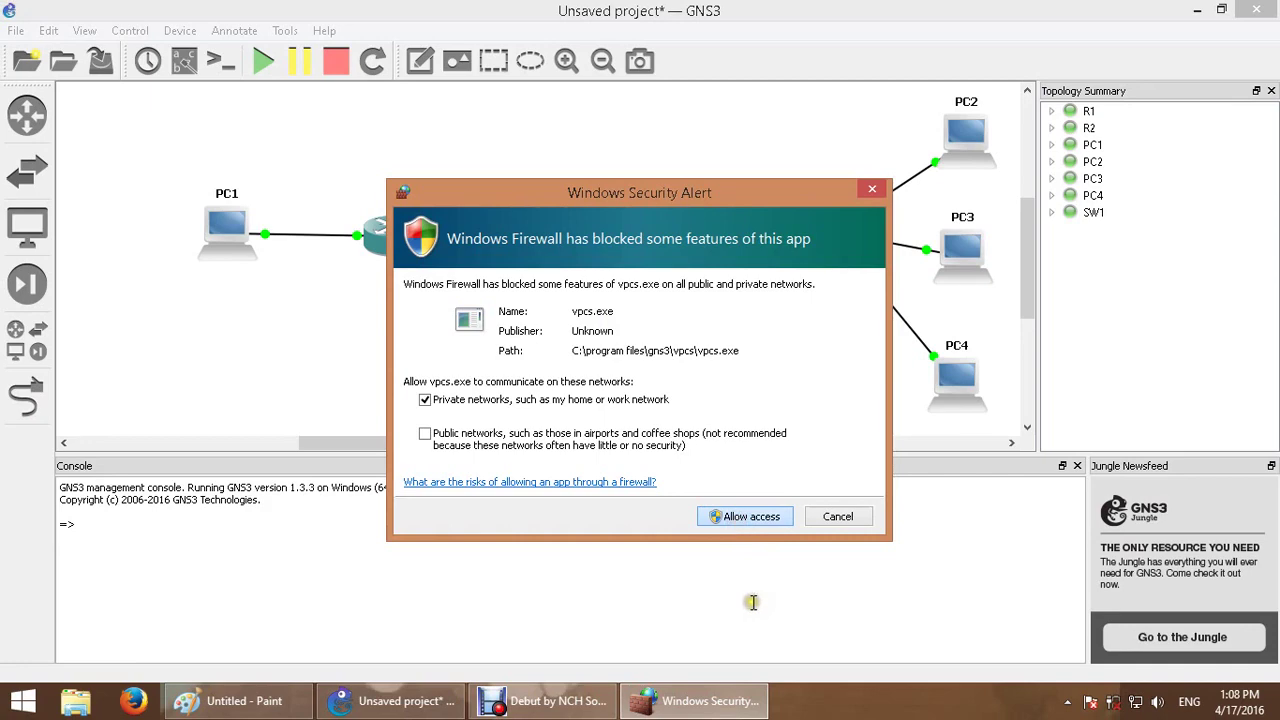
# - Check the CPU performance in Task Manager while the devices run, and return to the topology
pyautogui.rightClick(766, 706)
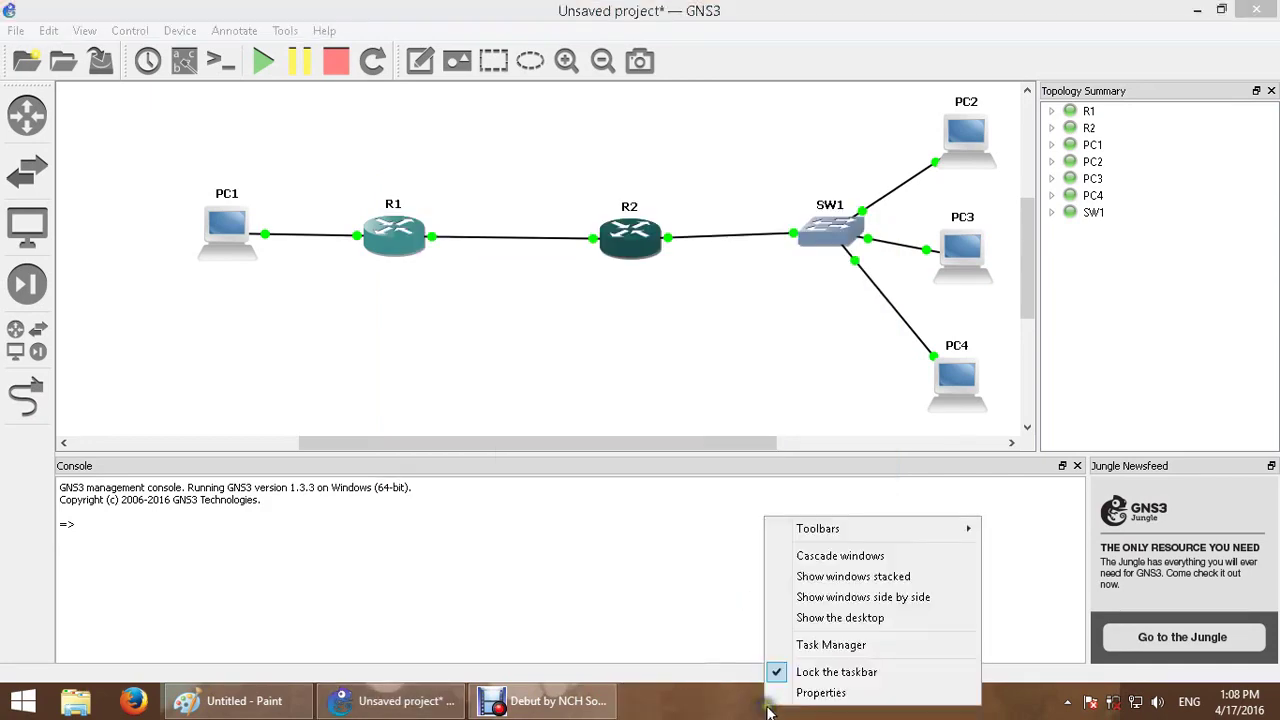
pyautogui.click(830, 645)
pyautogui.click(660, 177)
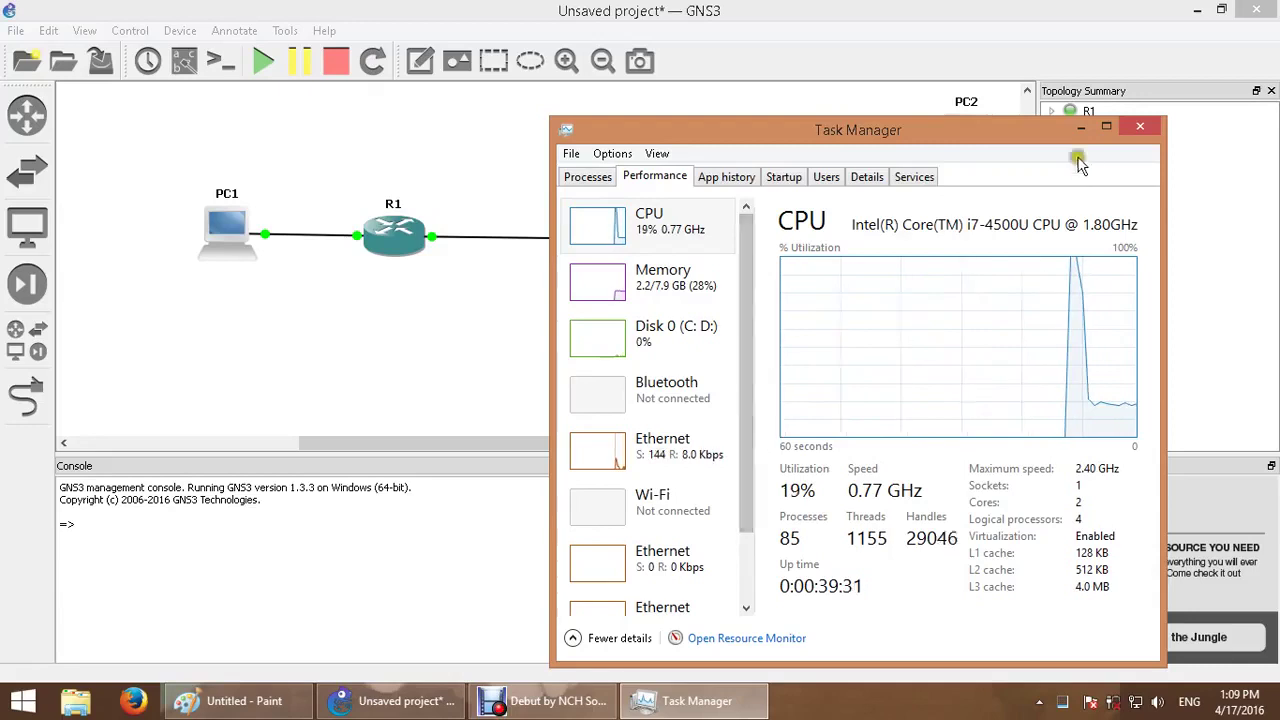
pyautogui.click(1081, 127)
pyautogui.click(402, 373)
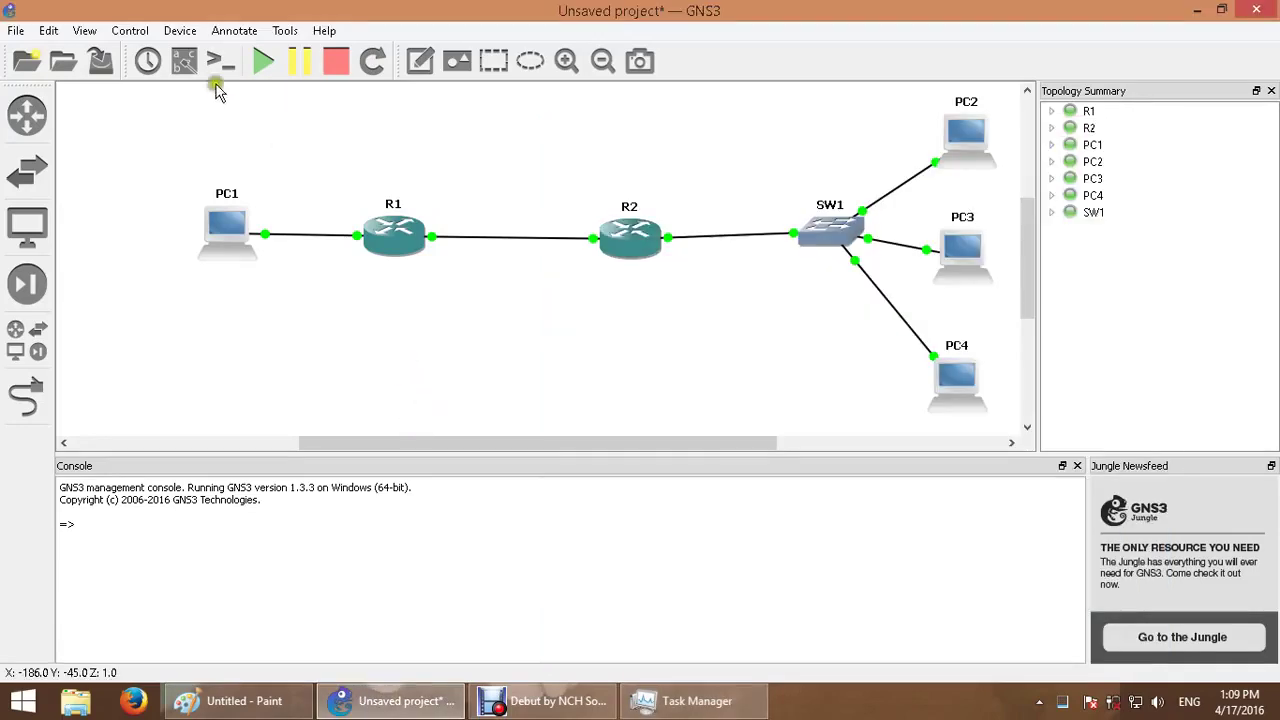
# - Show the interface labels on the topology and move R1's f0/0 label clear of the router icon
pyautogui.click(184, 61)
pyautogui.moveTo(395, 253); pyautogui.dragTo(380, 259)
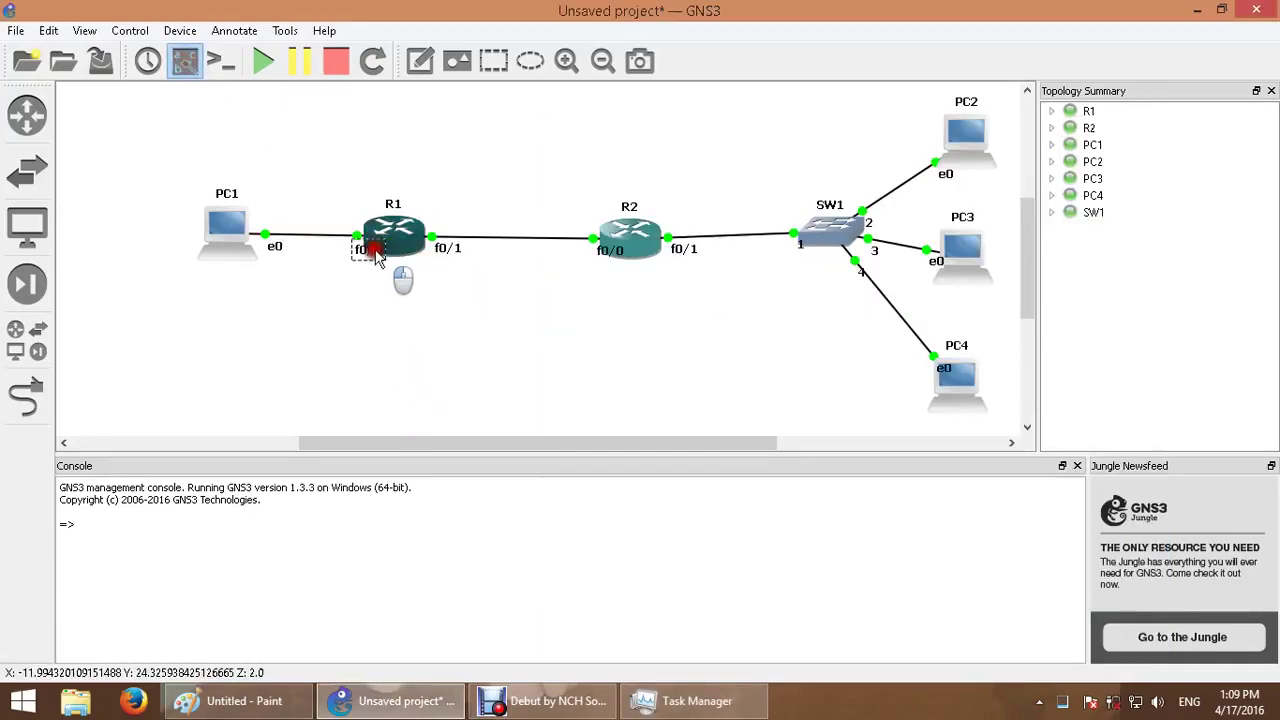
pyautogui.click(434, 380)
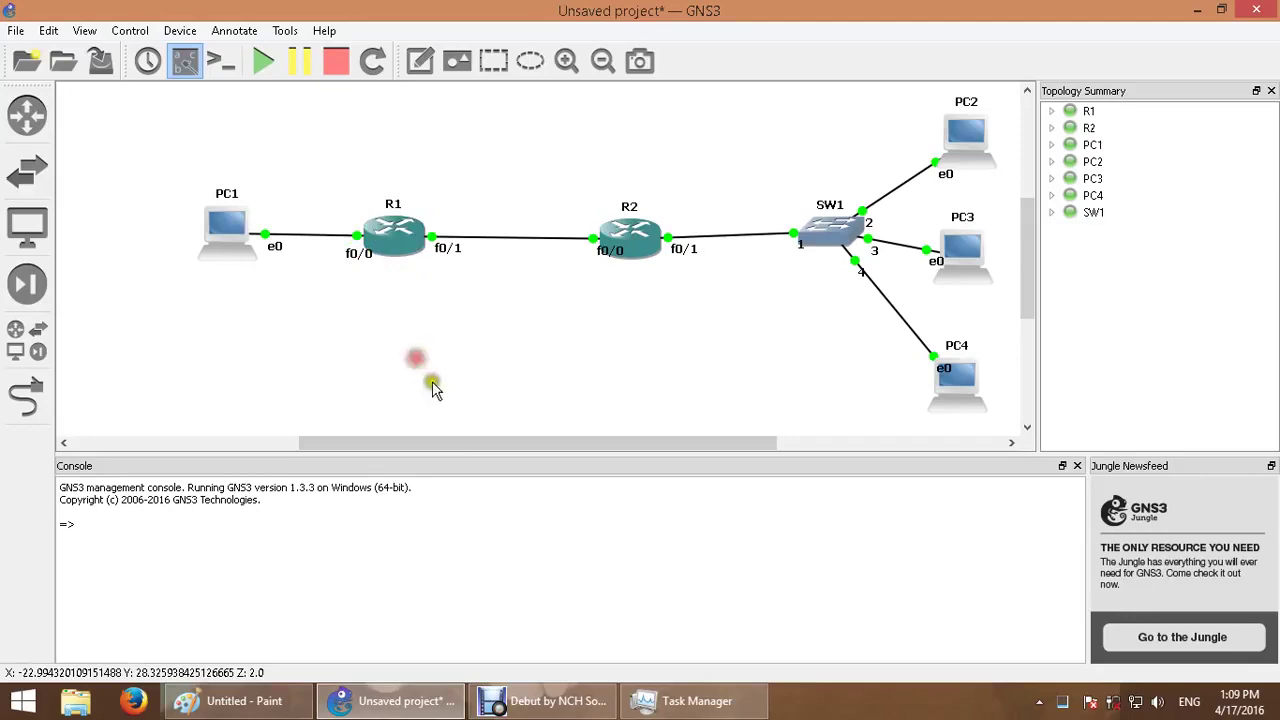
# - Open the consoles of routers R1 and R2, returning to the topology after each
pyautogui.click(400, 237)
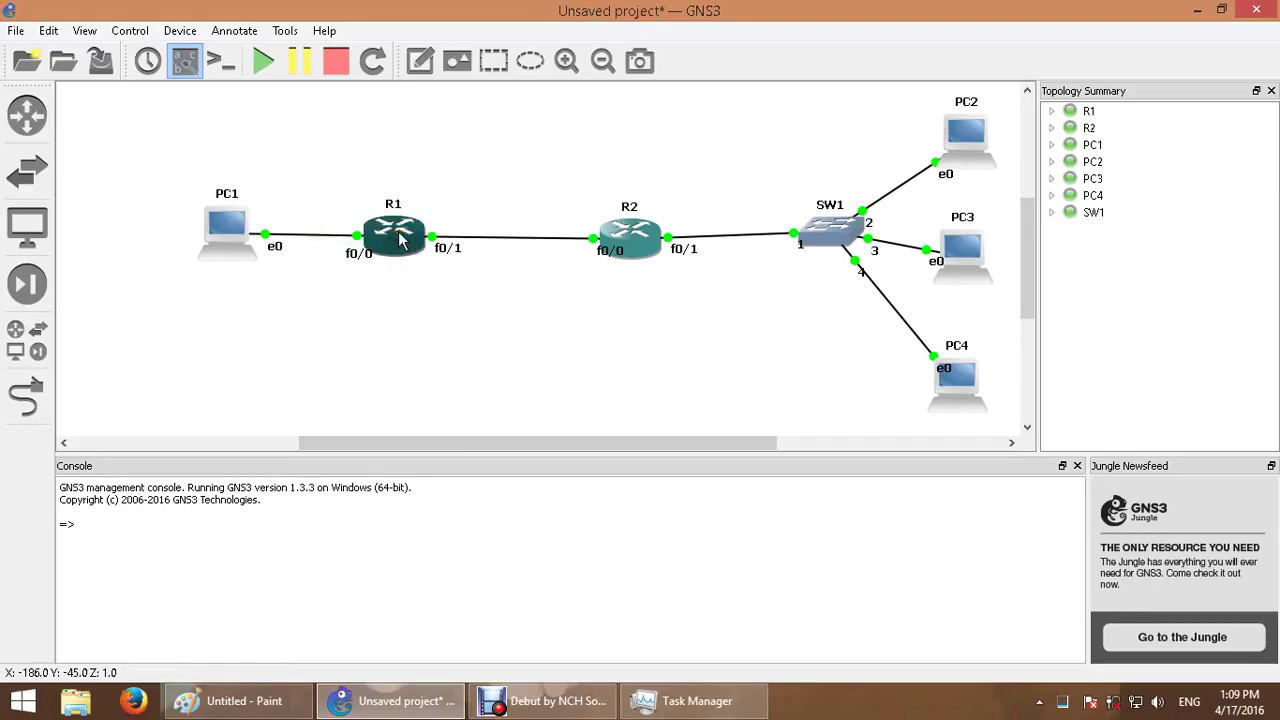
pyautogui.doubleClick(398, 237)
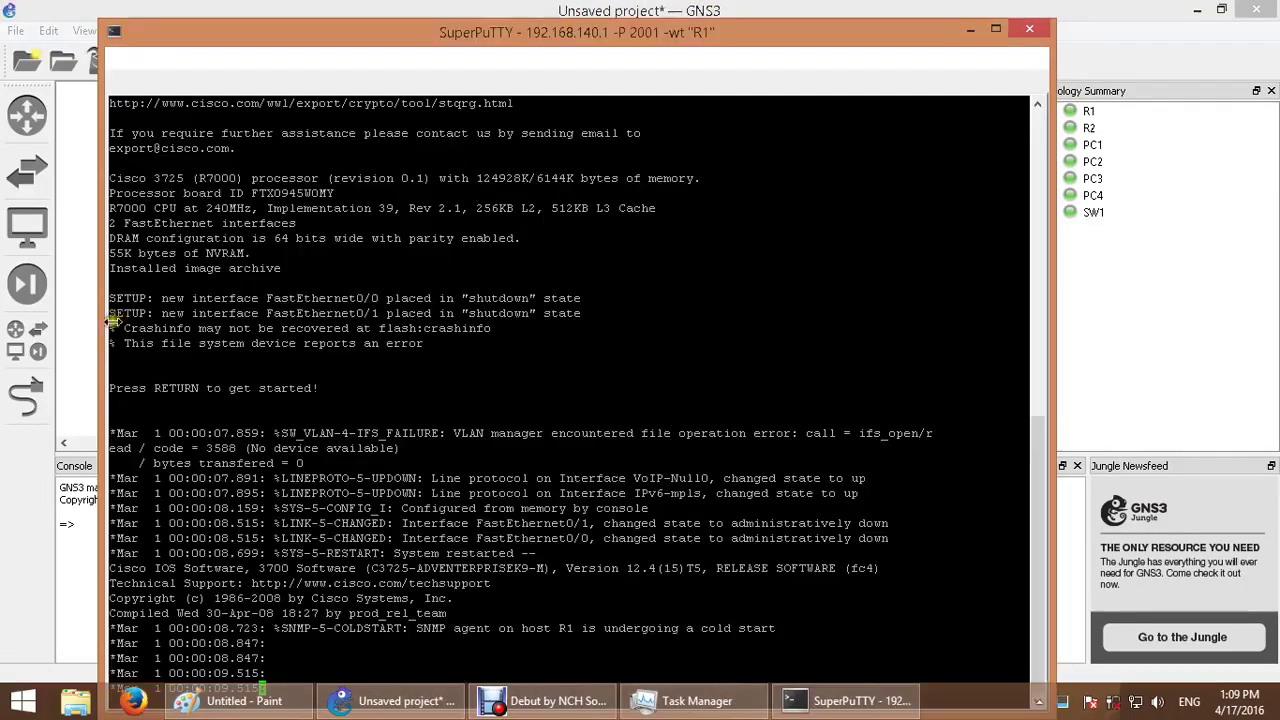
pyautogui.click(86, 334)
pyautogui.click(647, 238)
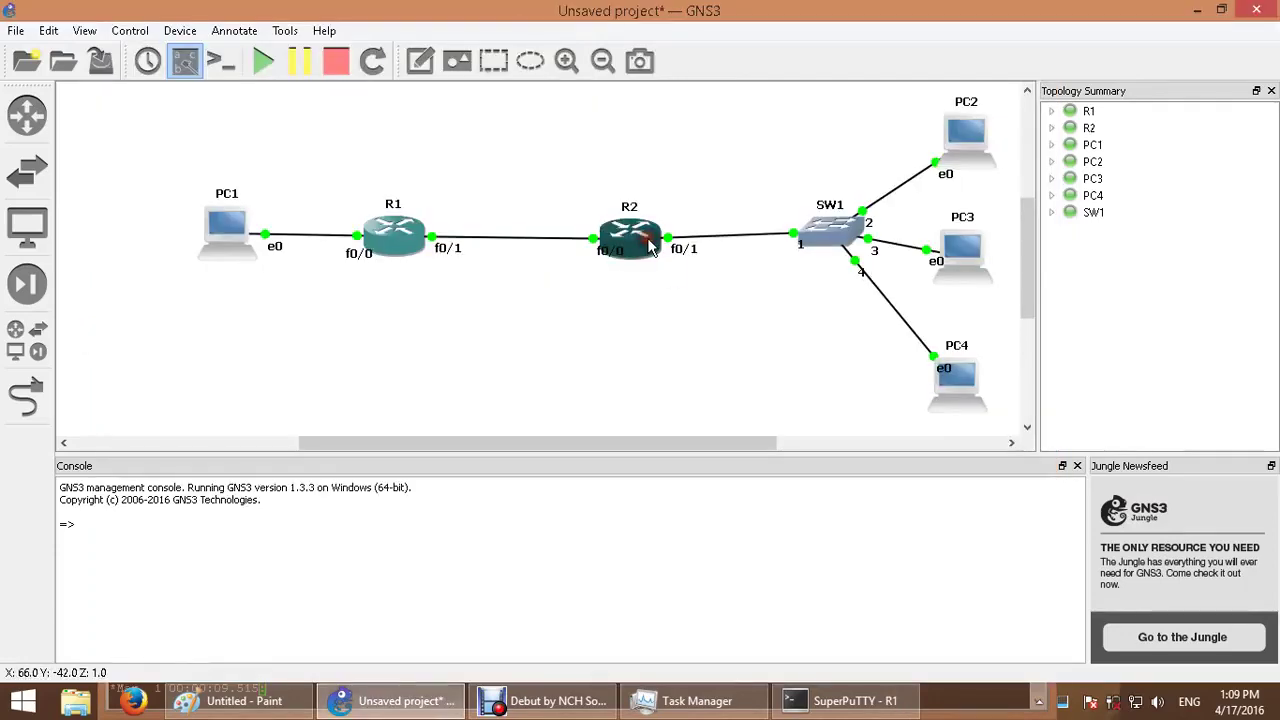
pyautogui.doubleClick(647, 237)
pyautogui.click(86, 322)
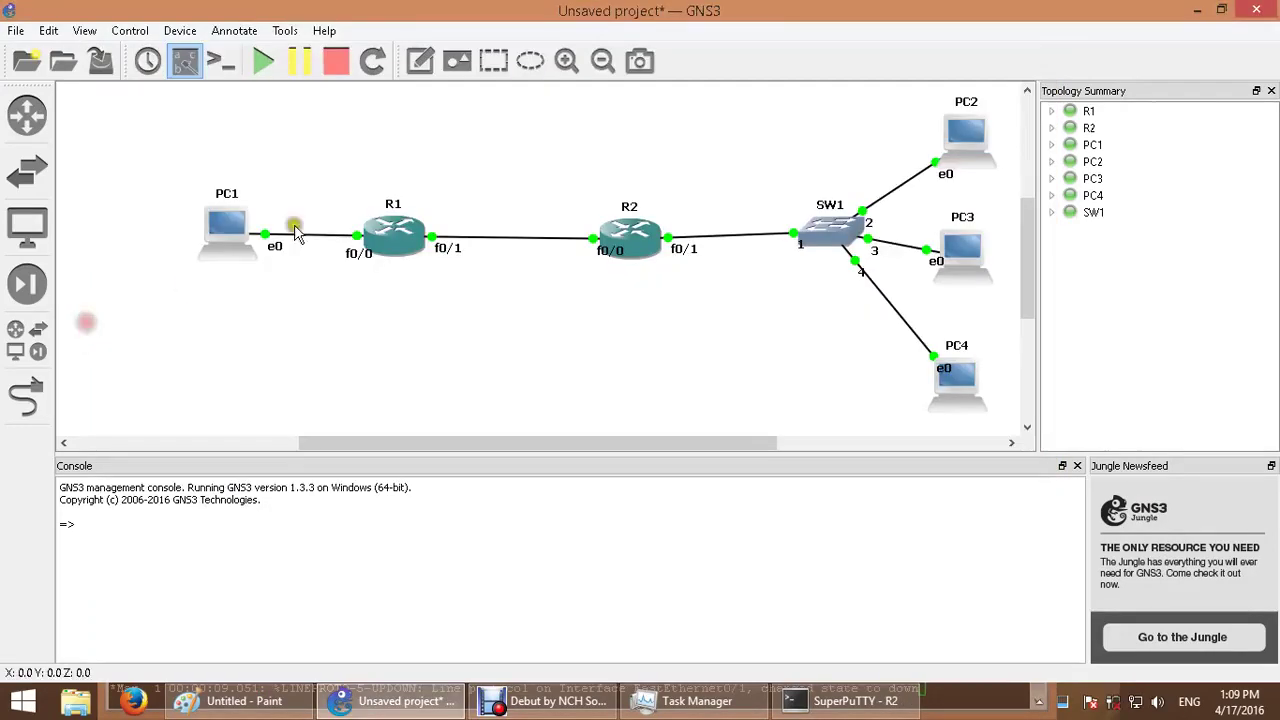
# - Try to open the console of PC1 and check the SuperPuTTY window for its session
pyautogui.click(235, 230)
pyautogui.doubleClick(235, 230)
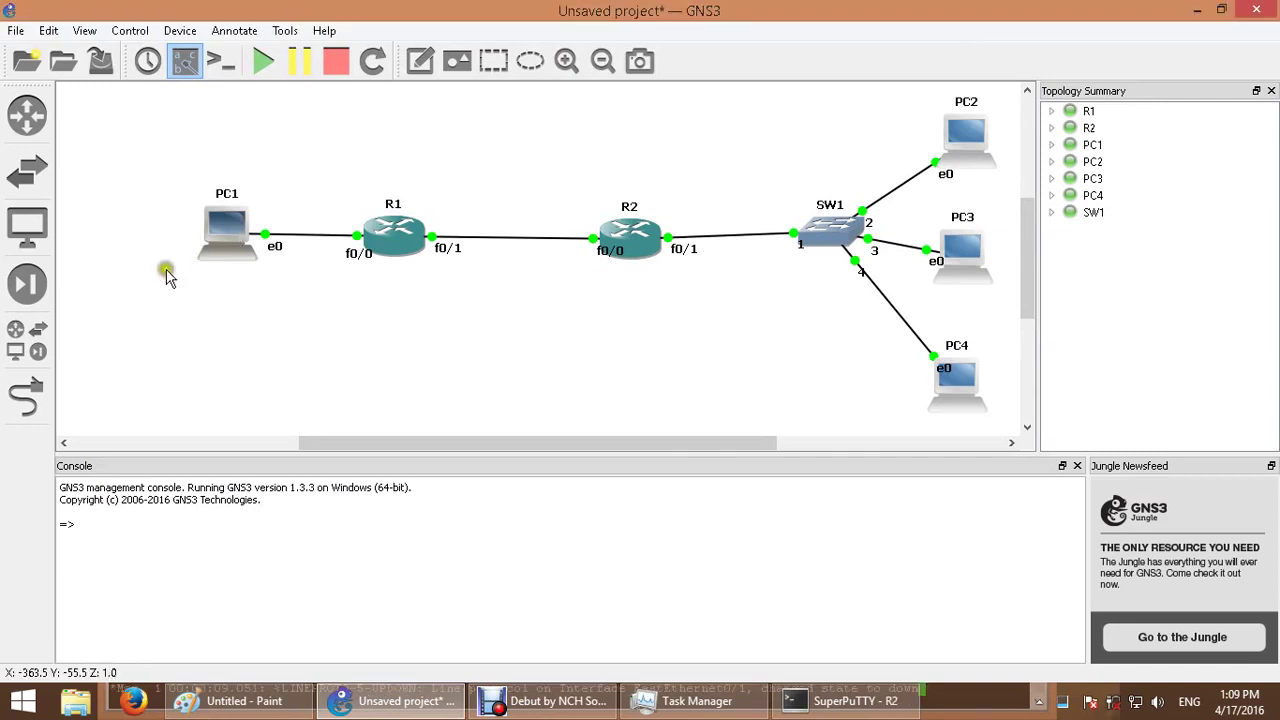
pyautogui.click(897, 703)
pyautogui.click(229, 368)
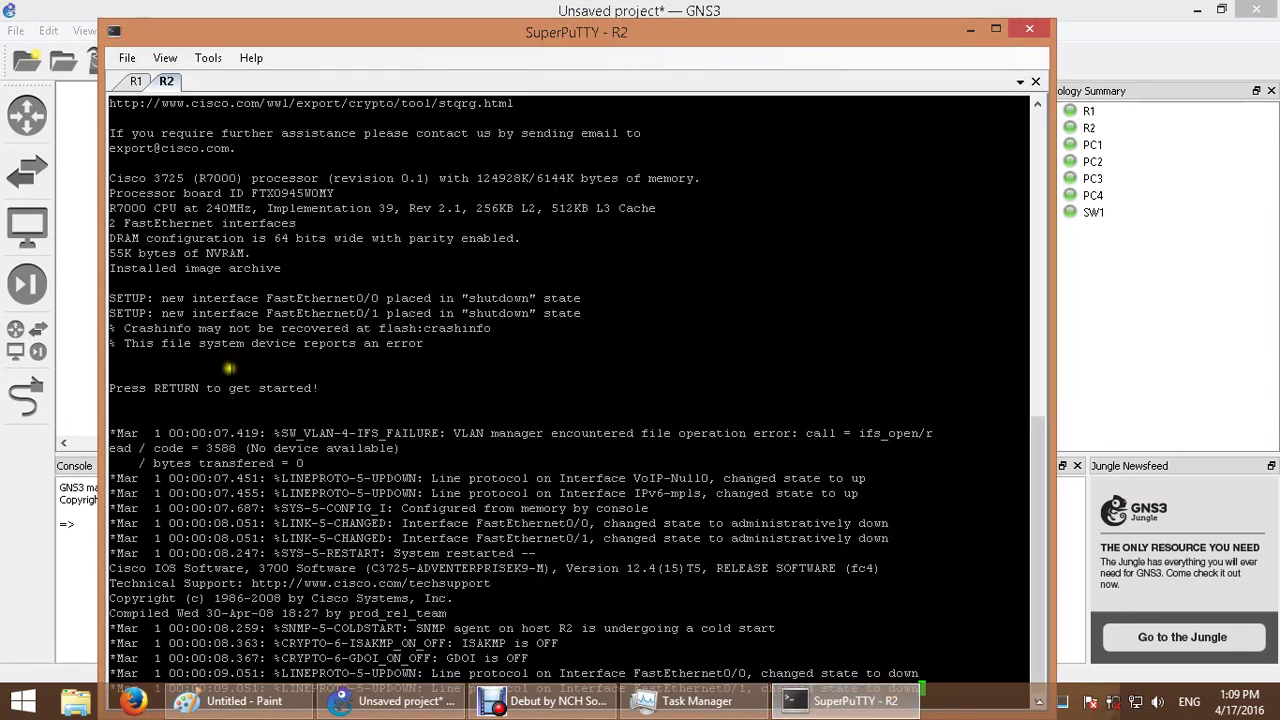
pyautogui.click(75, 372)
pyautogui.rightClick(214, 214)
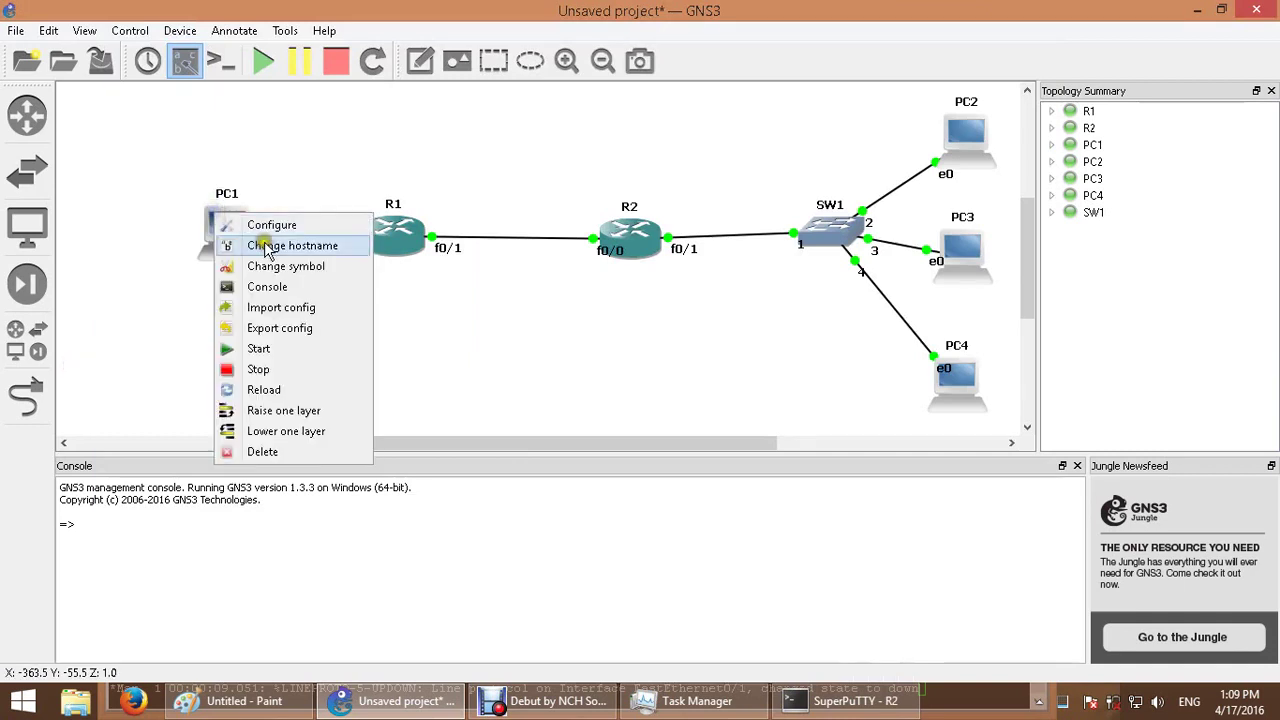
pyautogui.click(287, 289)
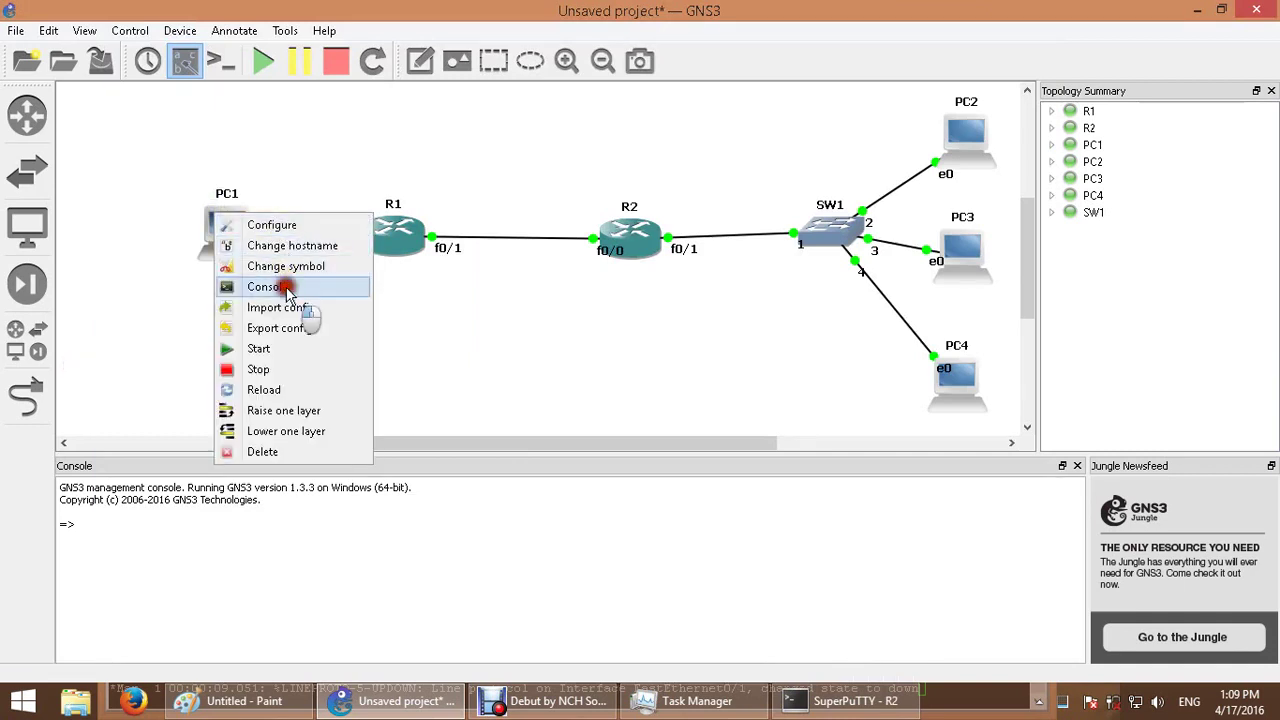
pyautogui.click(855, 703)
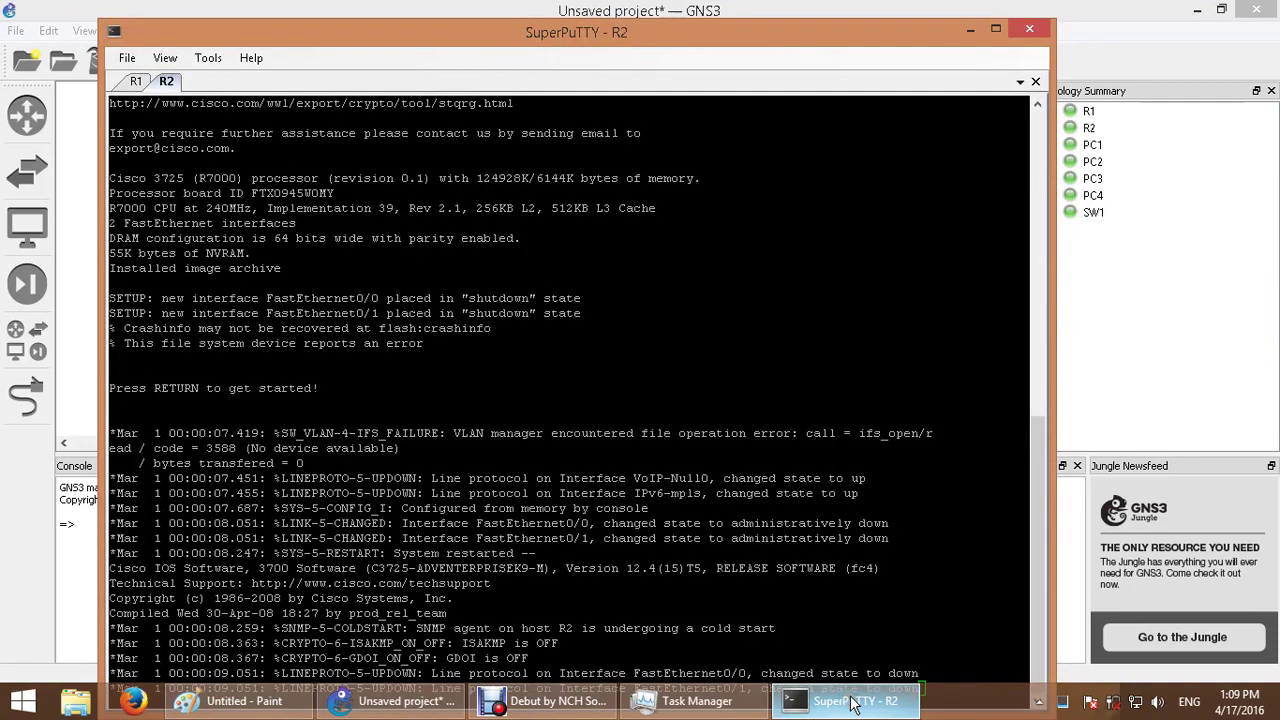
pyautogui.click(853, 703)
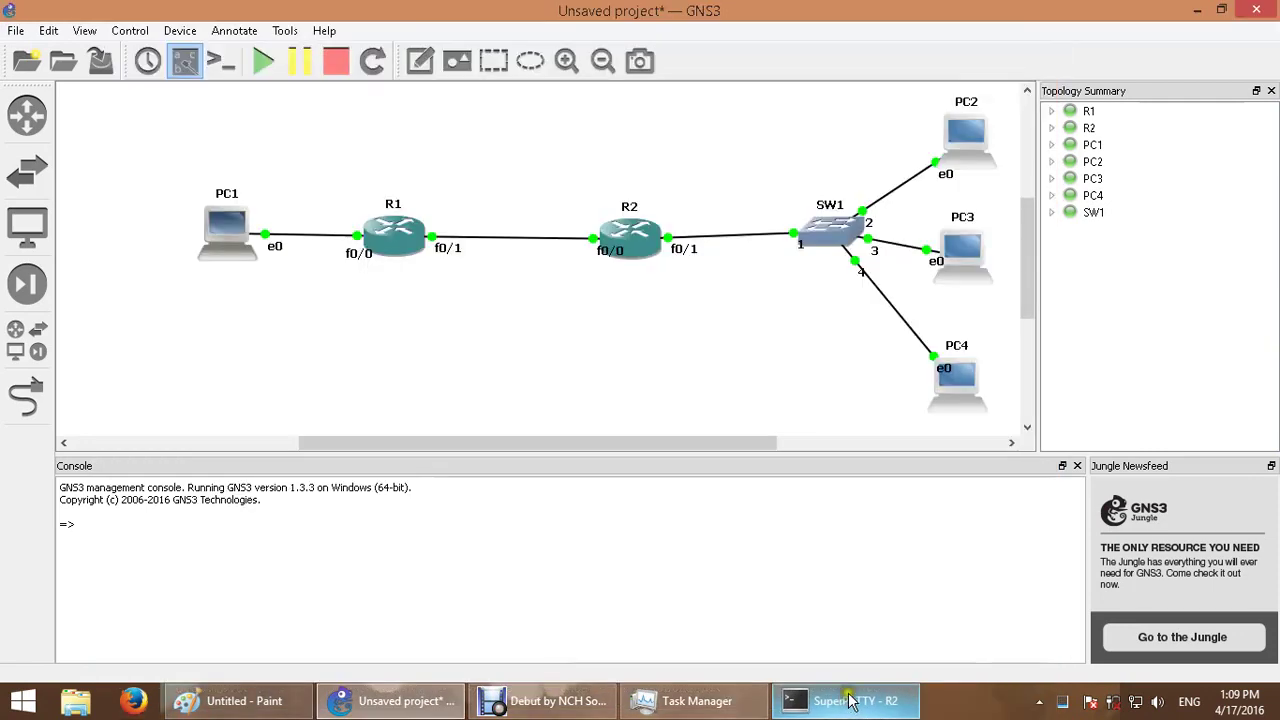
# - Bring up the SuperPuTTY window, move it clear of PC1 on the topology, and return to GNS3
pyautogui.click(1197, 10)
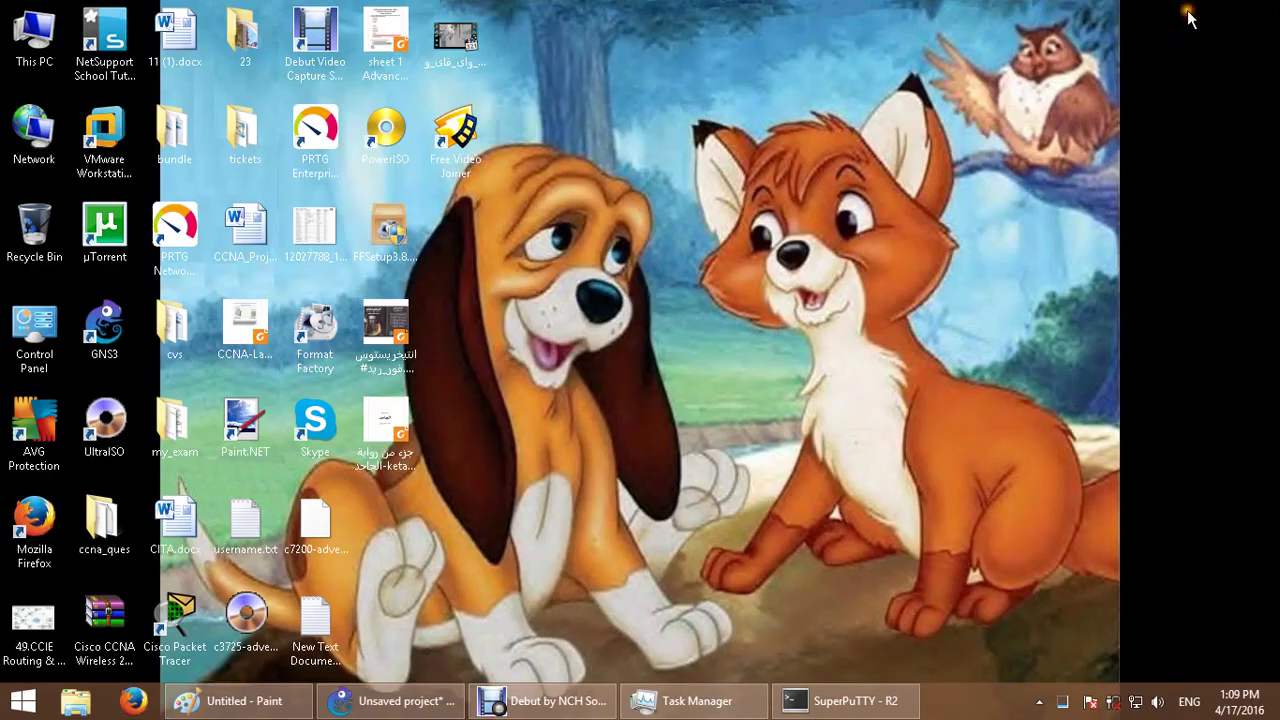
pyautogui.click(405, 701)
pyautogui.click(850, 701)
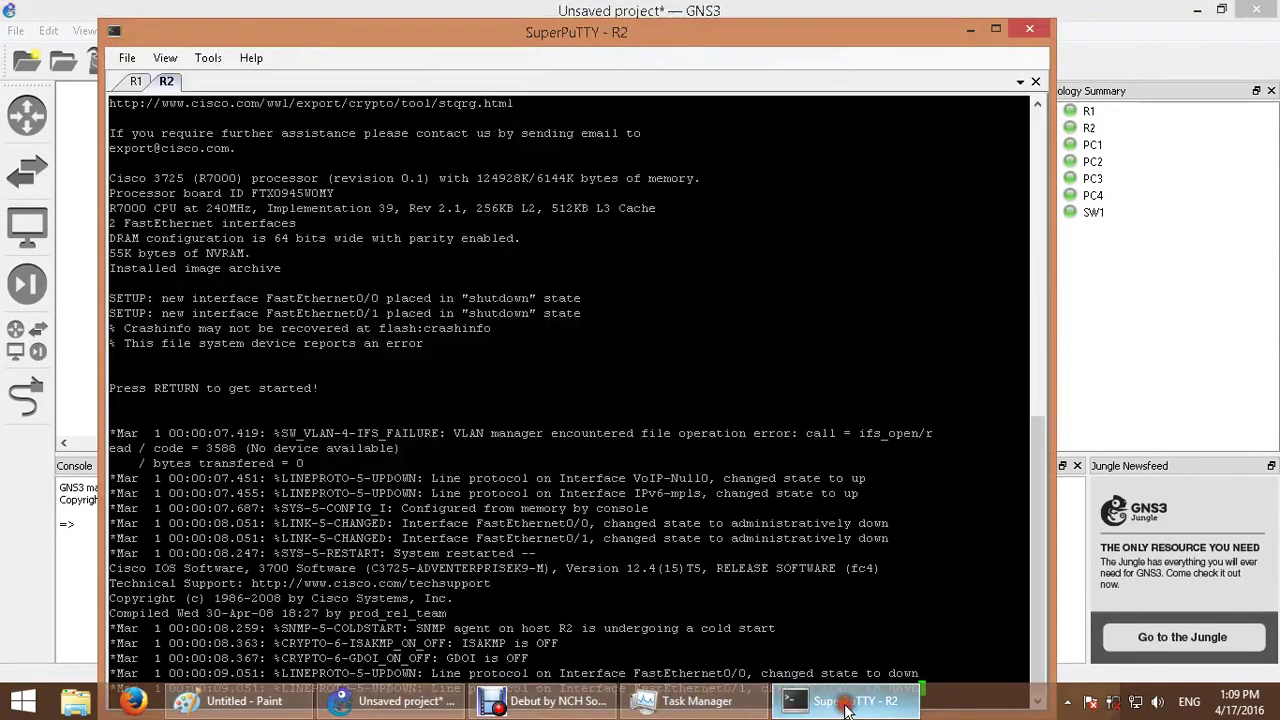
pyautogui.moveTo(503, 38); pyautogui.dragTo(675, 100)
pyautogui.click(142, 289)
# - Retry opening the console of PC1, check SuperPuTTY for its session, and return to the topology
pyautogui.rightClick(250, 210)
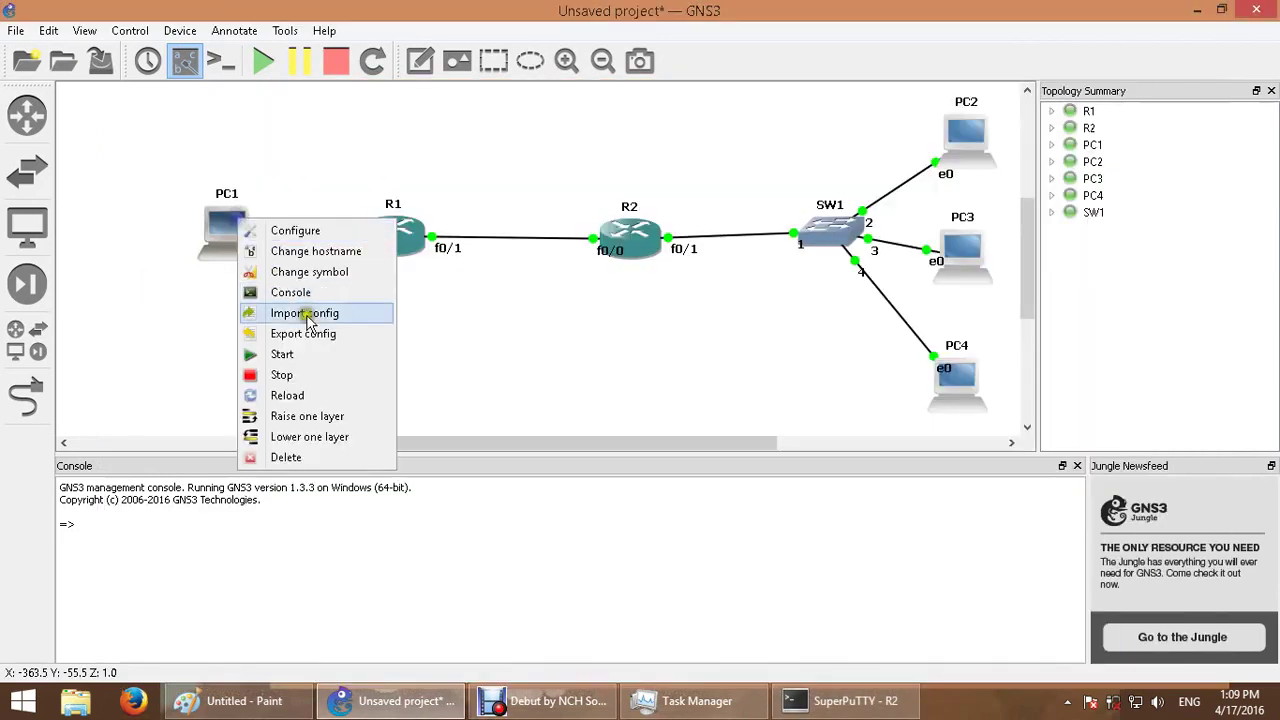
pyautogui.click(306, 291)
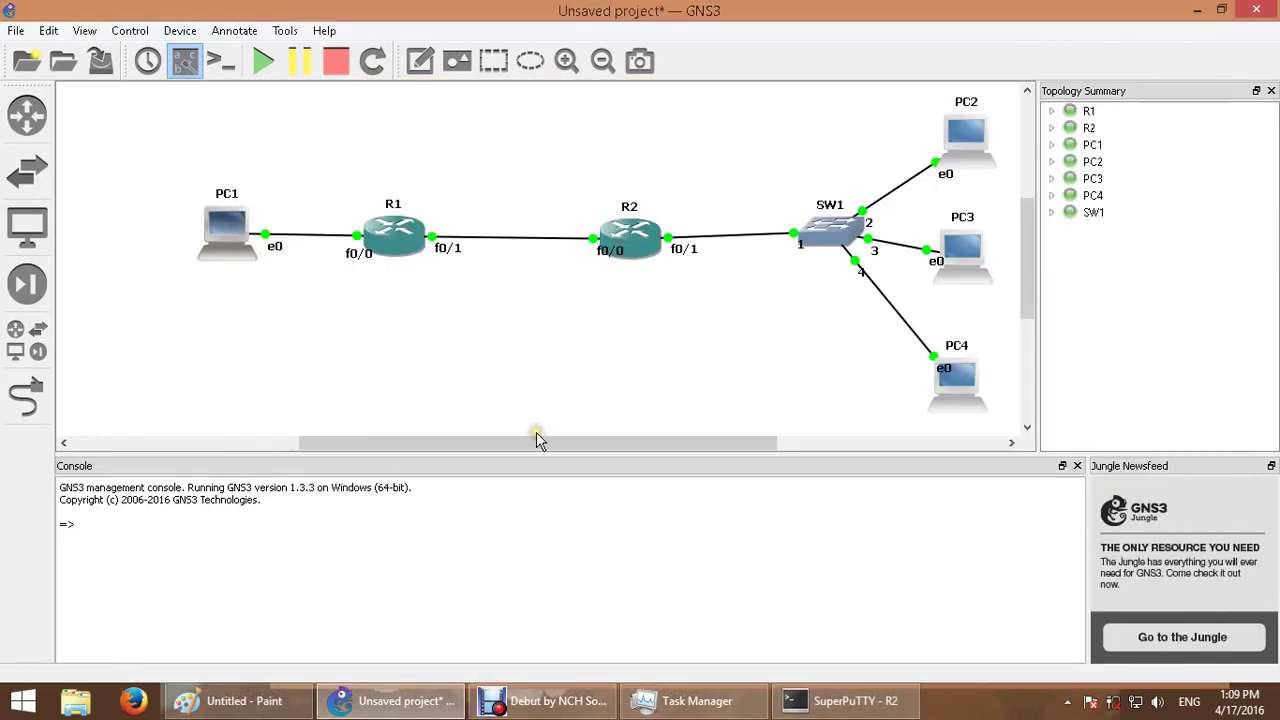
pyautogui.click(880, 703)
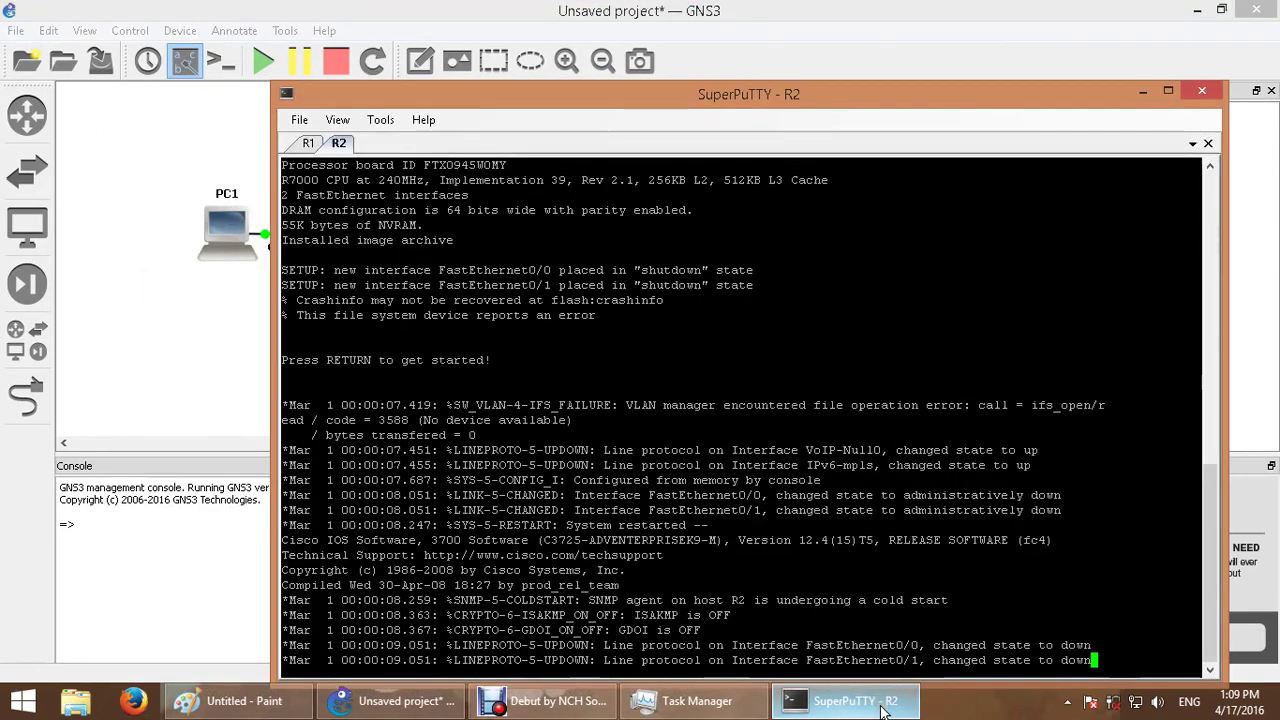
pyautogui.click(347, 479)
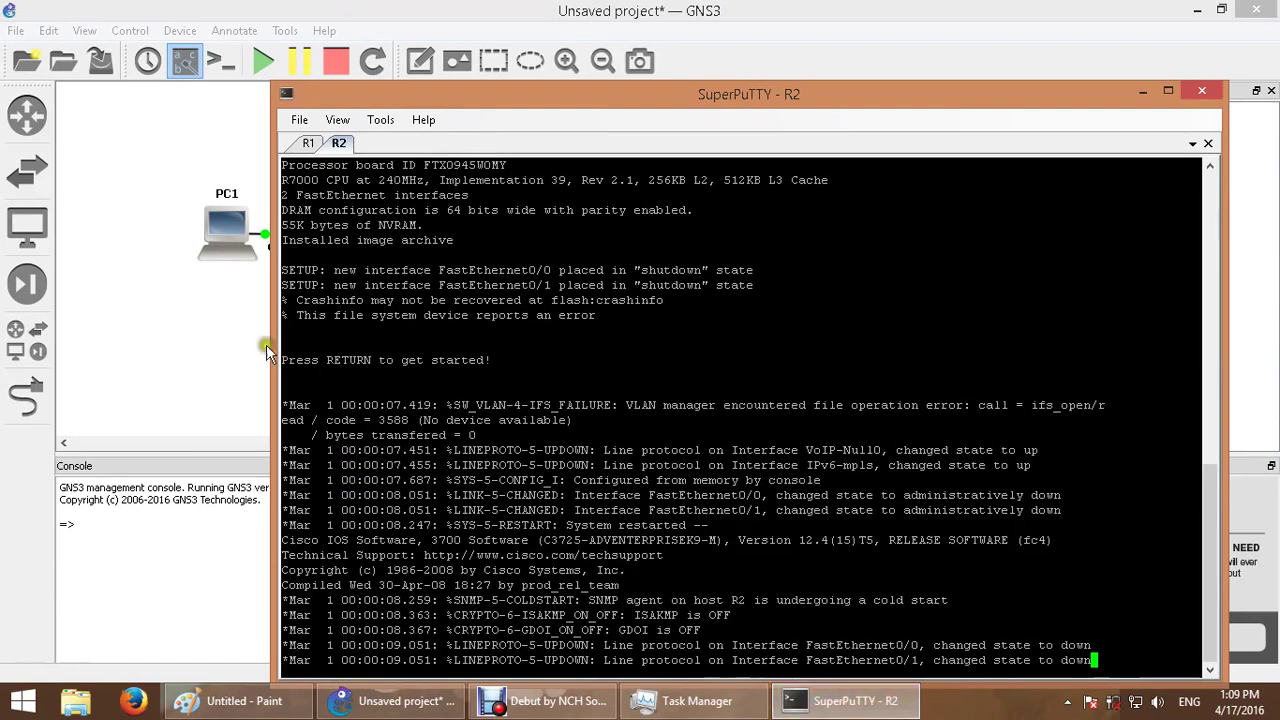
pyautogui.click(240, 344)
# - Stop and restart PC1, open its console, and return to the topology
pyautogui.rightClick(236, 256)
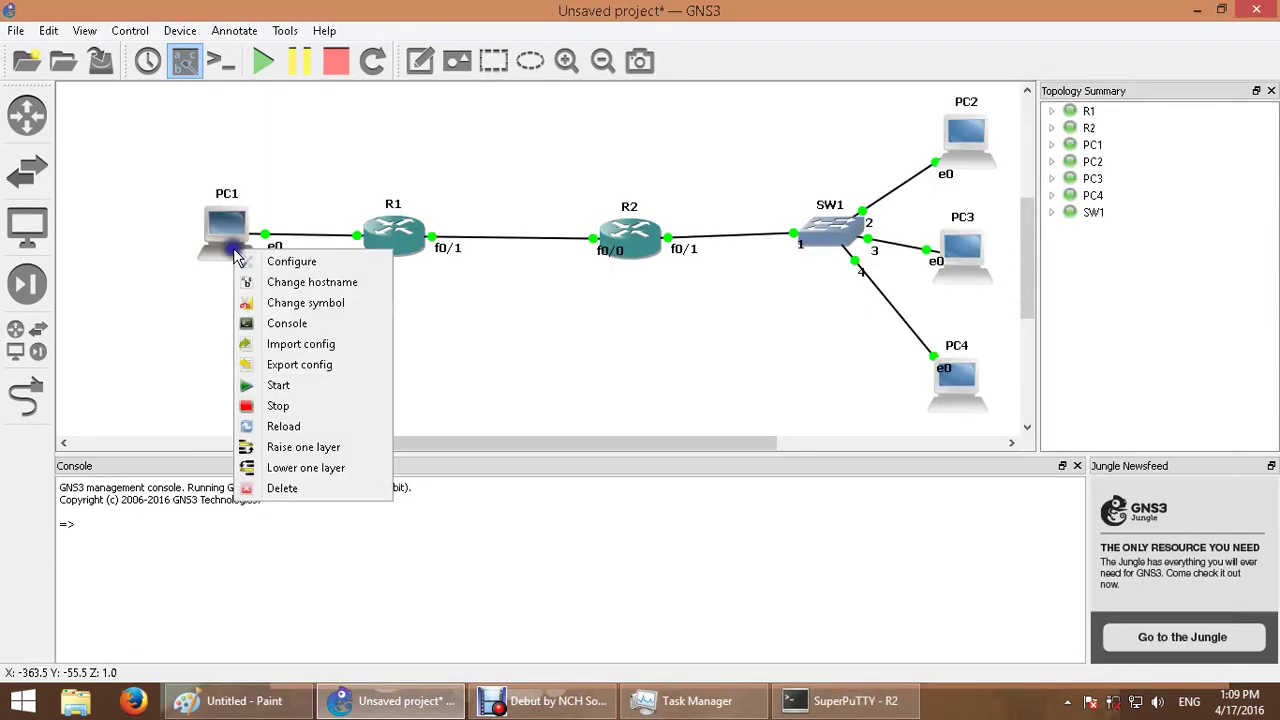
pyautogui.click(286, 406)
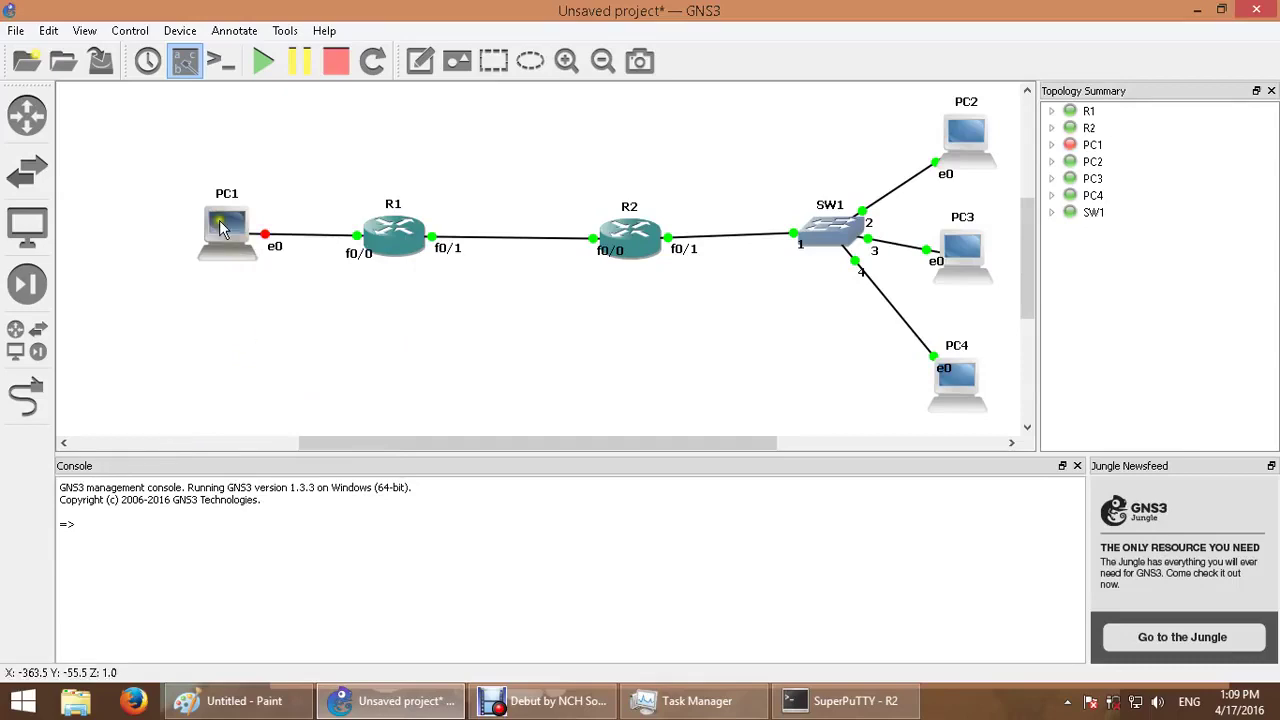
pyautogui.rightClick(222, 228)
pyautogui.click(315, 364)
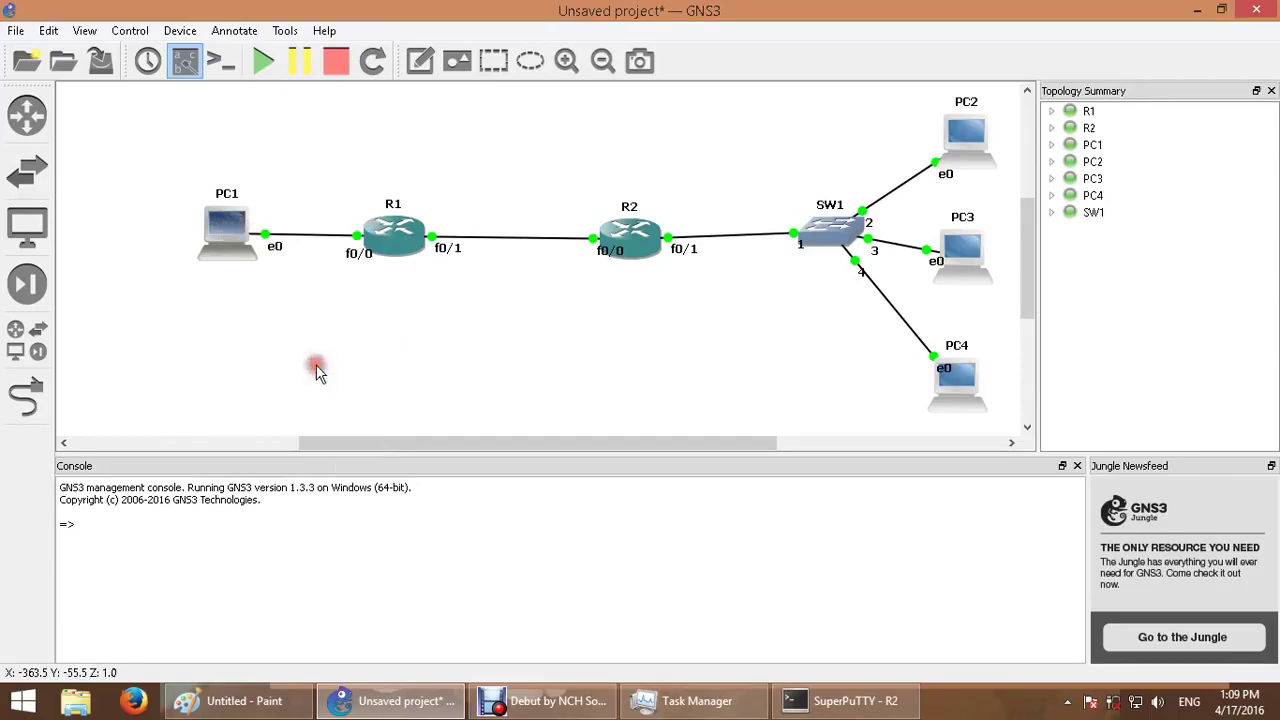
pyautogui.rightClick(220, 220)
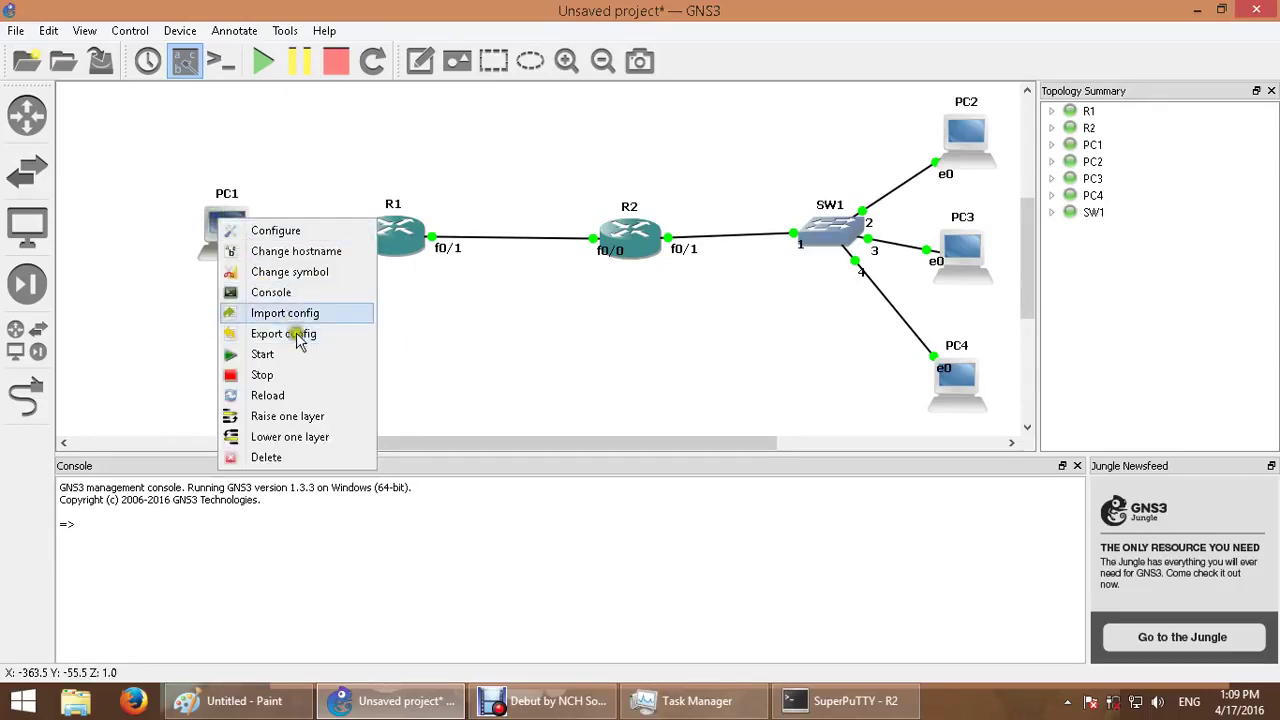
pyautogui.click(288, 292)
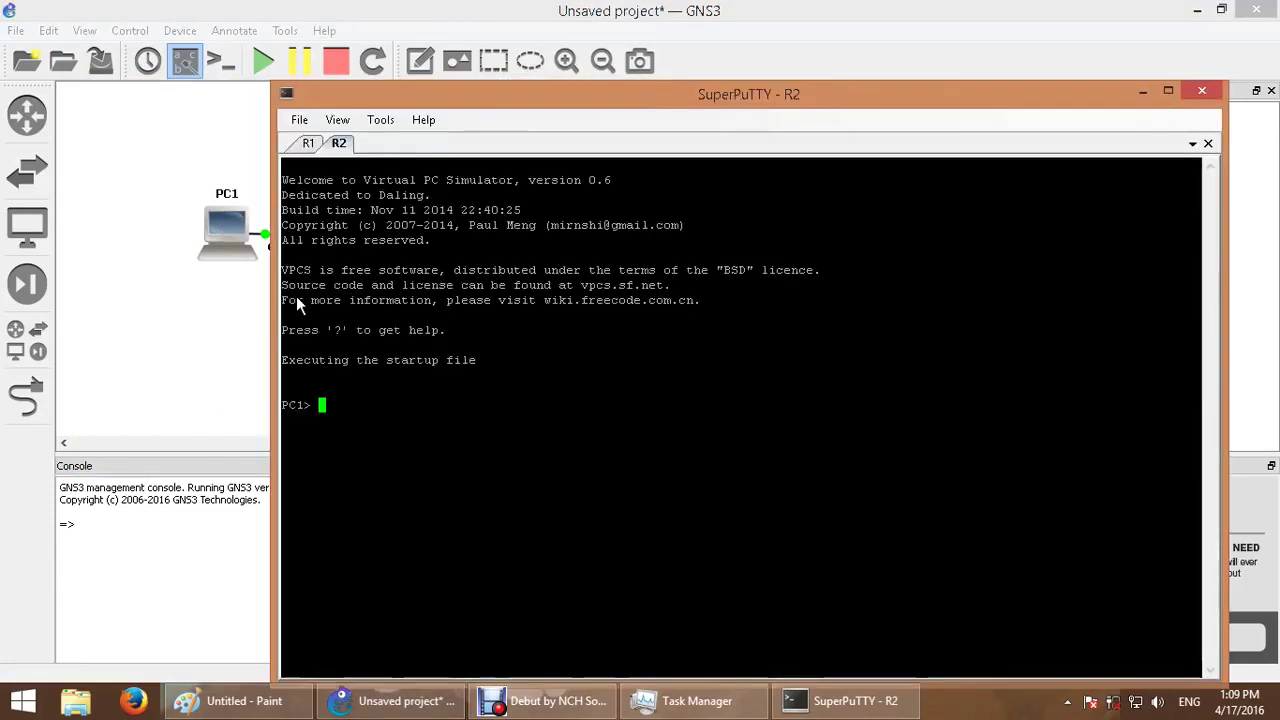
pyautogui.click(191, 339)
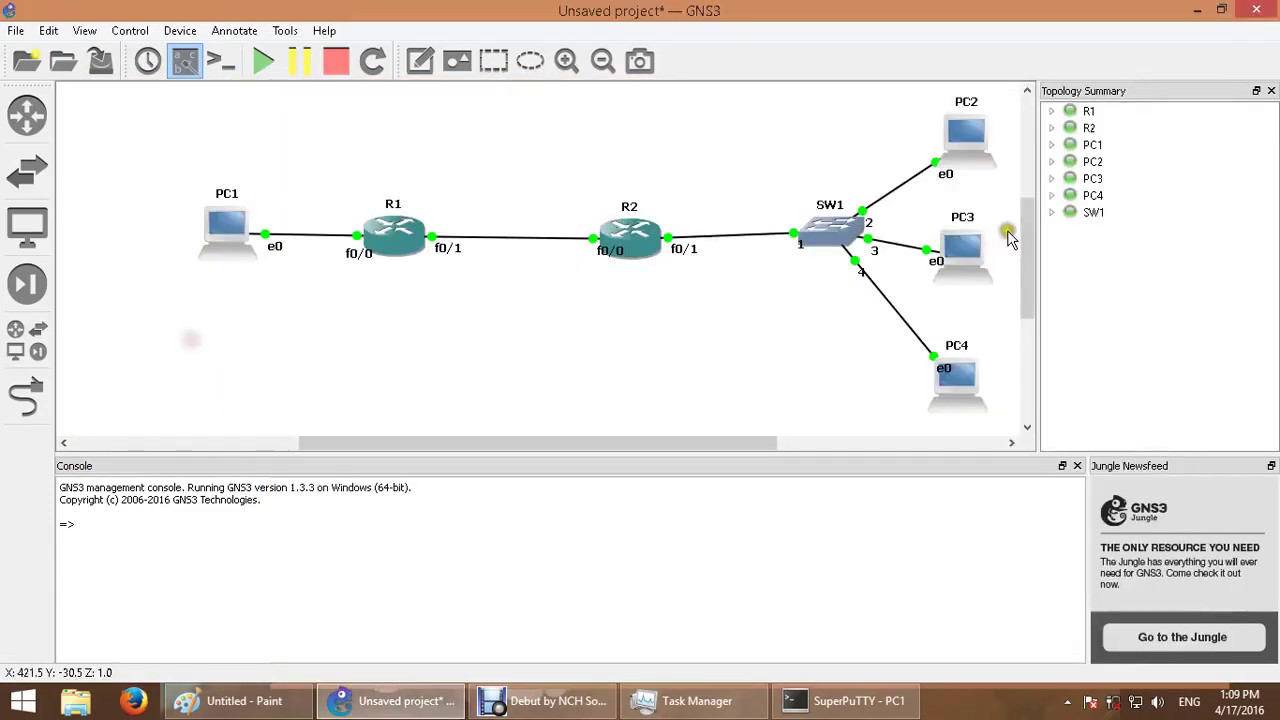
# - Open the console of PC2, check its session in SuperPuTTY, and return to the topology
pyautogui.doubleClick(968, 148)
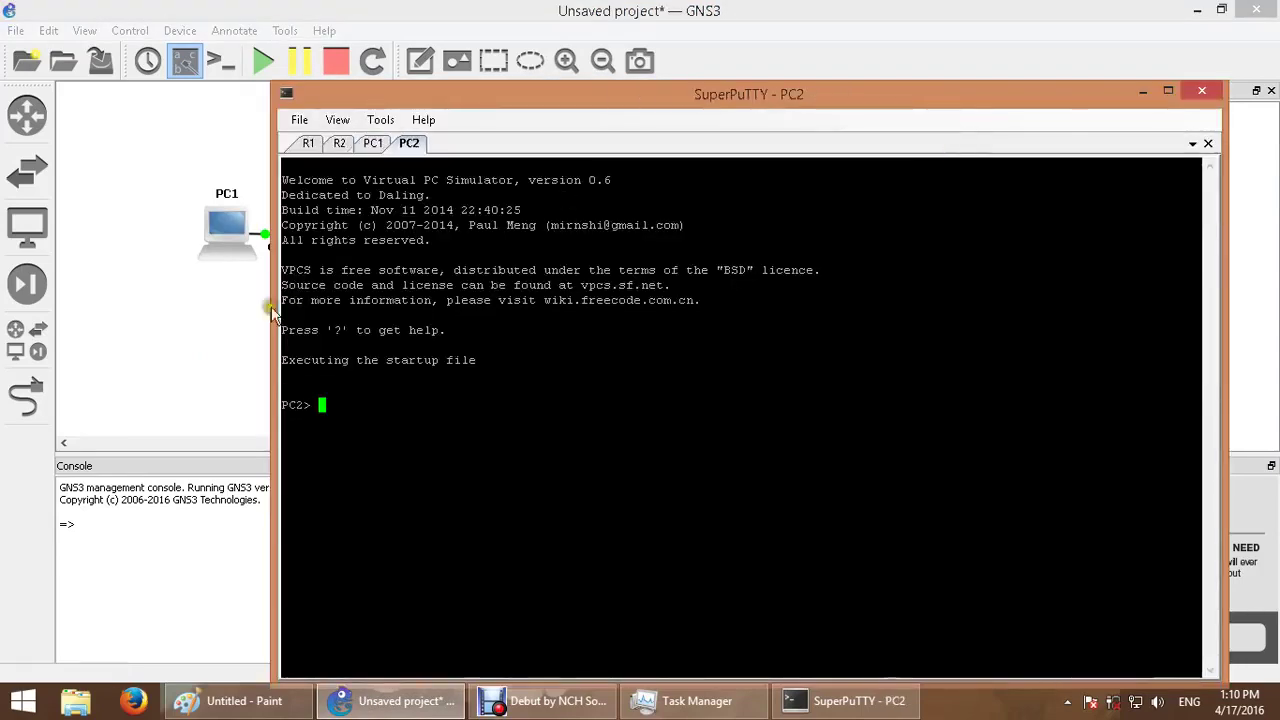
pyautogui.click(140, 351)
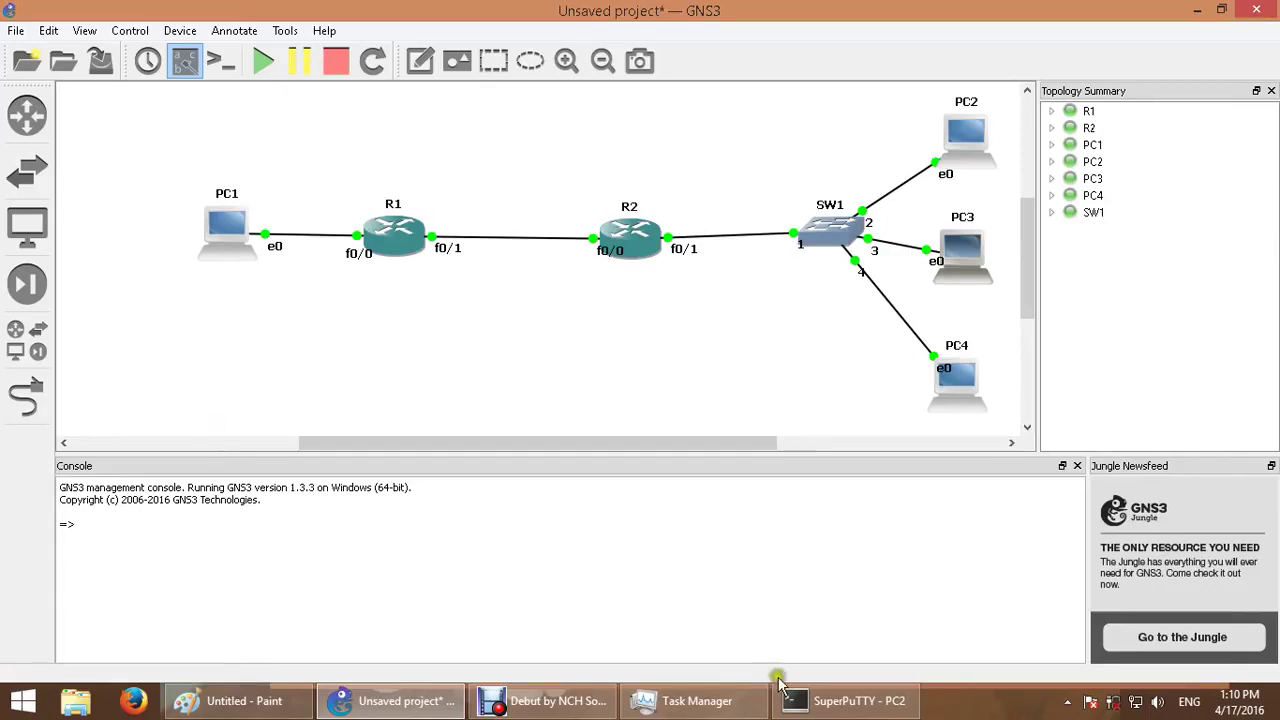
pyautogui.click(840, 700)
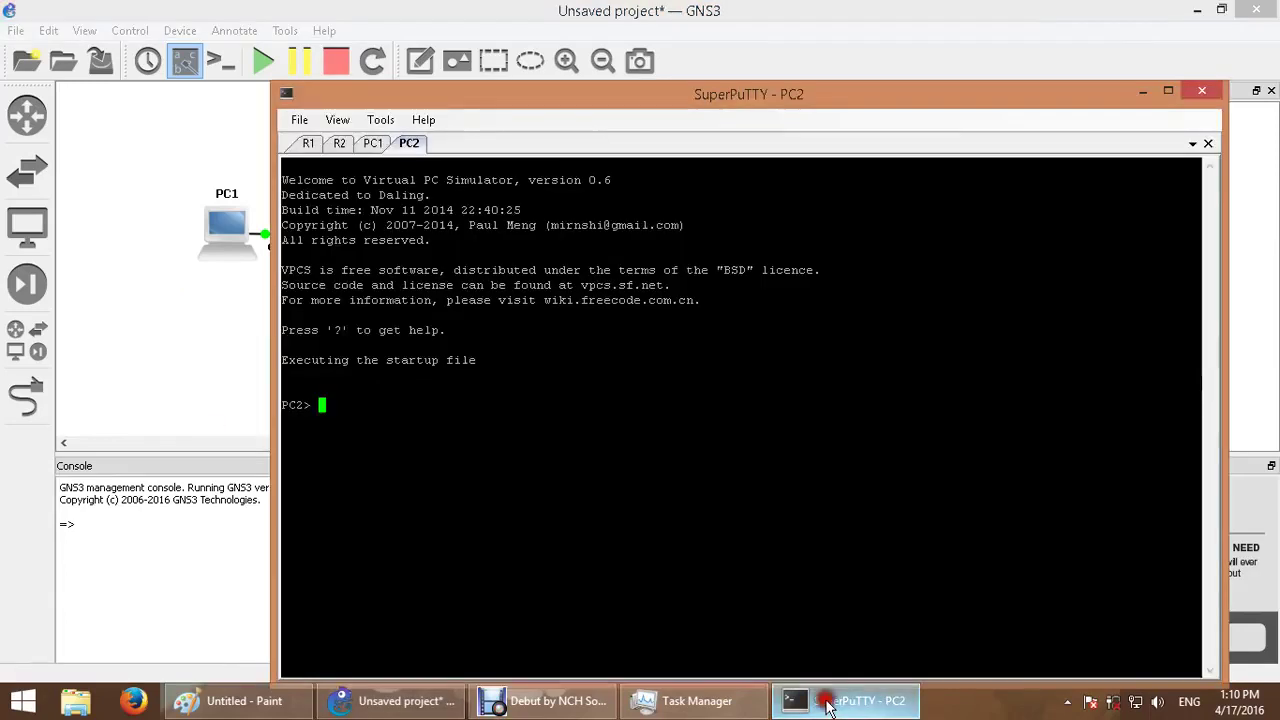
pyautogui.click(137, 355)
# - Stop and restart PC3, open its console, and return to the topology
pyautogui.rightClick(958, 252)
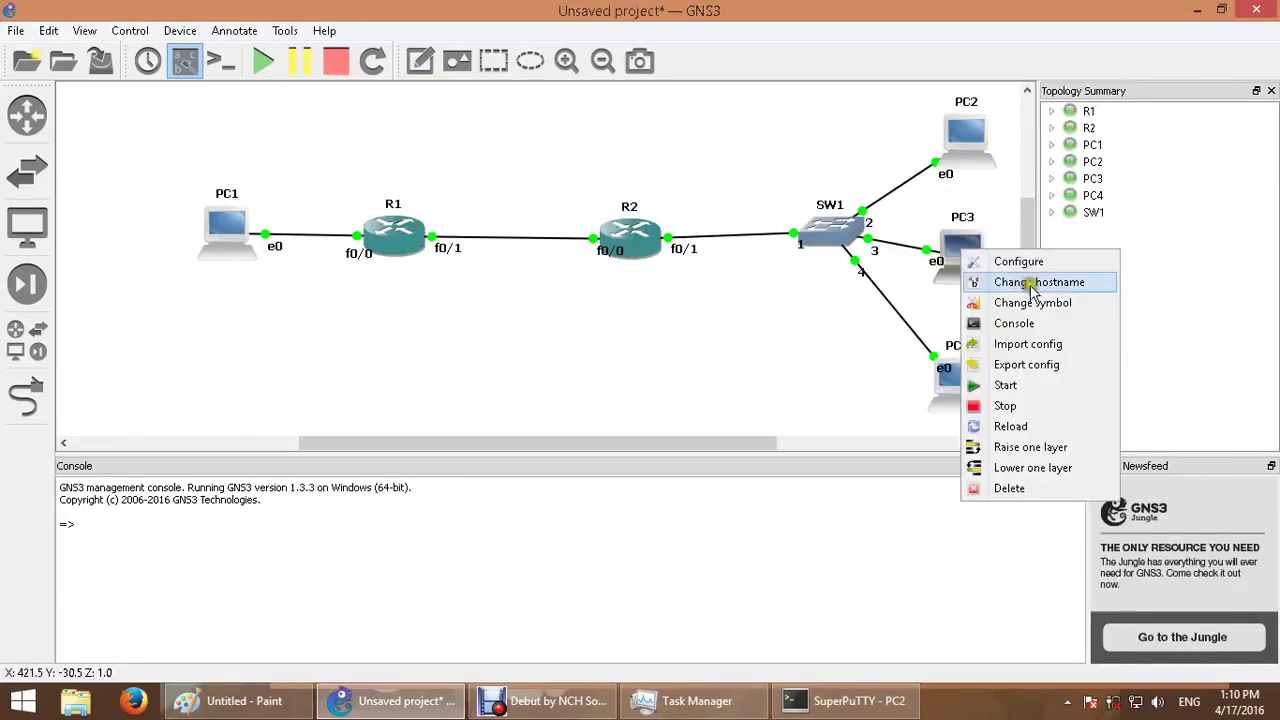
pyautogui.click(1062, 405)
pyautogui.rightClick(952, 246)
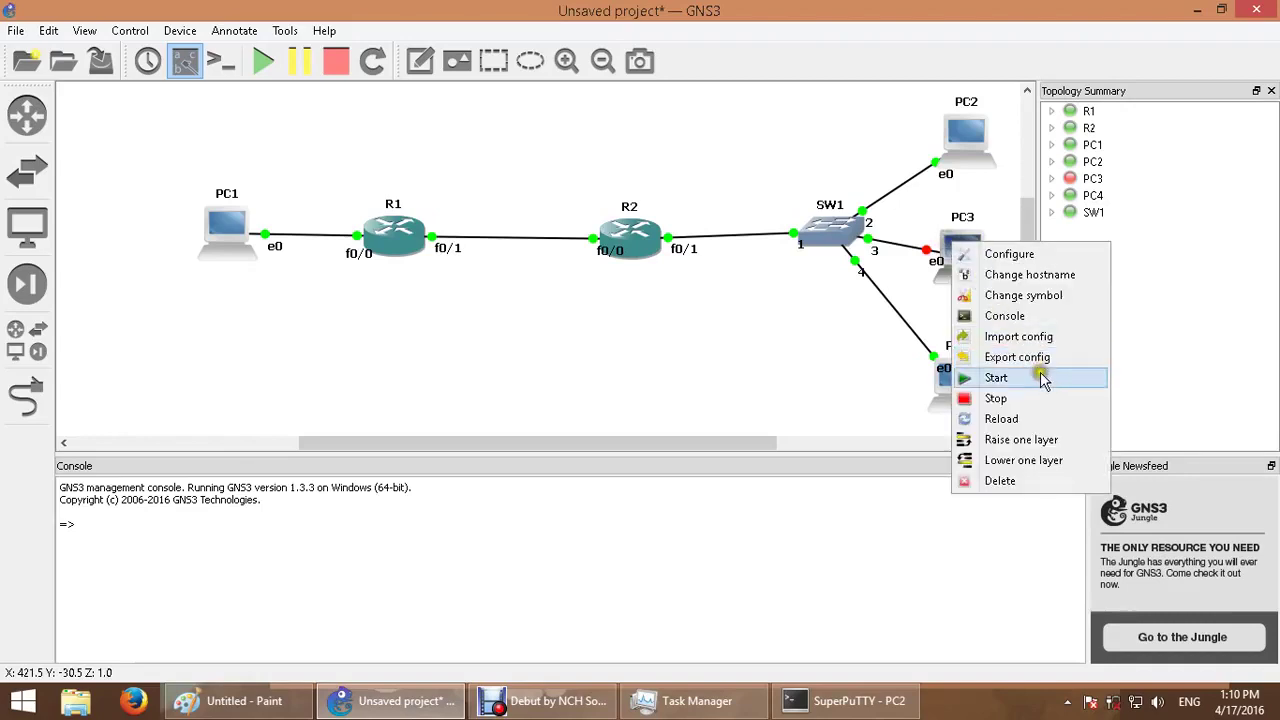
pyautogui.click(1040, 377)
pyautogui.rightClick(958, 241)
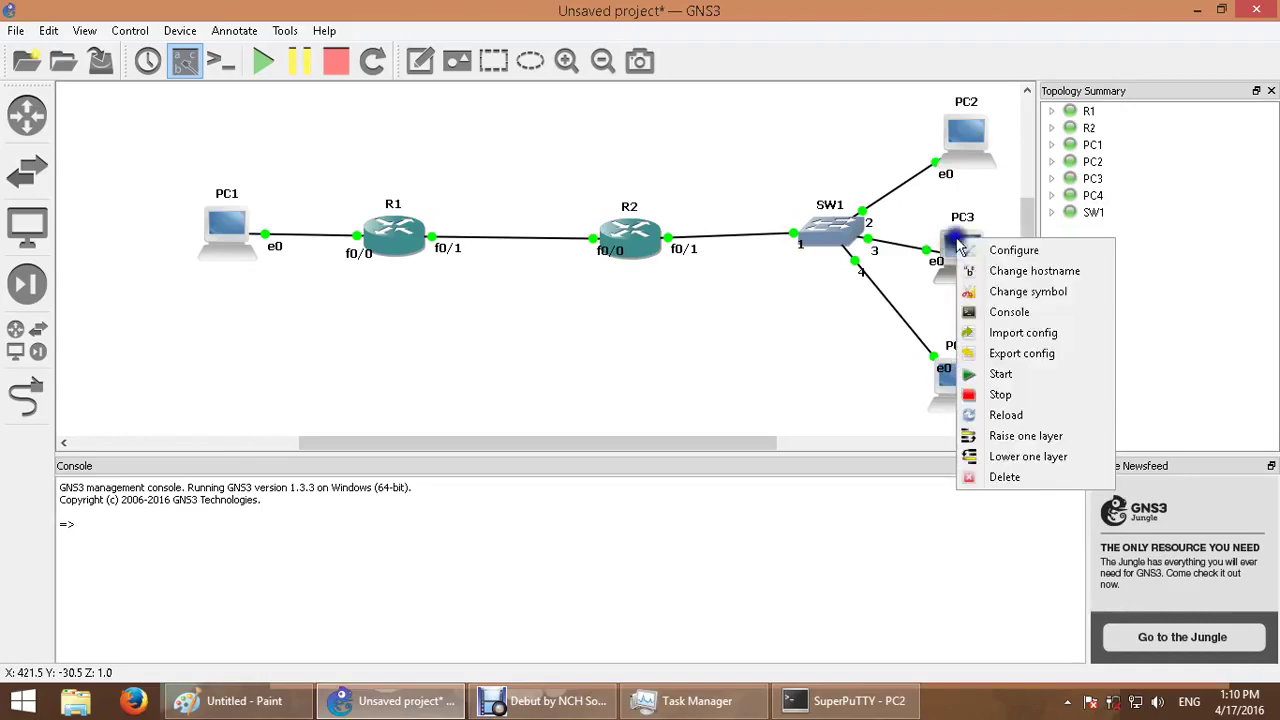
pyautogui.click(1041, 313)
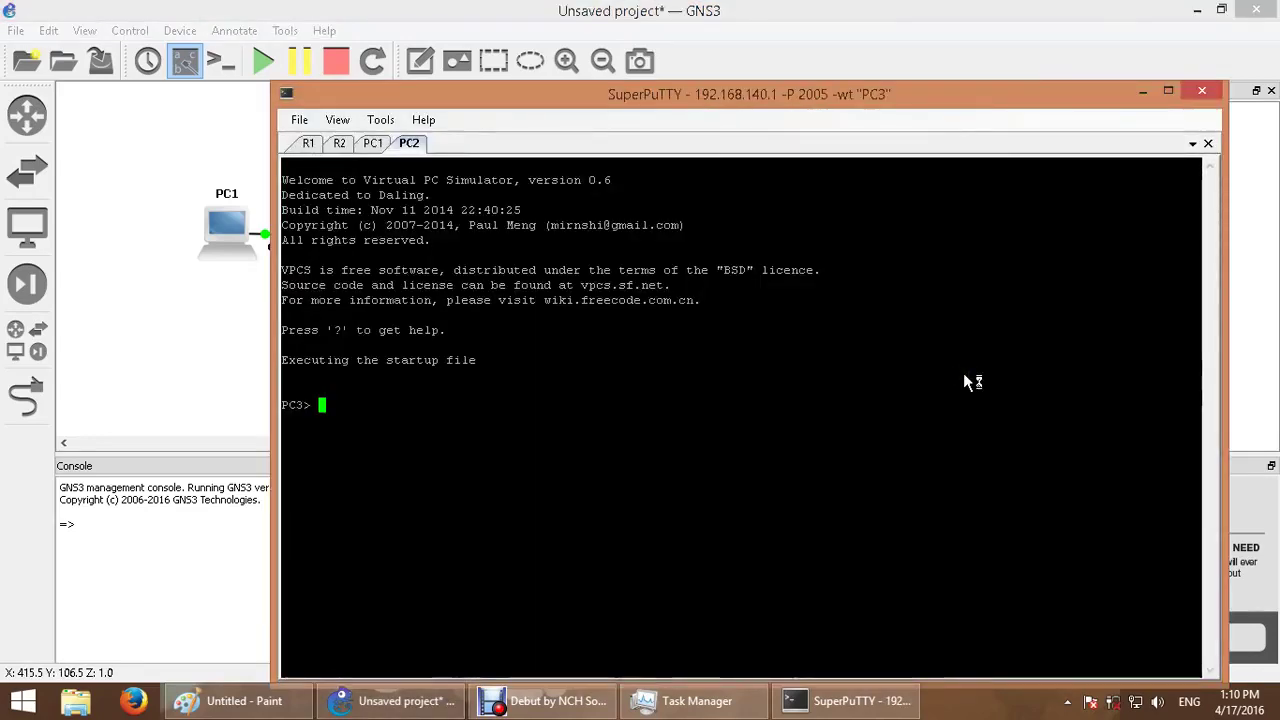
pyautogui.click(186, 291)
# - Try to open the console of PC4 and check SuperPuTTY for its session
pyautogui.click(957, 400)
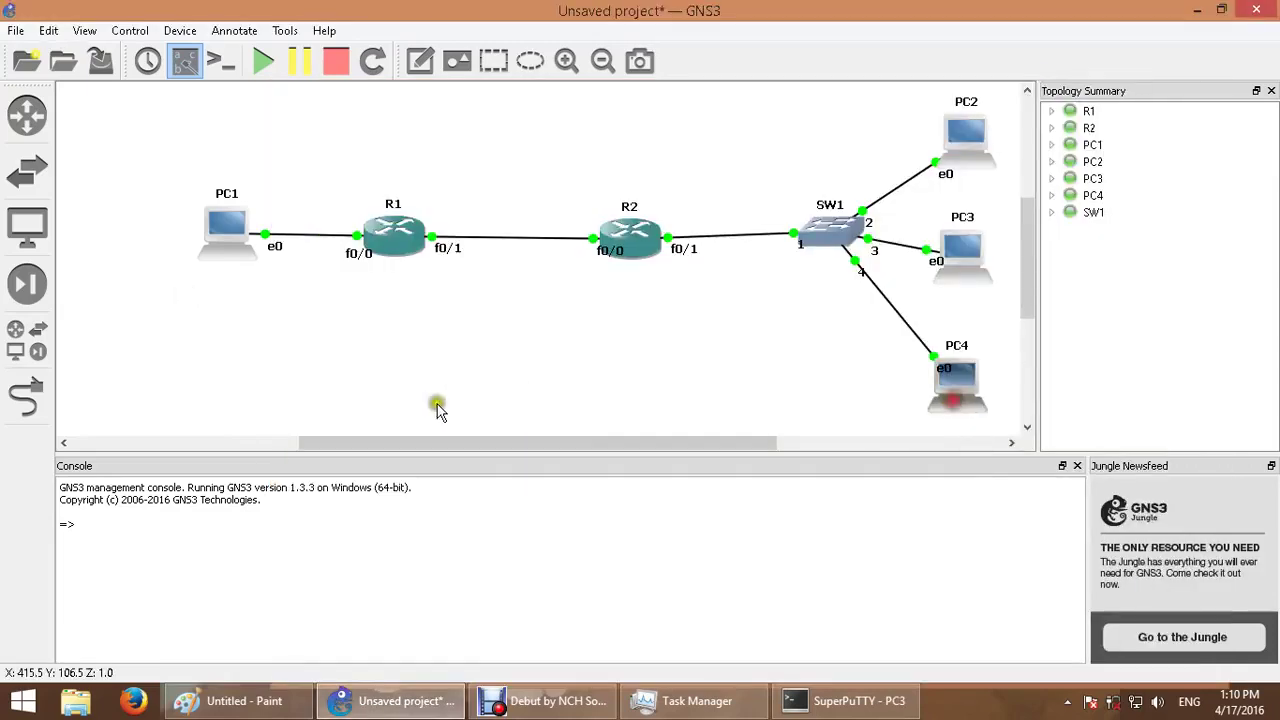
pyautogui.click(810, 700)
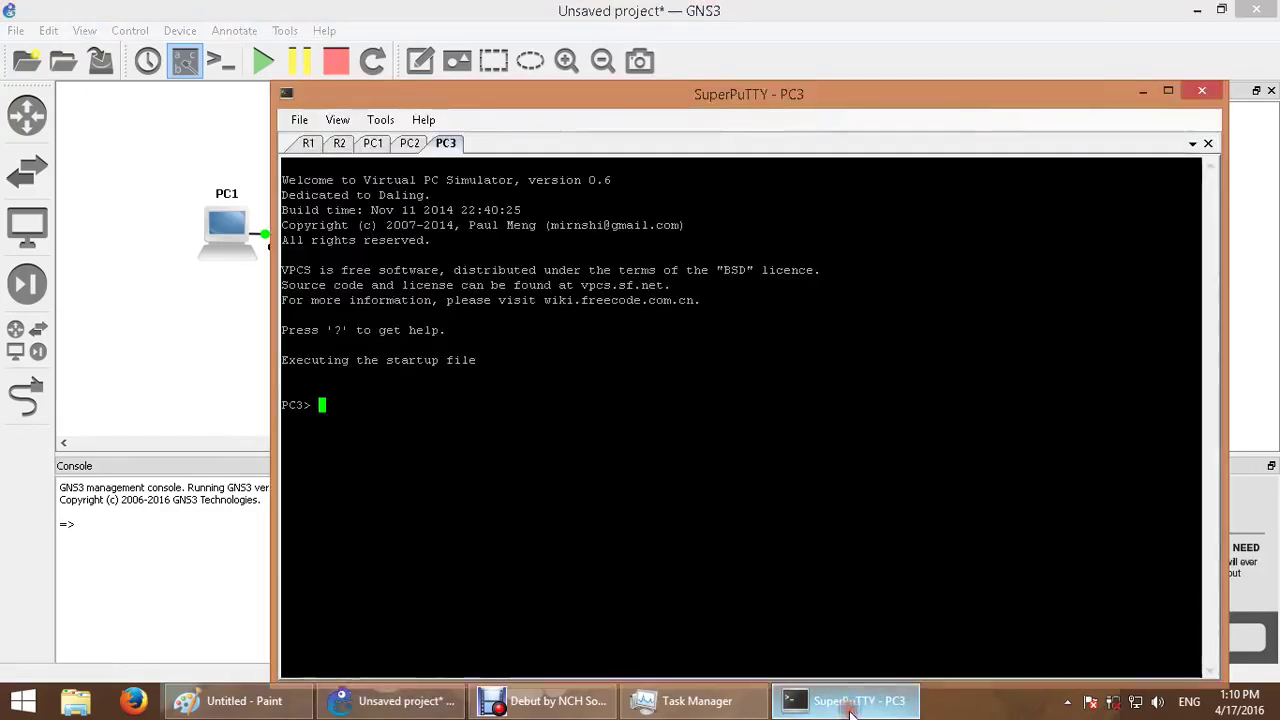
pyautogui.click(190, 365)
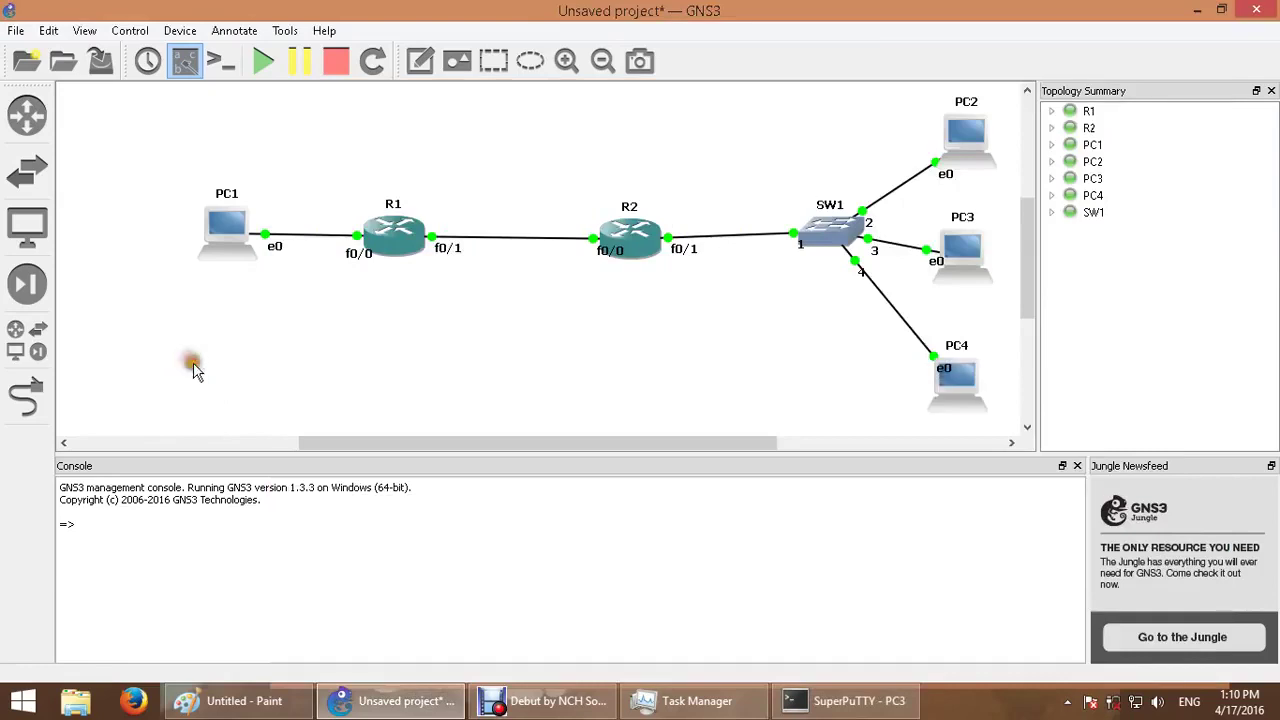
# - Stop and restart PC4, and open its console
pyautogui.rightClick(957, 398)
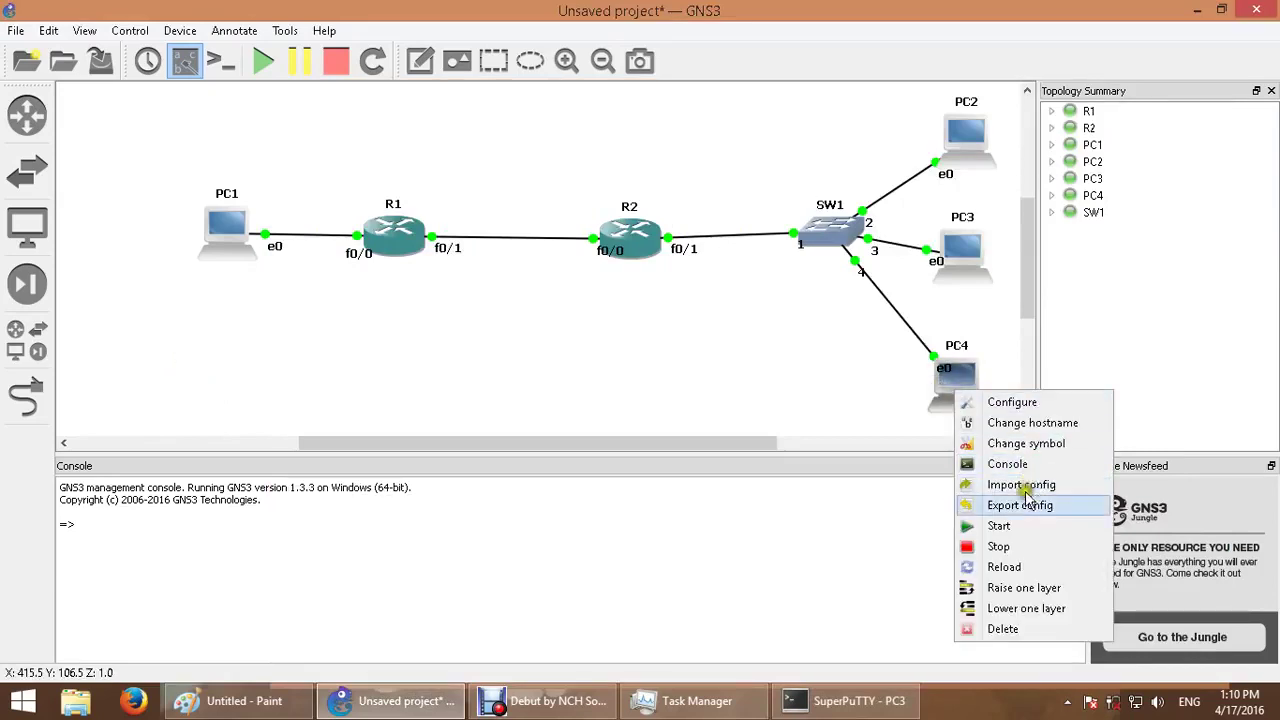
pyautogui.click(1030, 541)
pyautogui.rightClick(962, 386)
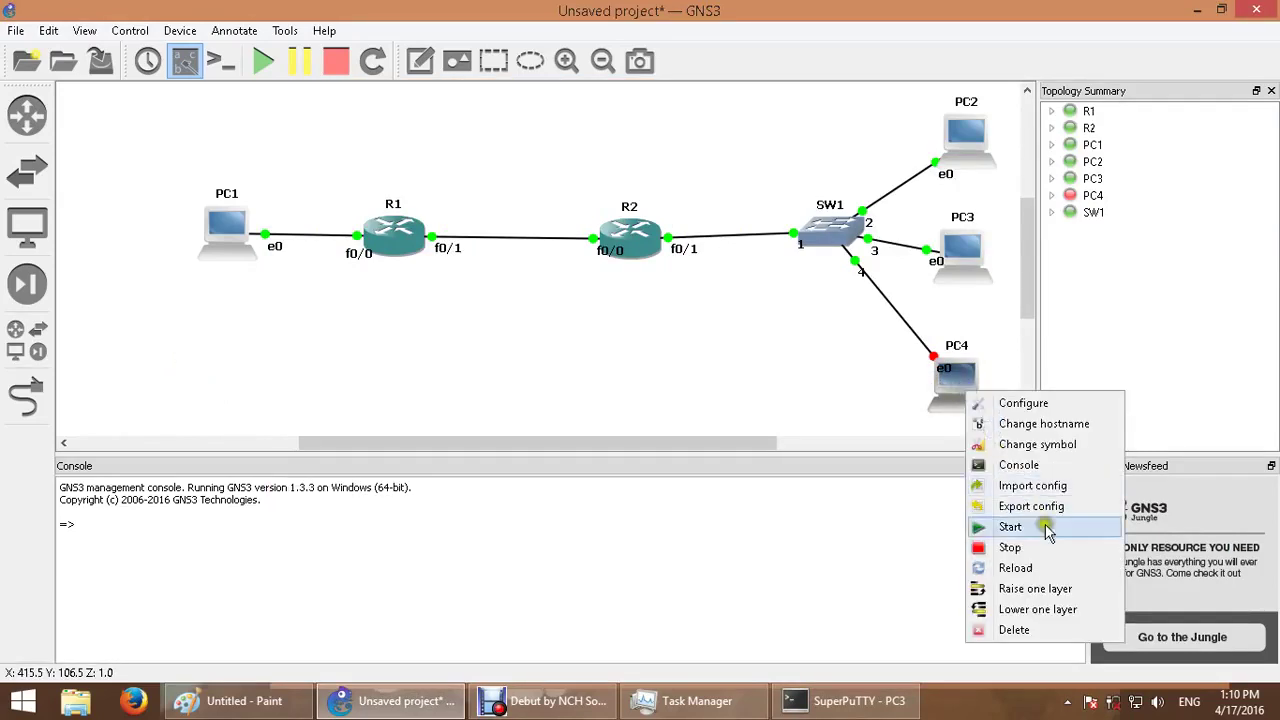
pyautogui.click(1046, 523)
pyautogui.rightClick(955, 400)
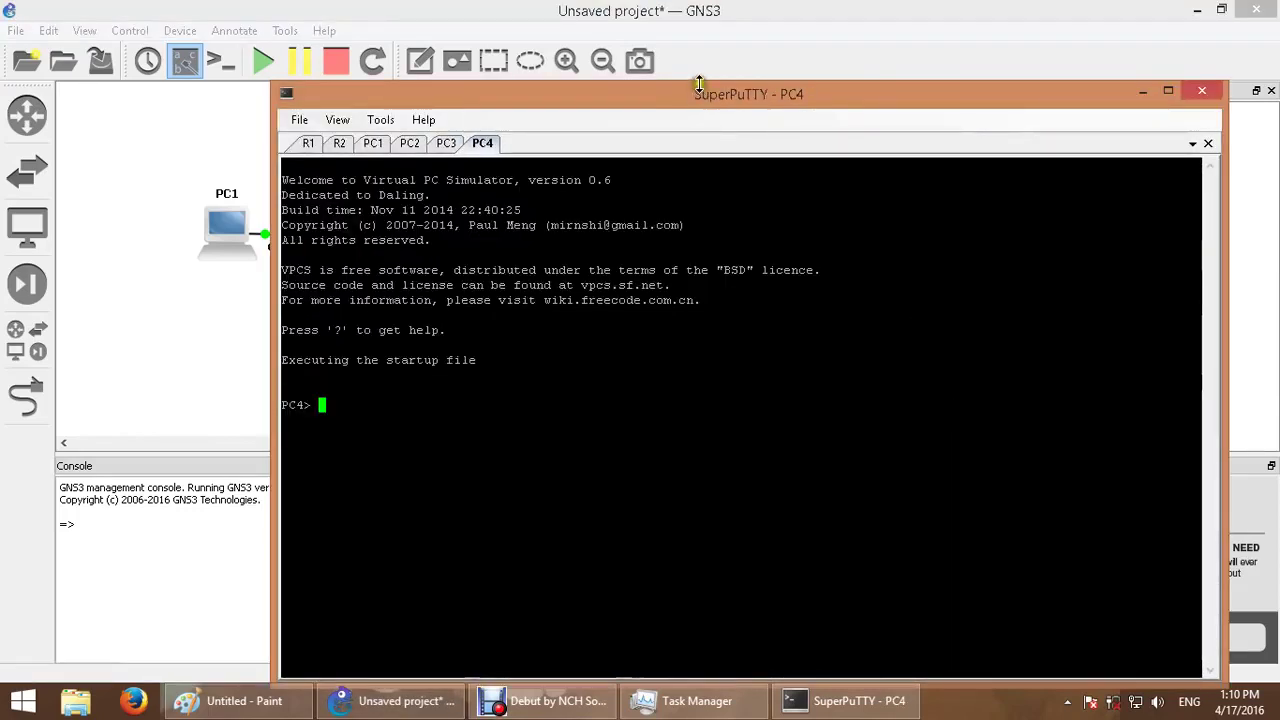
# - Consult the addressing diagram in Paint and configure PC1 from its console with ip 10.0.0.100 255.255.255.0 10.0.0.1
pyautogui.moveTo(699, 84); pyautogui.dragTo(660, 85)
pyautogui.click(340, 123)
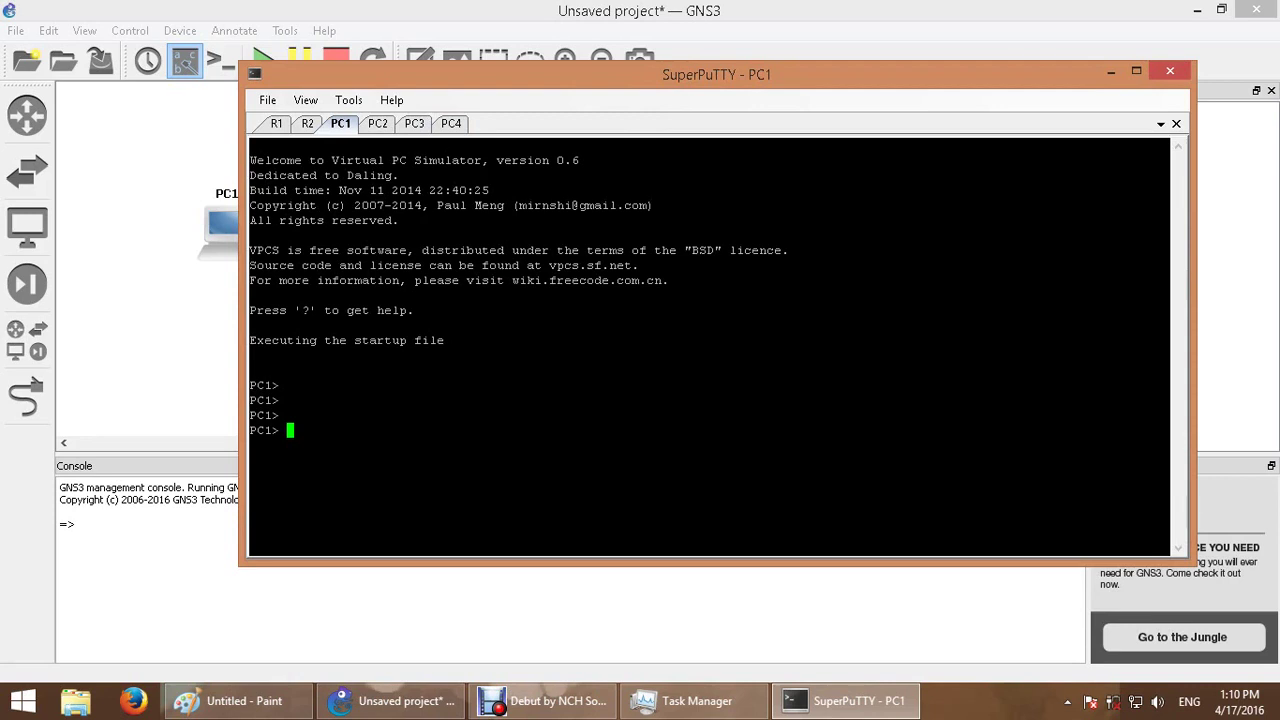
pyautogui.click(240, 700)
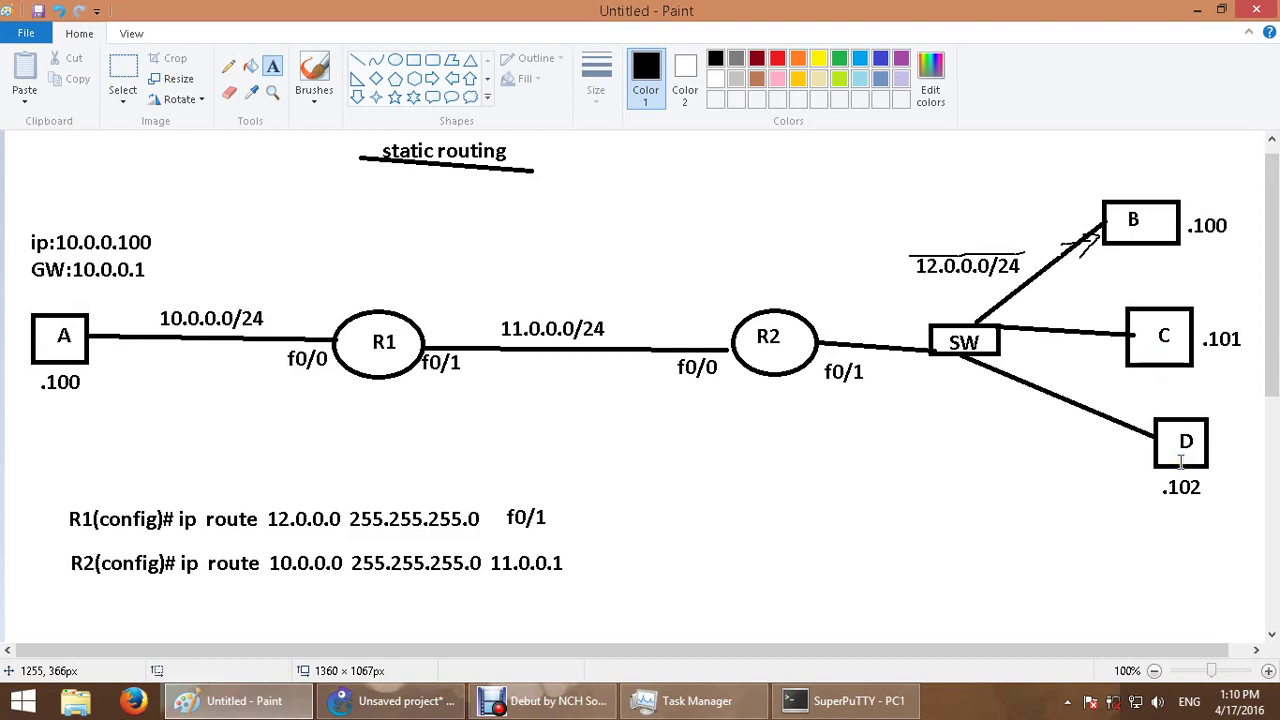
pyautogui.click(1197, 10)
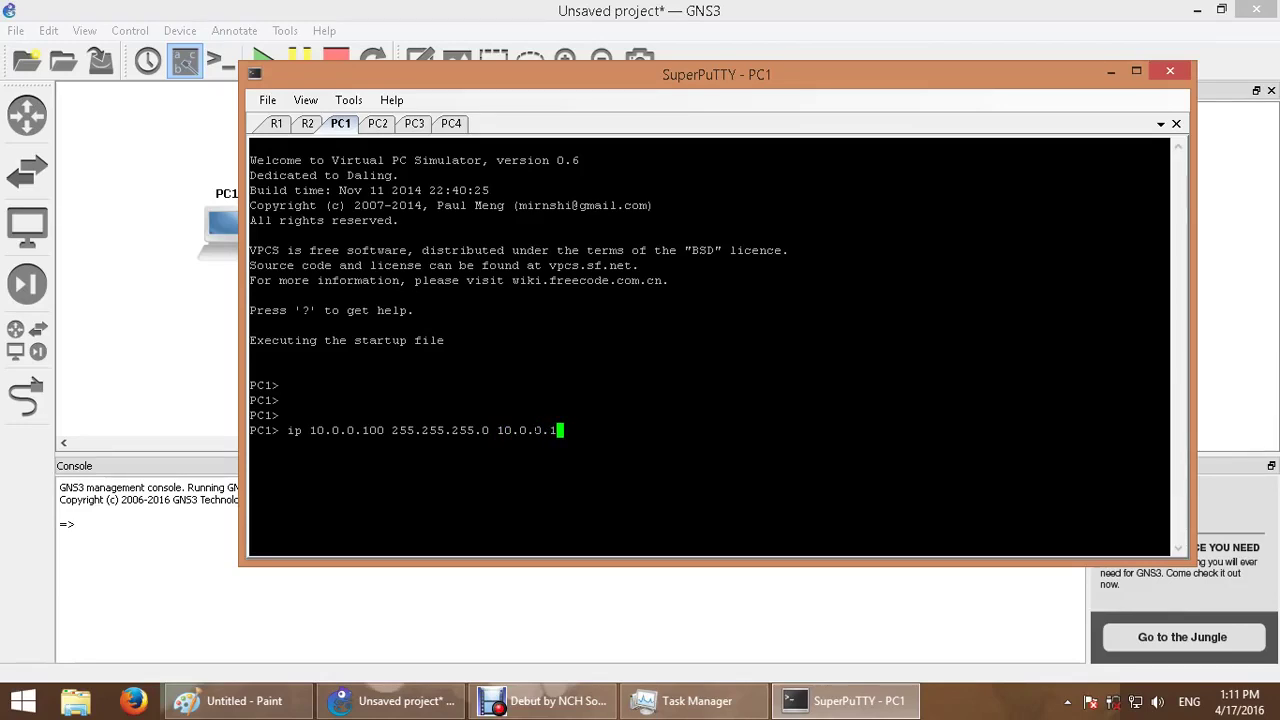
pyautogui.press('Return')
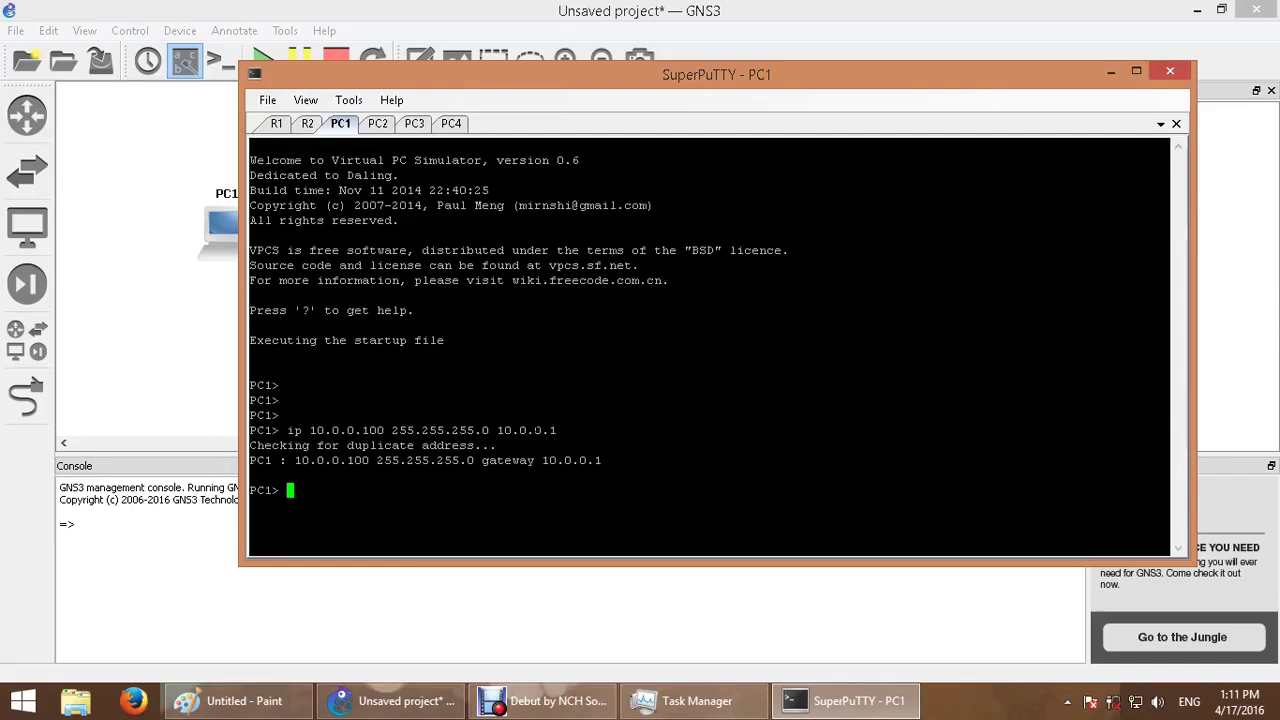
# - Run show ip on PC1 and examine its IP address and mask, gateway and MAC address
pyautogui.write('show ip')
pyautogui.press('Return')
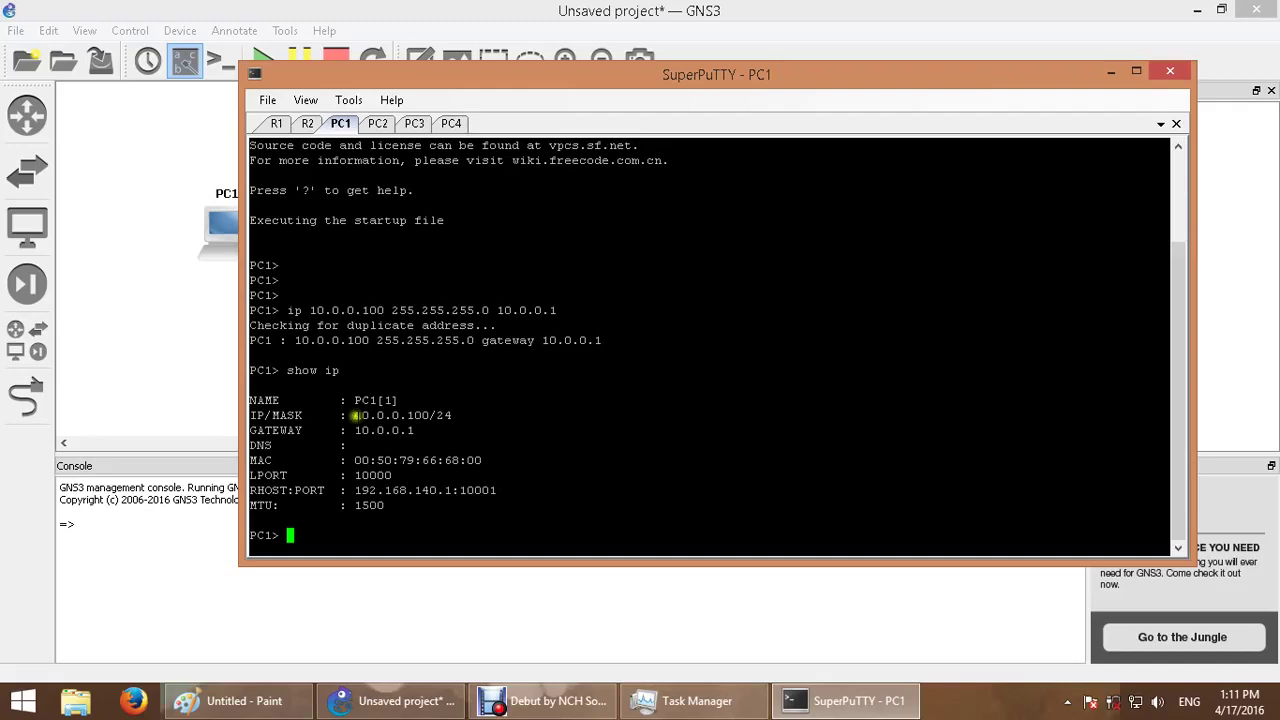
pyautogui.moveTo(354, 415); pyautogui.dragTo(455, 418)
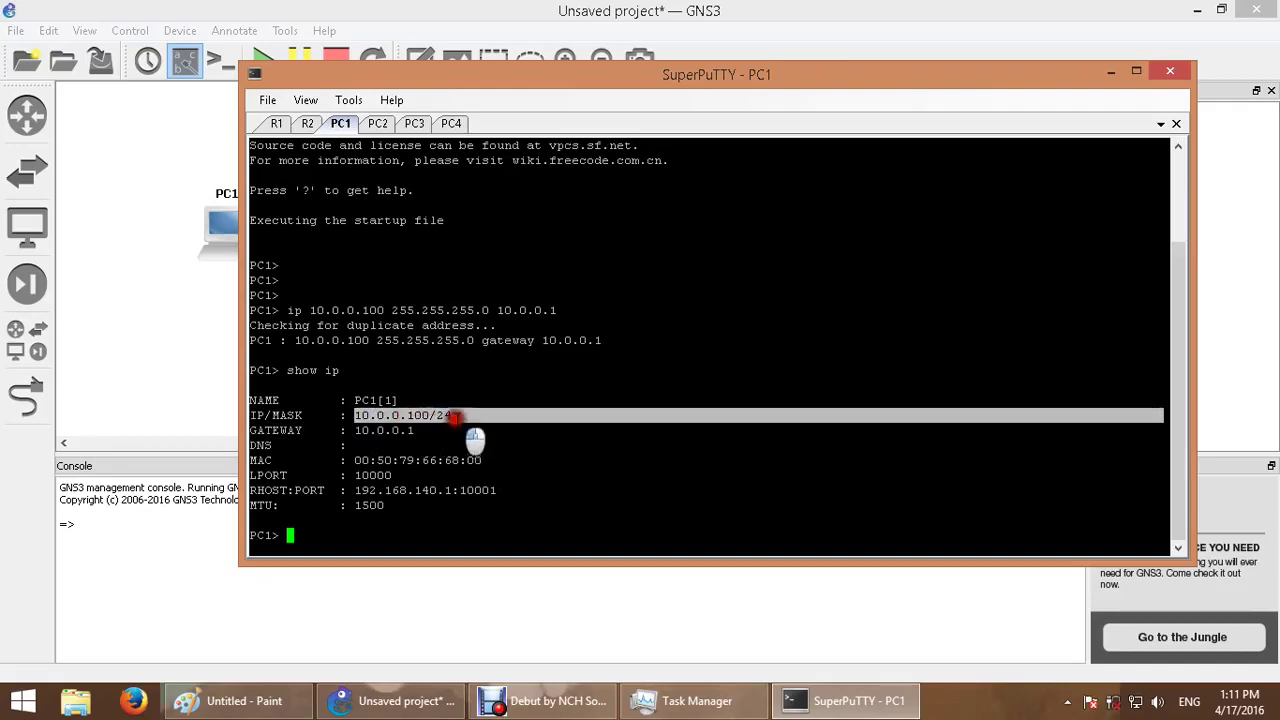
pyautogui.moveTo(354, 430); pyautogui.dragTo(478, 434)
pyautogui.moveTo(354, 460); pyautogui.dragTo(429, 462)
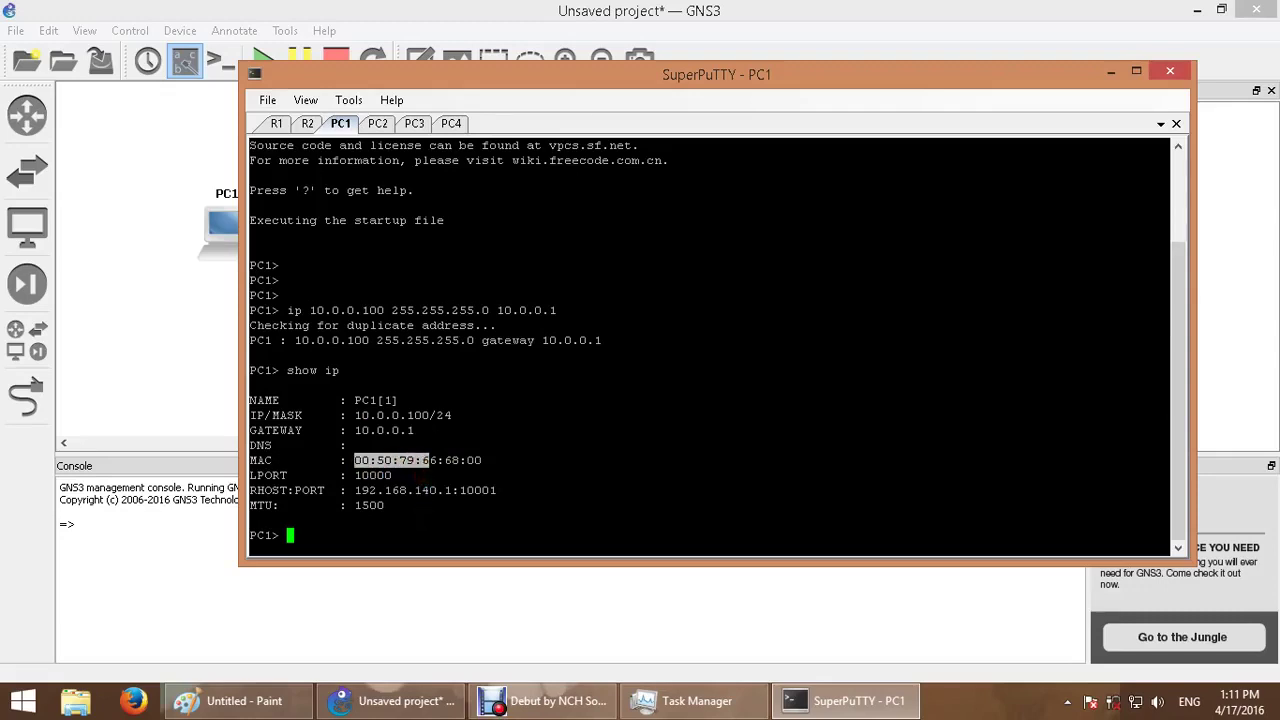
# - Configure PC2 from its console with ip 12.0.0.100 255.255.255.0 12.0.0.2
pyautogui.click(377, 123)
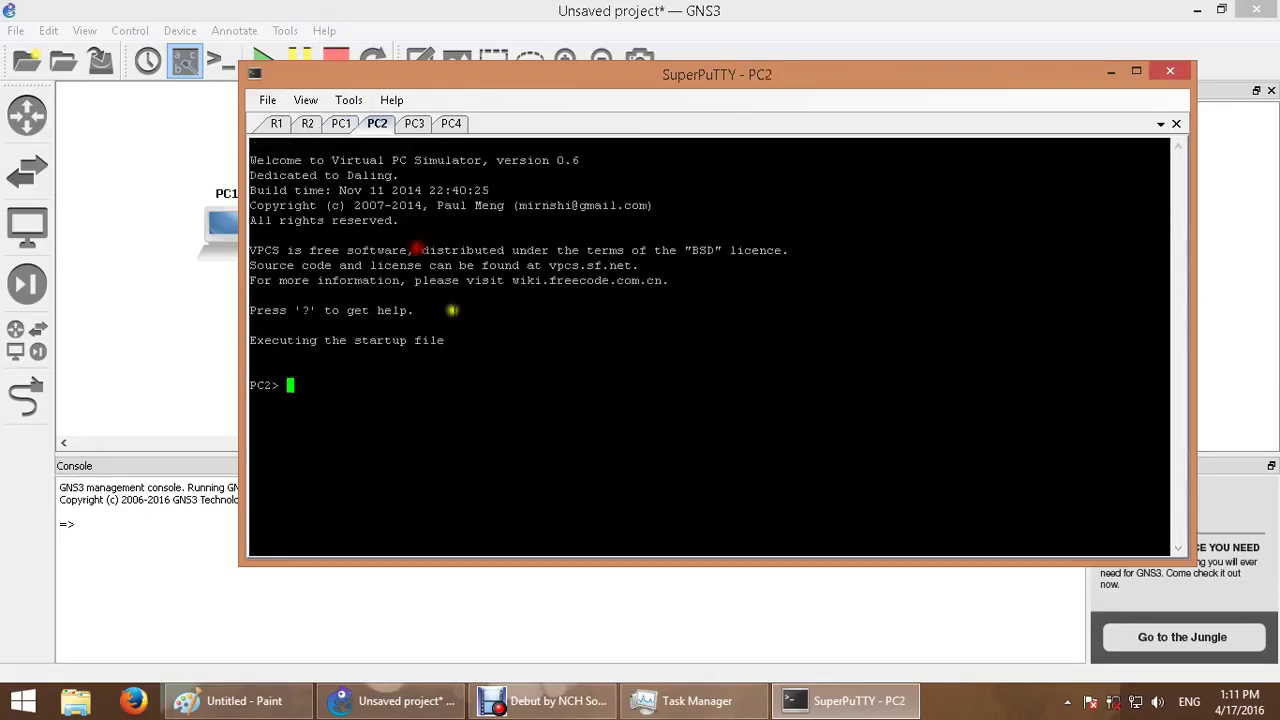
pyautogui.write('ip ')
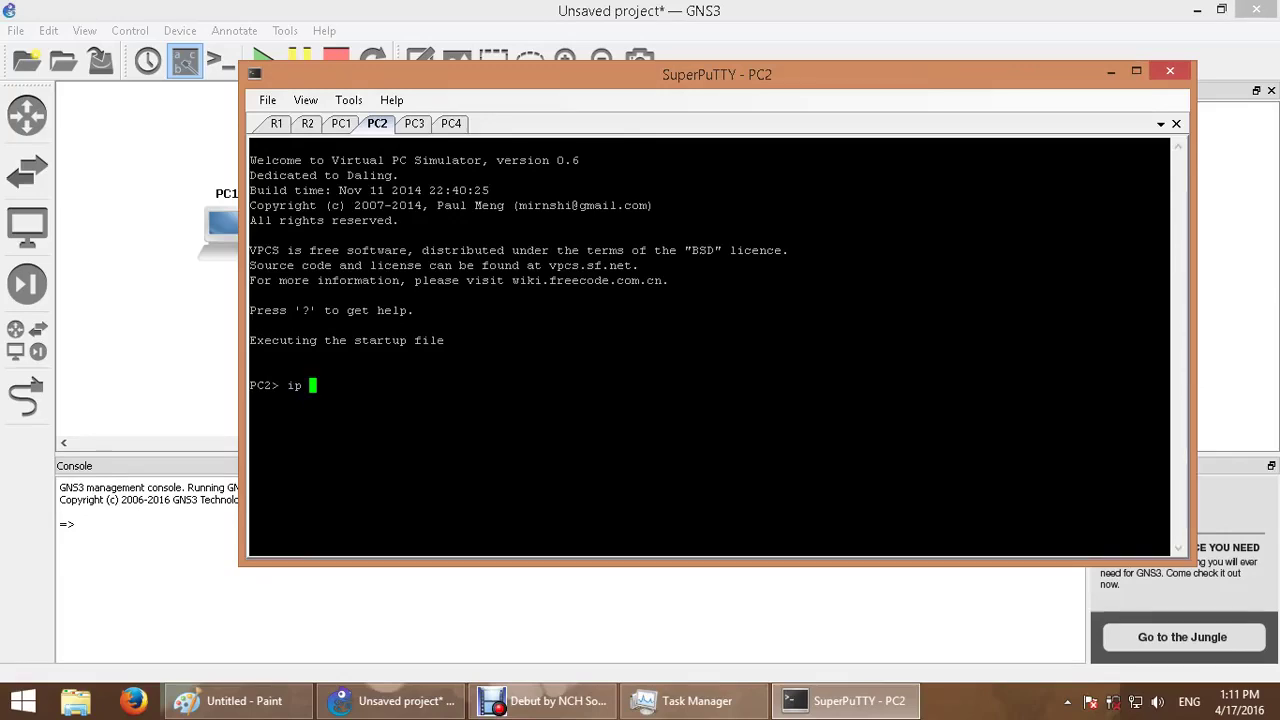
pyautogui.write('12.0.0.1')
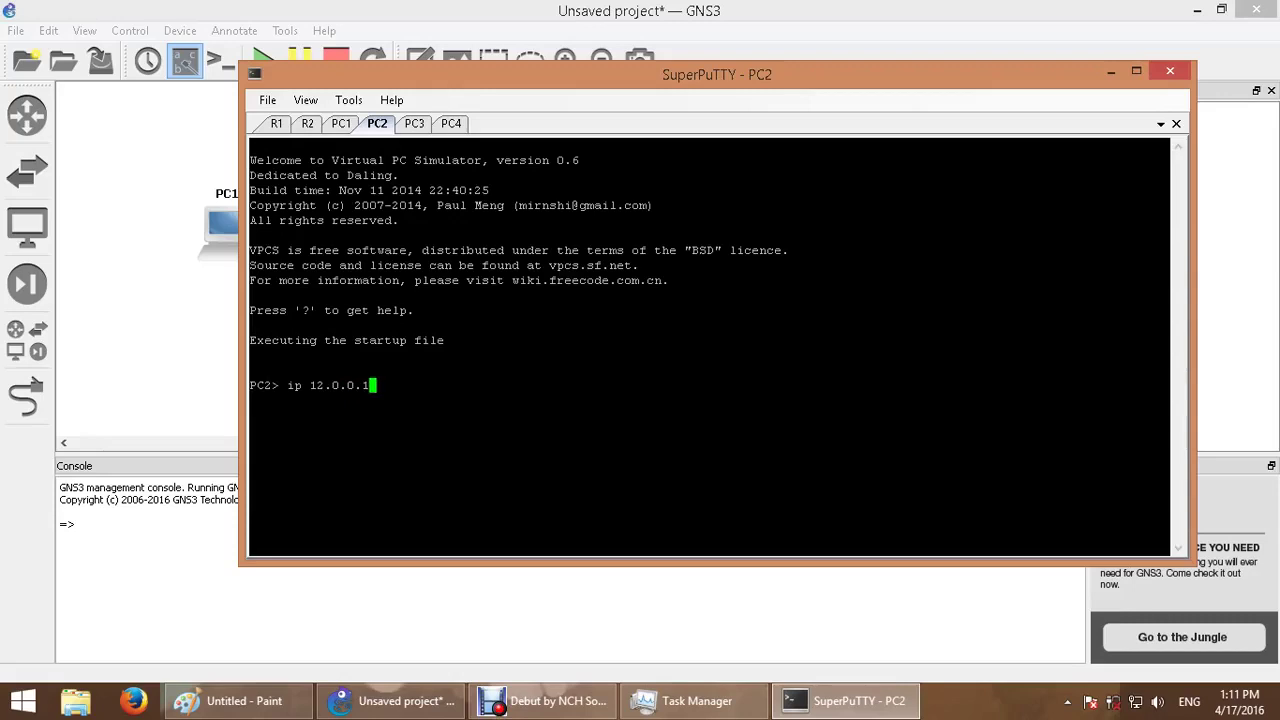
pyautogui.write('00 255')
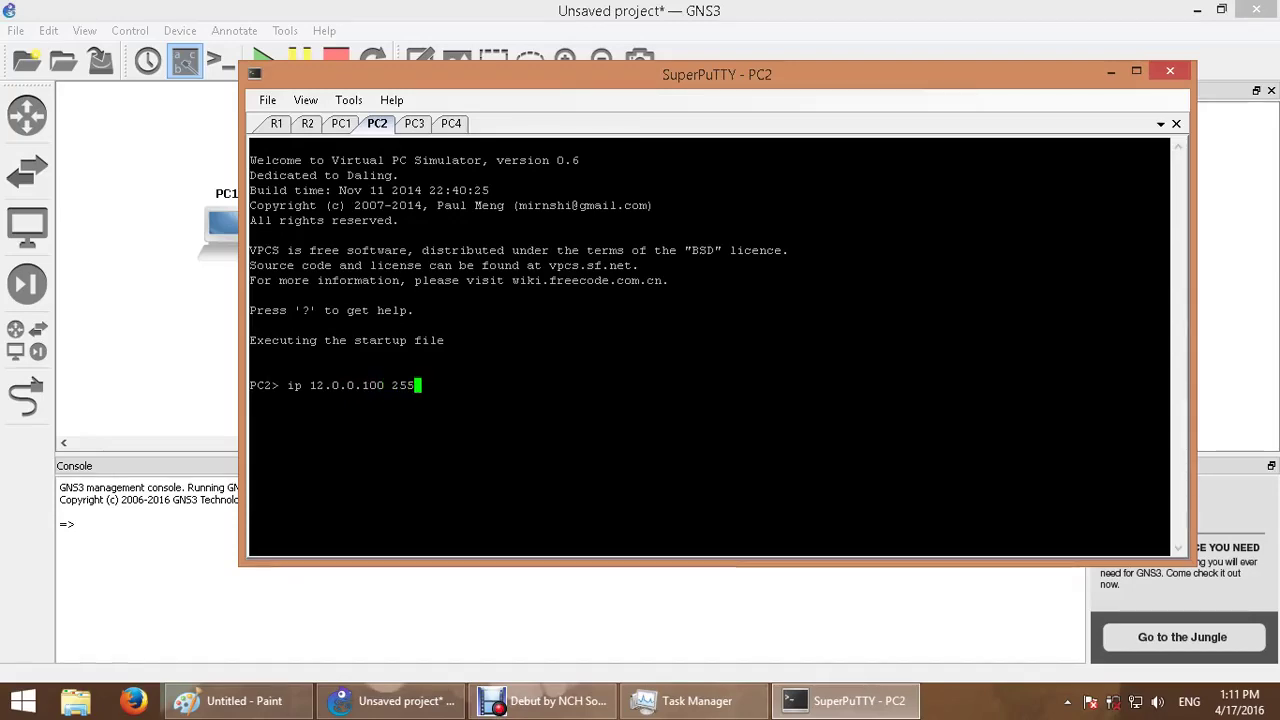
pyautogui.write('.255.255.')
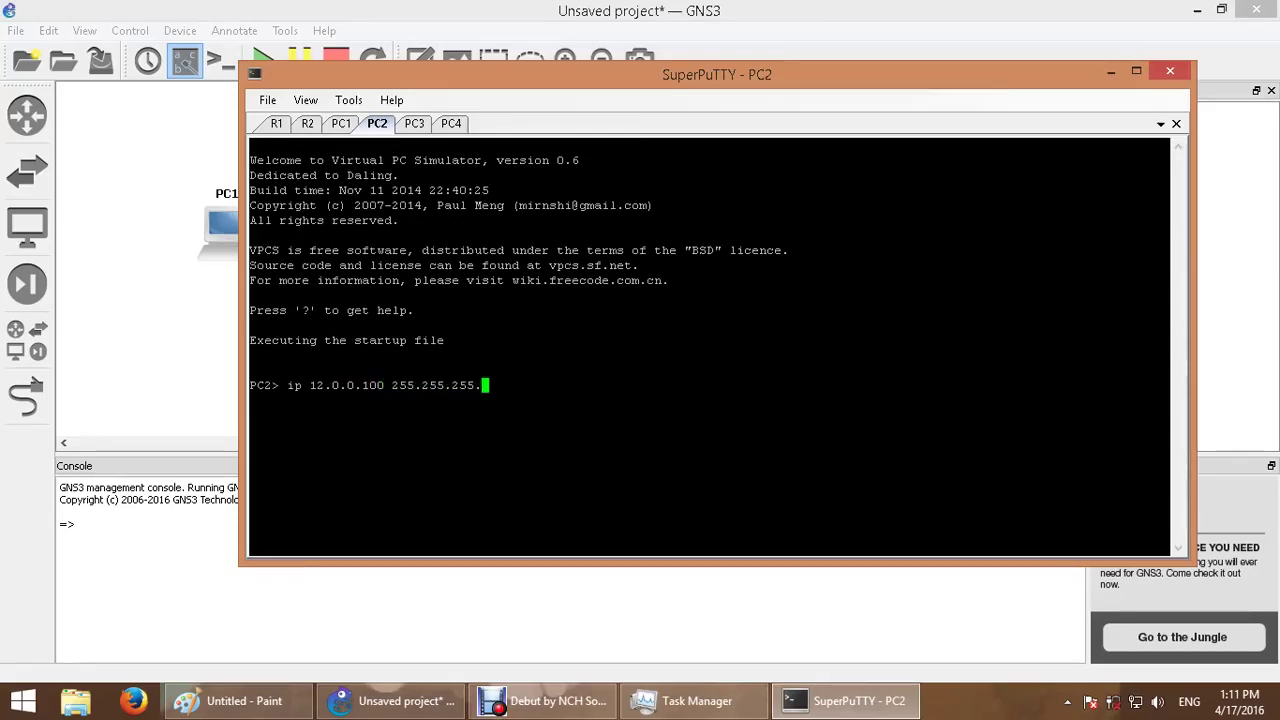
pyautogui.write('0 12.0.0.')
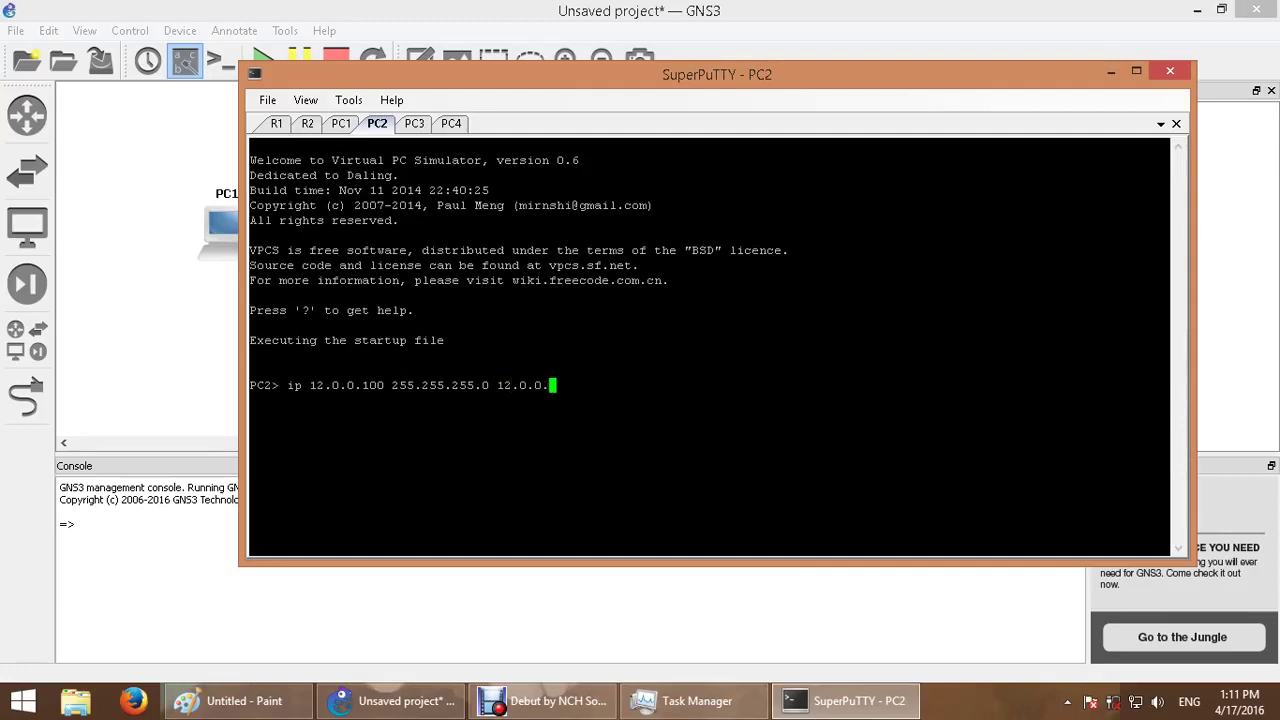
pyautogui.write('2')
pyautogui.press('Return')
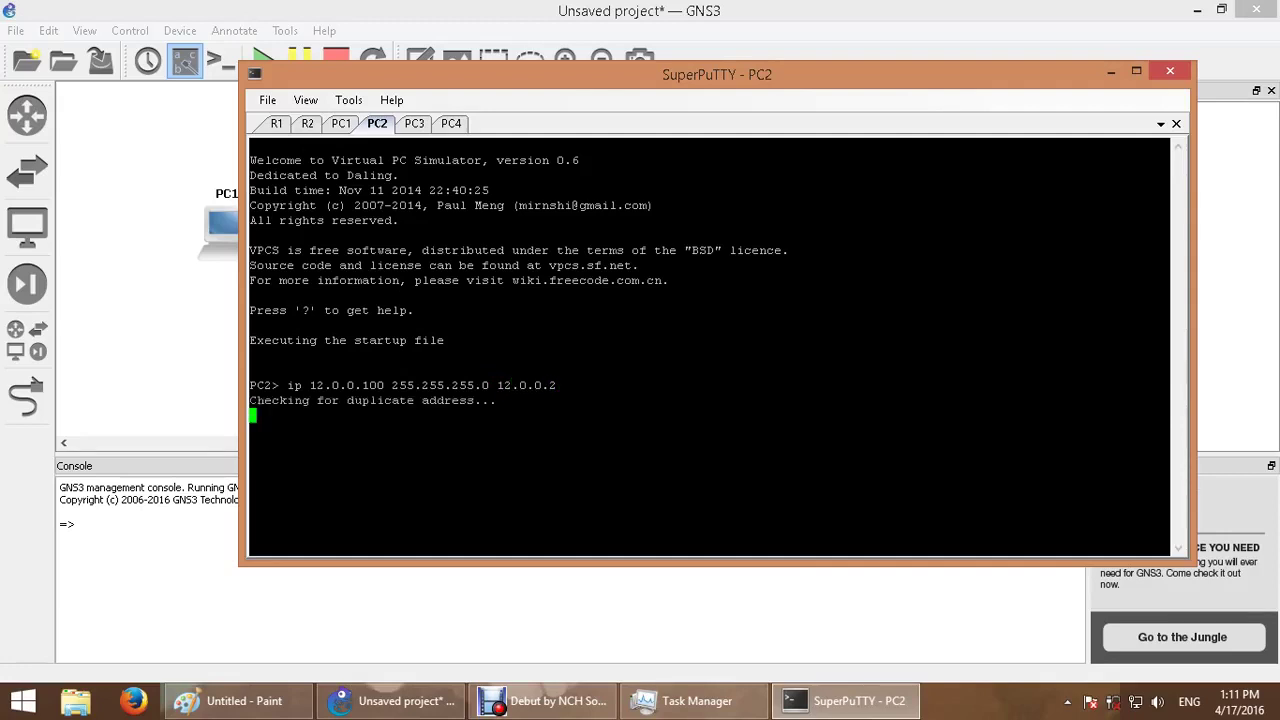
# - Configure PC3 from its console with ip 12.0.0.101 255.255.255.0 12.0.0.2
pyautogui.click(414, 123)
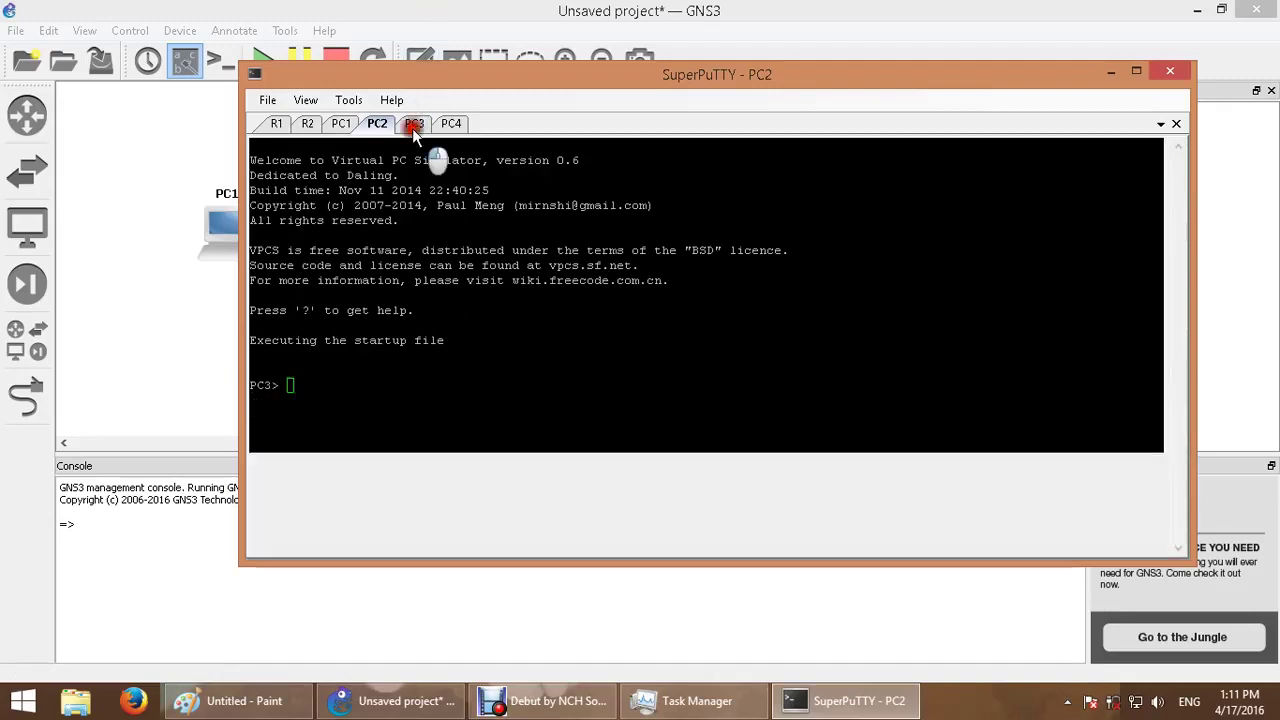
pyautogui.write('ip 1')
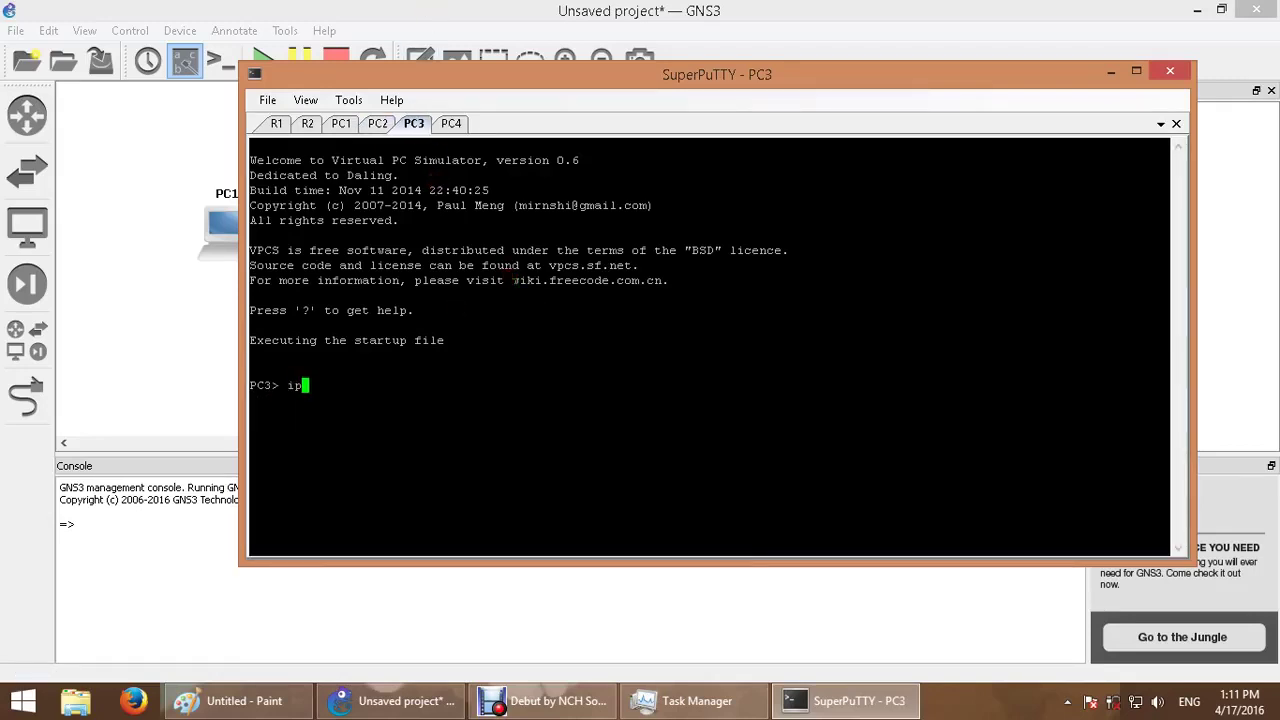
pyautogui.write('2.0.0.101')
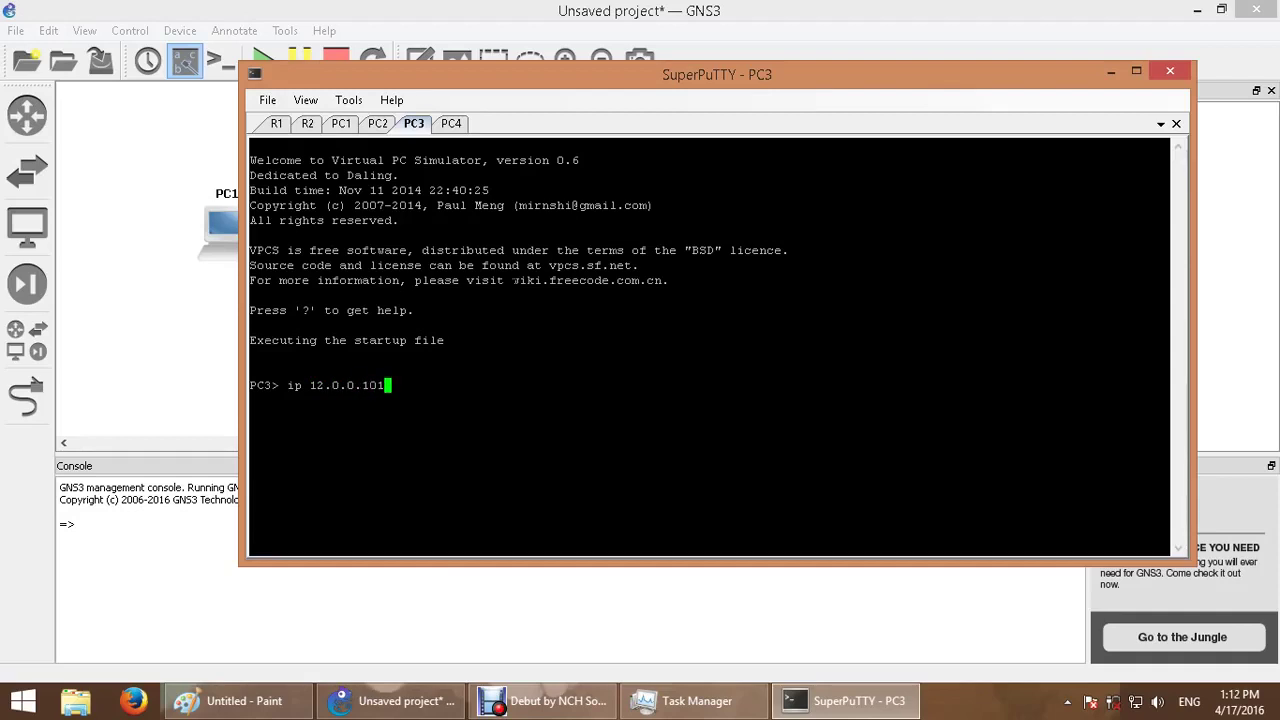
pyautogui.write(' 255.255')
pyautogui.write('.255.0 ')
pyautogui.write('12.0.0.1')
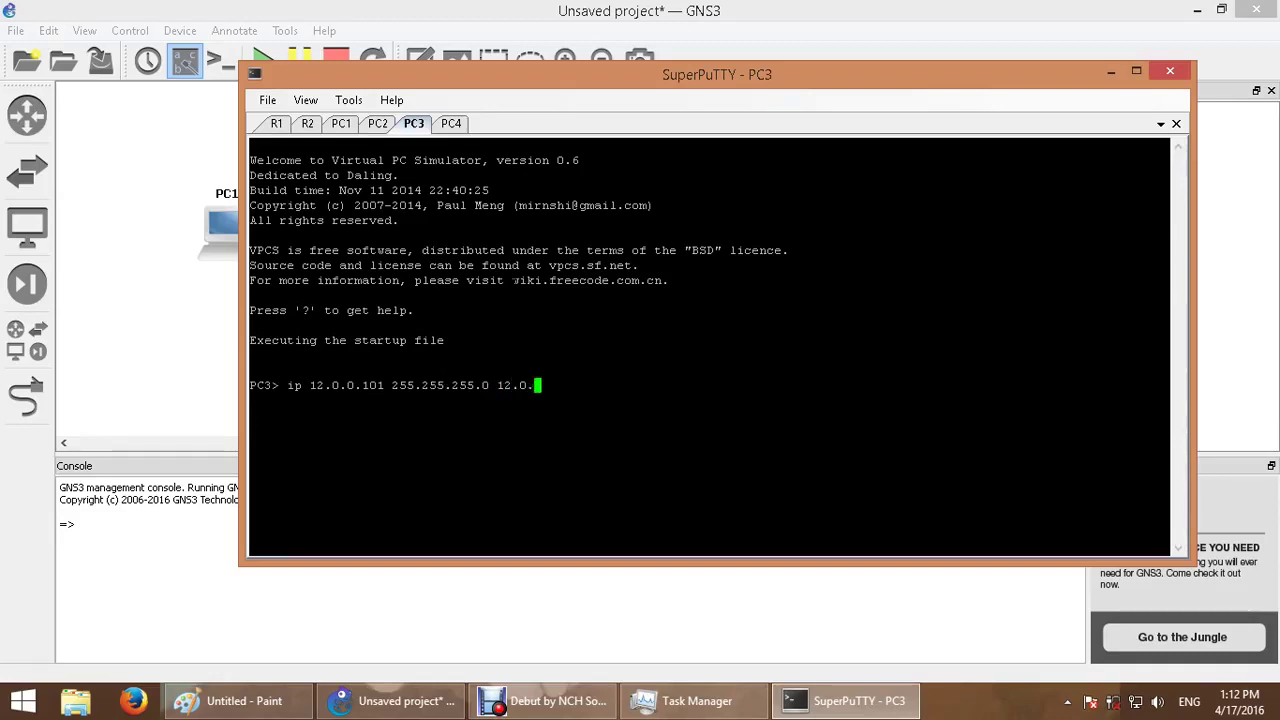
pyautogui.press('BackSpace')
pyautogui.write('2')
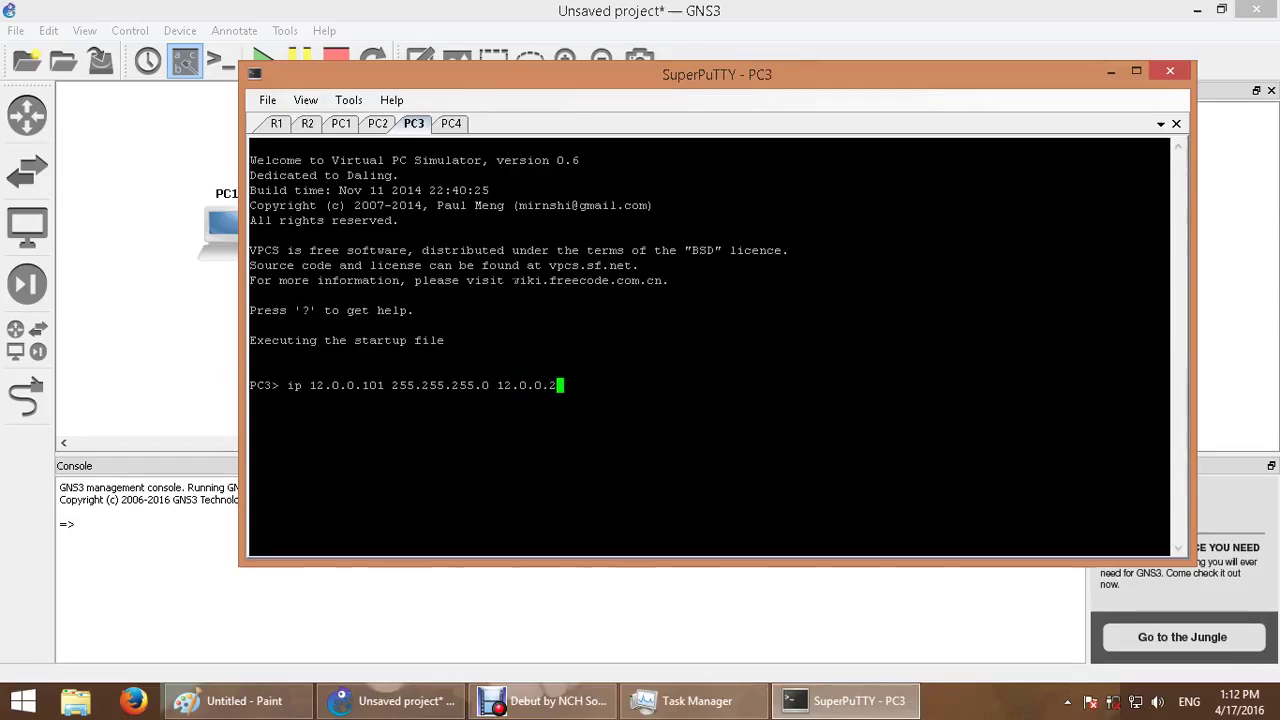
pyautogui.press('Return')
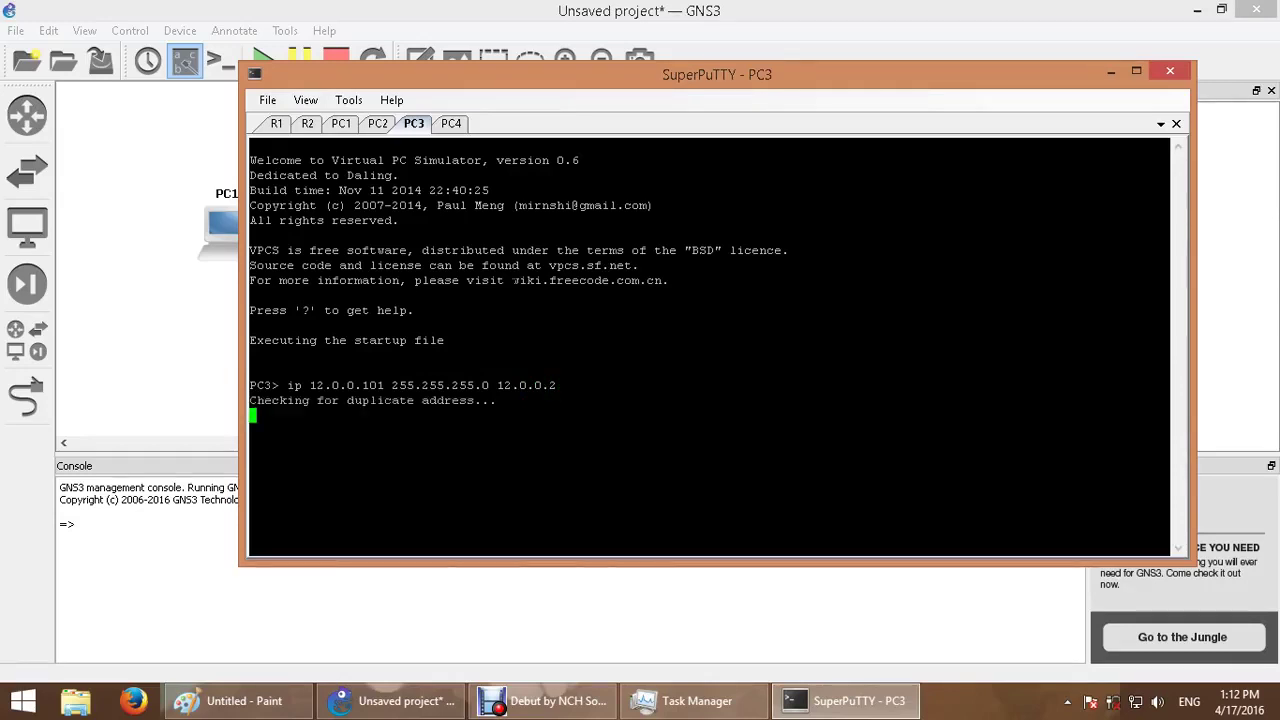
# - Configure PC4 from its console with ip 12.0.0.102 255.255.255.0 12.0.0.2, and review the PC3 and PC2 consoles
pyautogui.click(451, 127)
pyautogui.write('ip ')
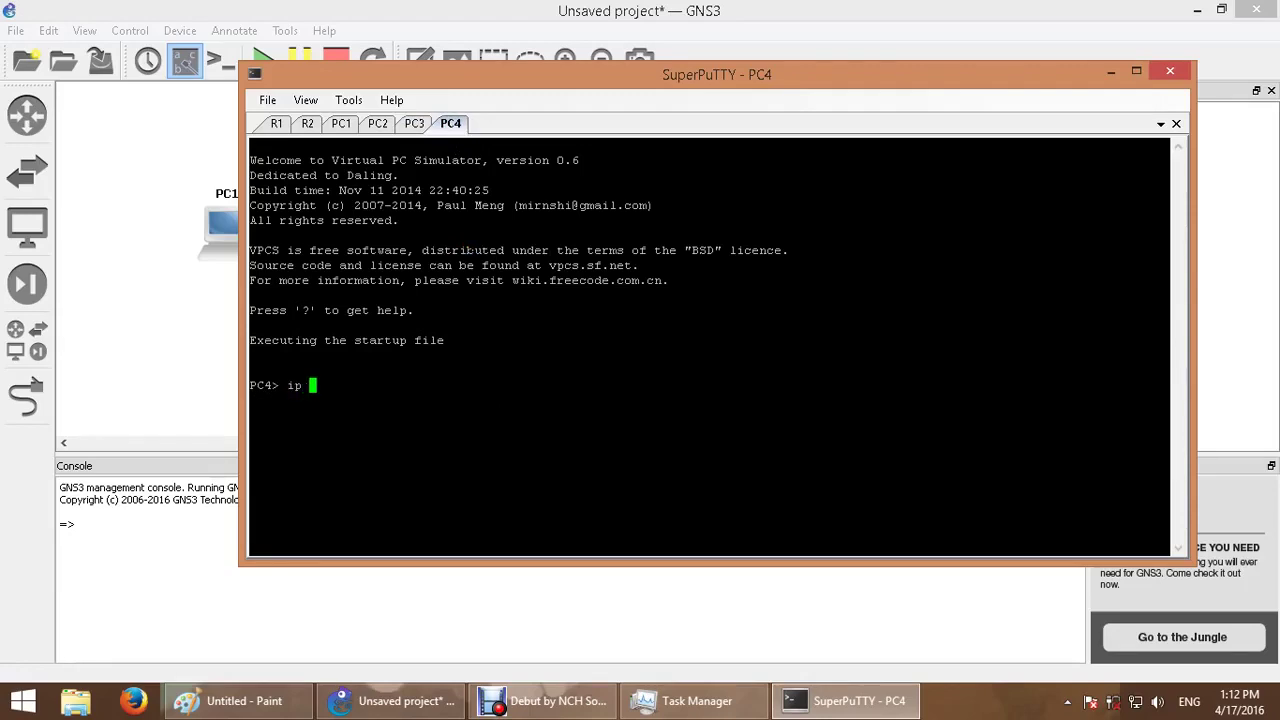
pyautogui.write('12.0.0.102 255.2')
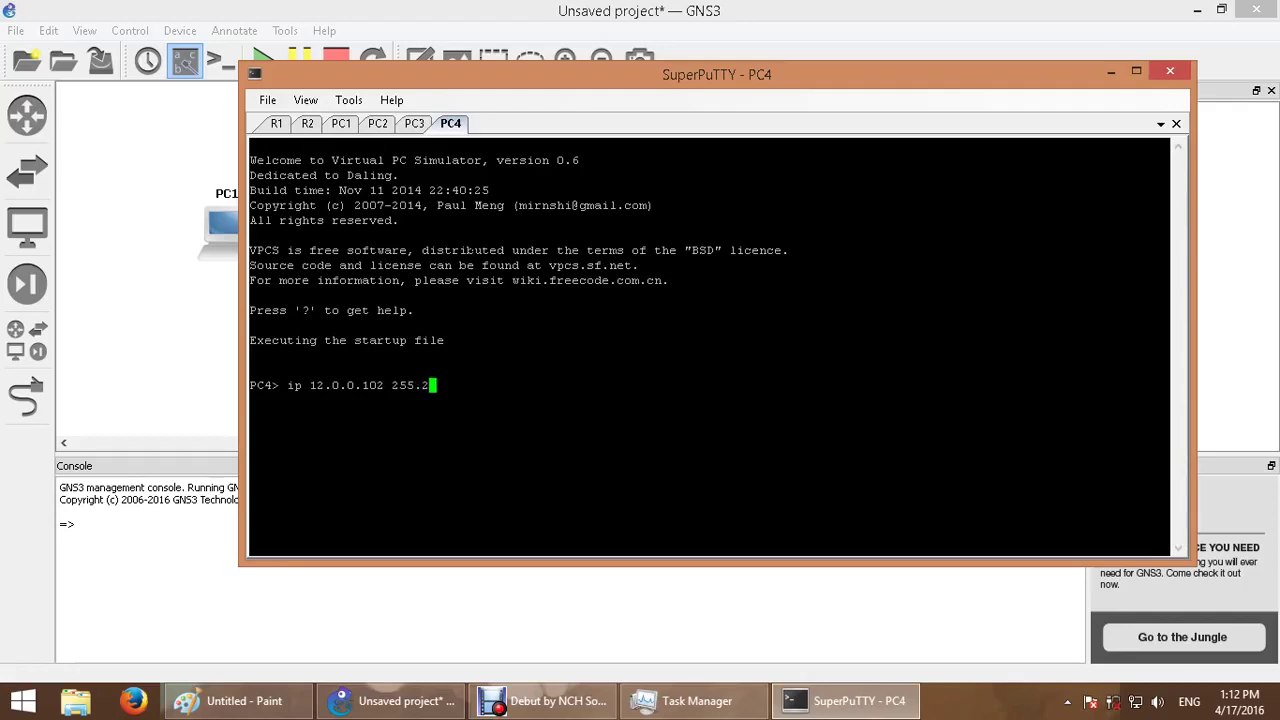
pyautogui.write('55.255.0 12.0.0.1')
pyautogui.press('BackSpace')
pyautogui.write('2')
pyautogui.press('Return')
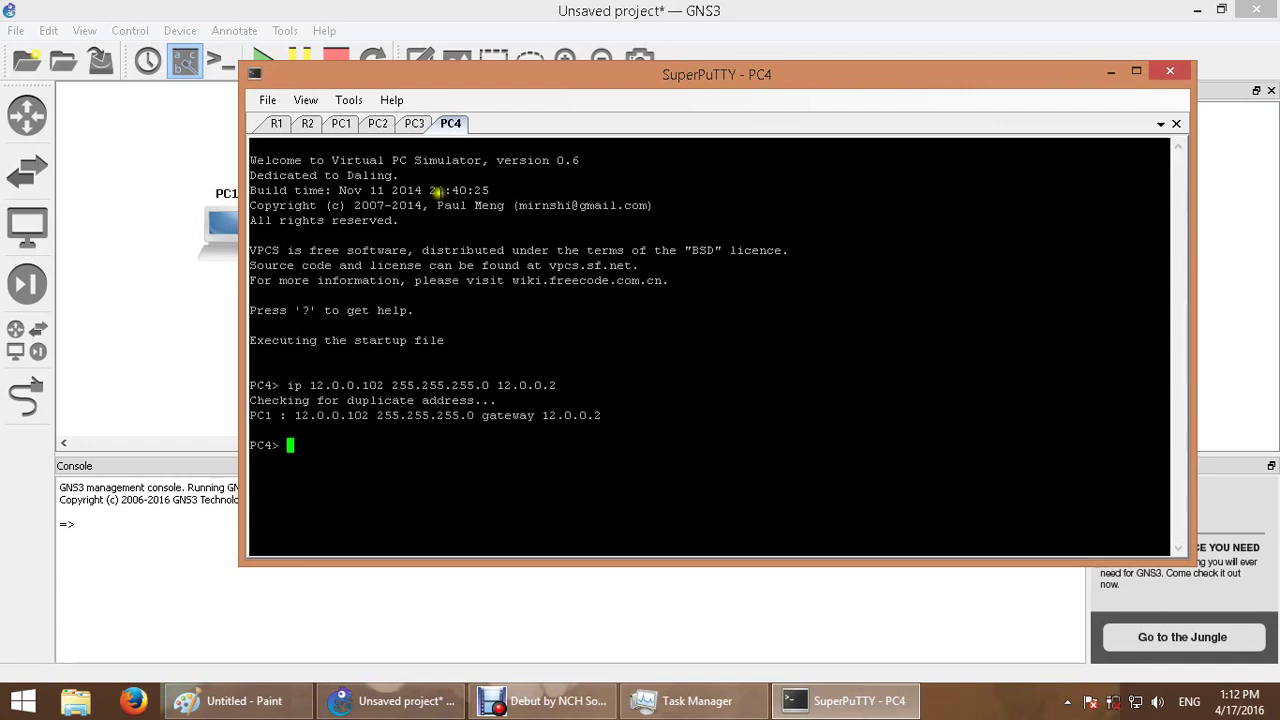
pyautogui.click(414, 124)
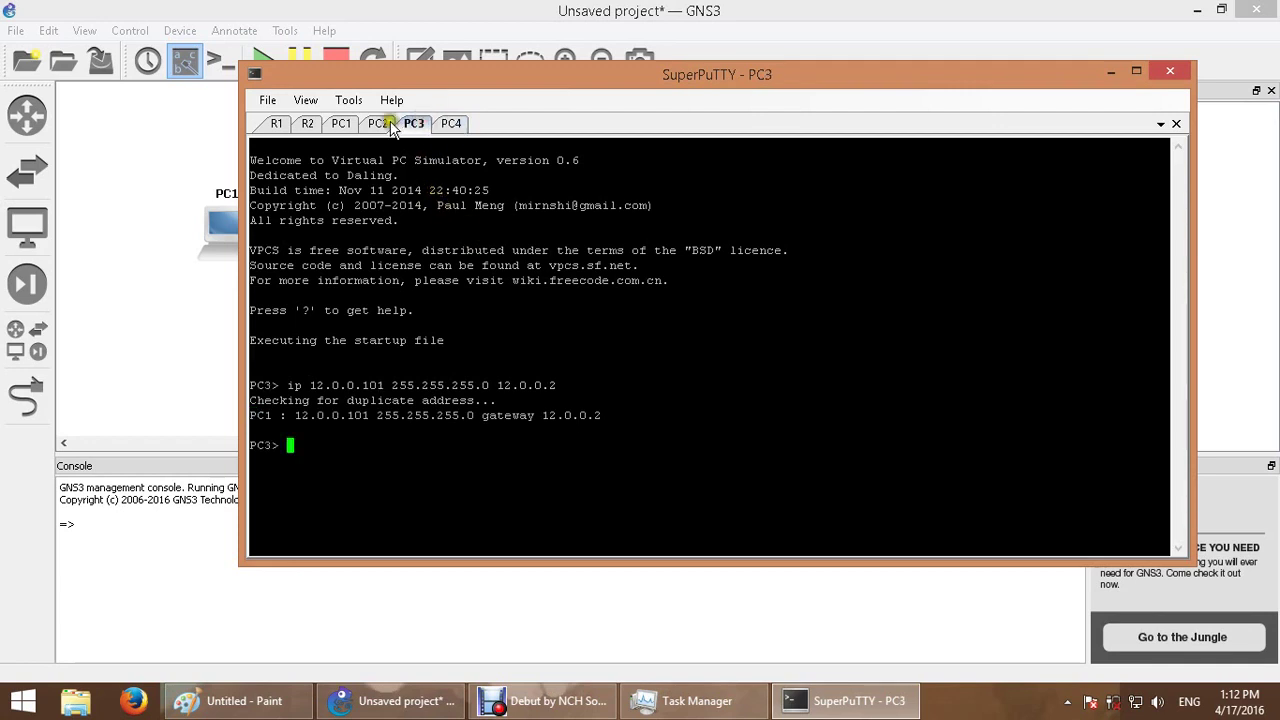
pyautogui.click(378, 124)
# - Bring up the prompt in R1's console and enter global configuration mode with config t
pyautogui.click(276, 124)
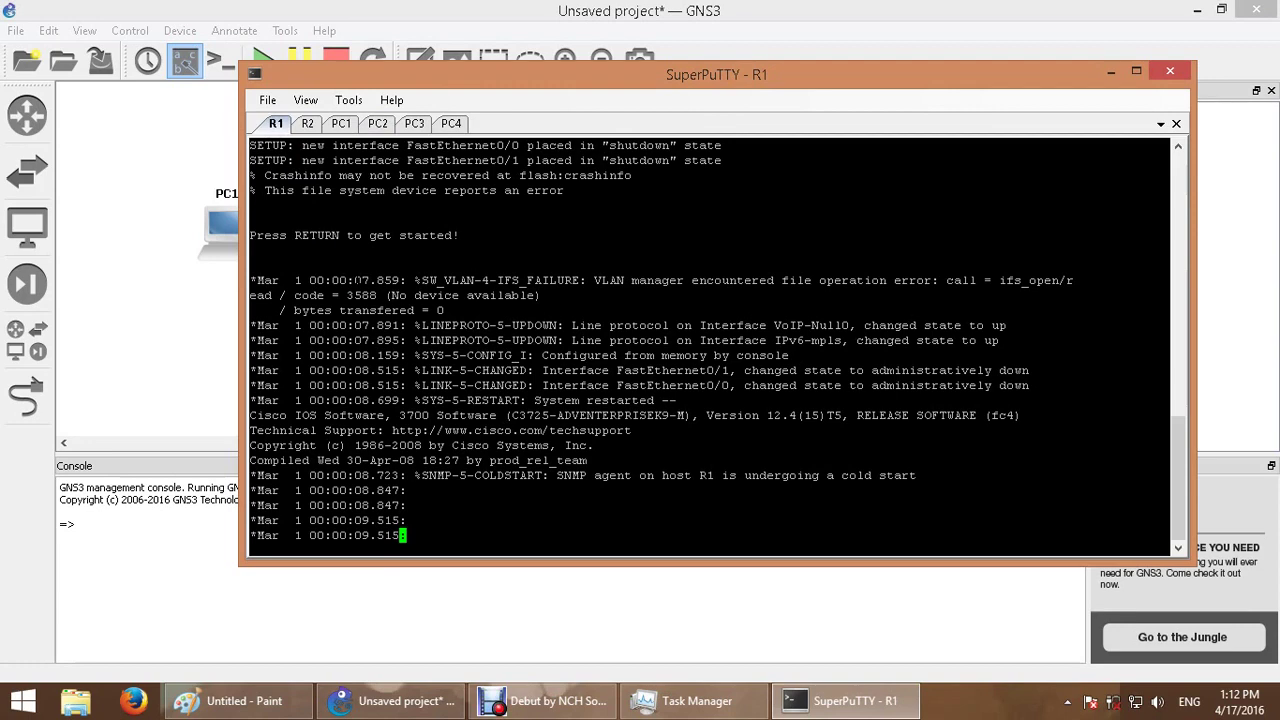
pyautogui.press('Return')
pyautogui.press('Return')
pyautogui.press('Return')
pyautogui.press('Return')
pyautogui.press('Return')
pyautogui.press('Return')
pyautogui.press('Return')
pyautogui.press('Return')
pyautogui.press('Return')
pyautogui.press('Return')
pyautogui.press('Return')
pyautogui.press('Return')
pyautogui.press('Return')
pyautogui.press('Return')
pyautogui.press('Return')
pyautogui.press('Return')
pyautogui.press('Return')
pyautogui.press('Return')
pyautogui.press('Return')
pyautogui.press('Return')
pyautogui.write('config t')
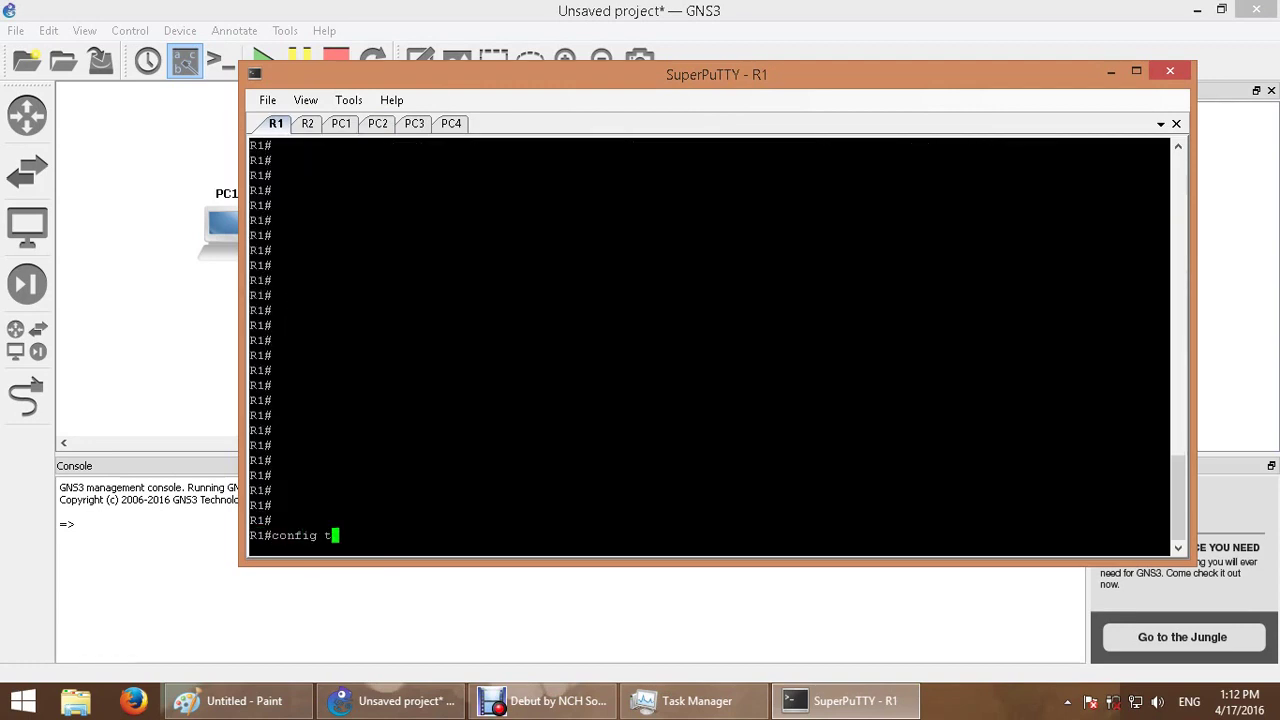
pyautogui.press('Return')
pyautogui.press('Return')
pyautogui.press('Return')
# - Assign 10.0.0.1 255.255.255.0 to R1's interface f0/0 and enable it with no shut
pyautogui.write('int f0/0')
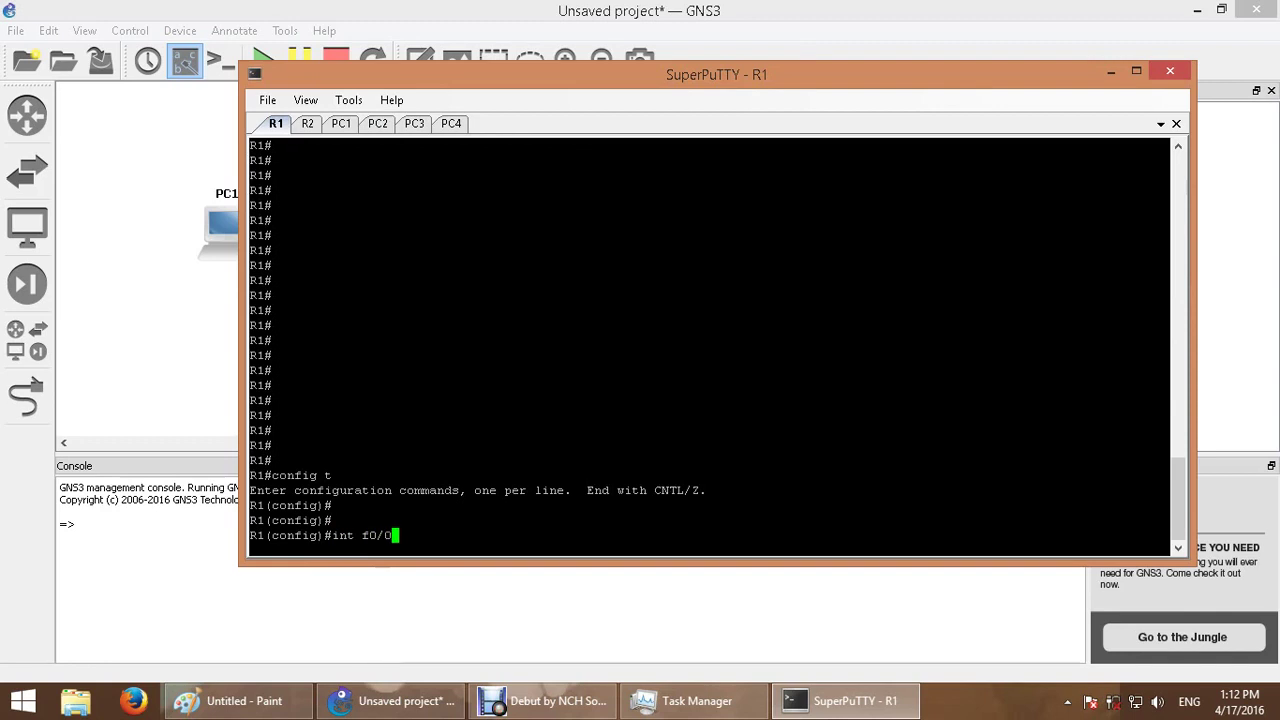
pyautogui.press('Return')
pyautogui.write('ip ad')
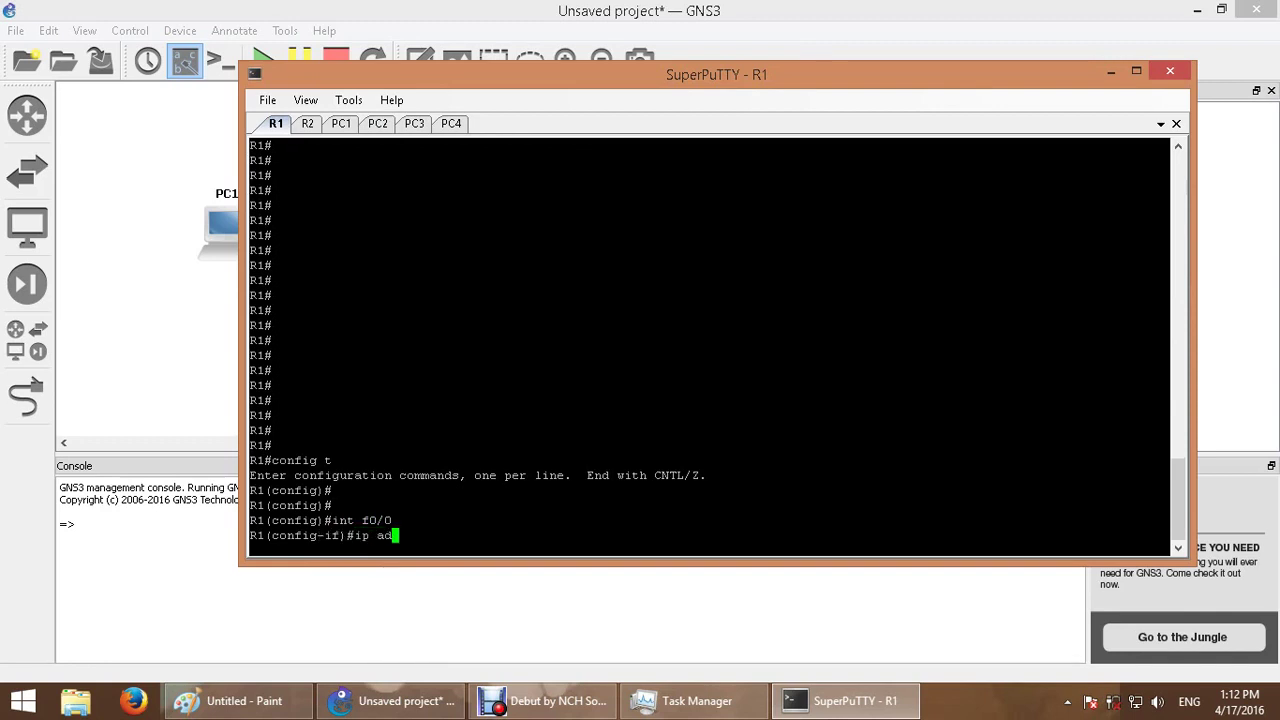
pyautogui.write('d 10.0.0.1 255.255.255.0')
pyautogui.press('Return')
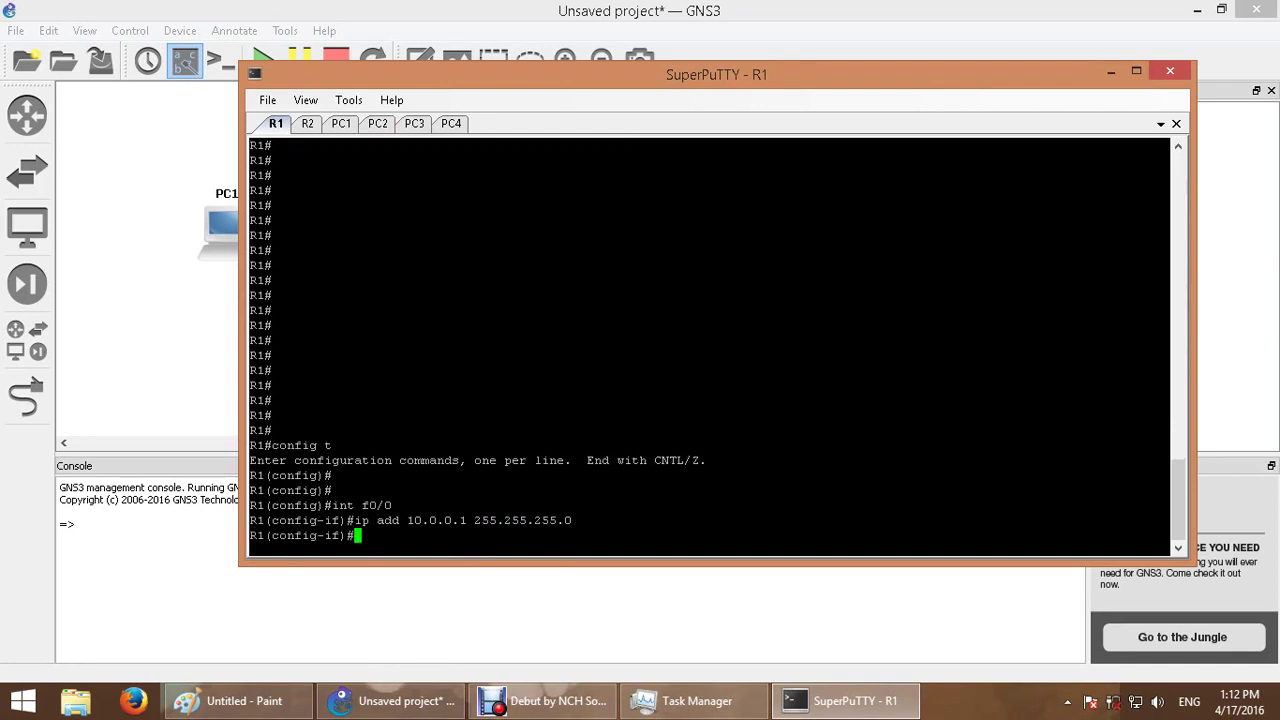
pyautogui.write('no shut')
pyautogui.press('Return')
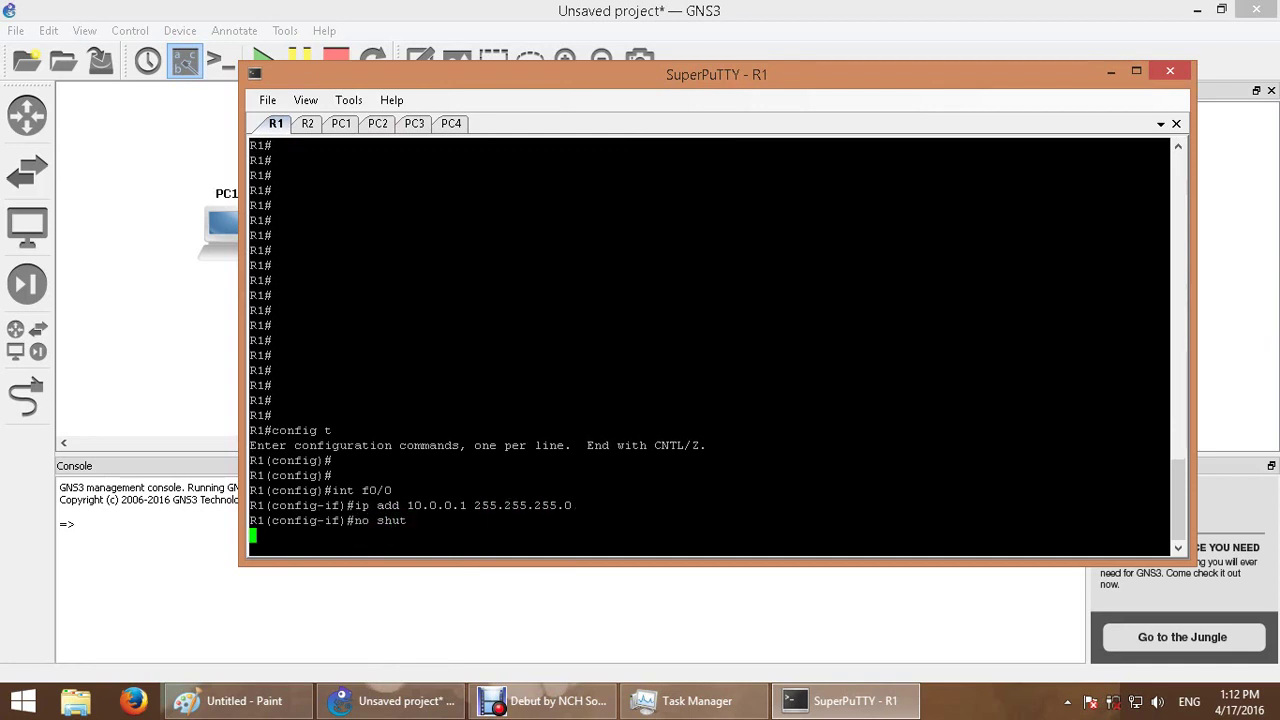
# - Assign 11.0.0.1 255.255.255.0 to R1's interface f0/1 and enable it with no shut
pyautogui.write('int f0/1')
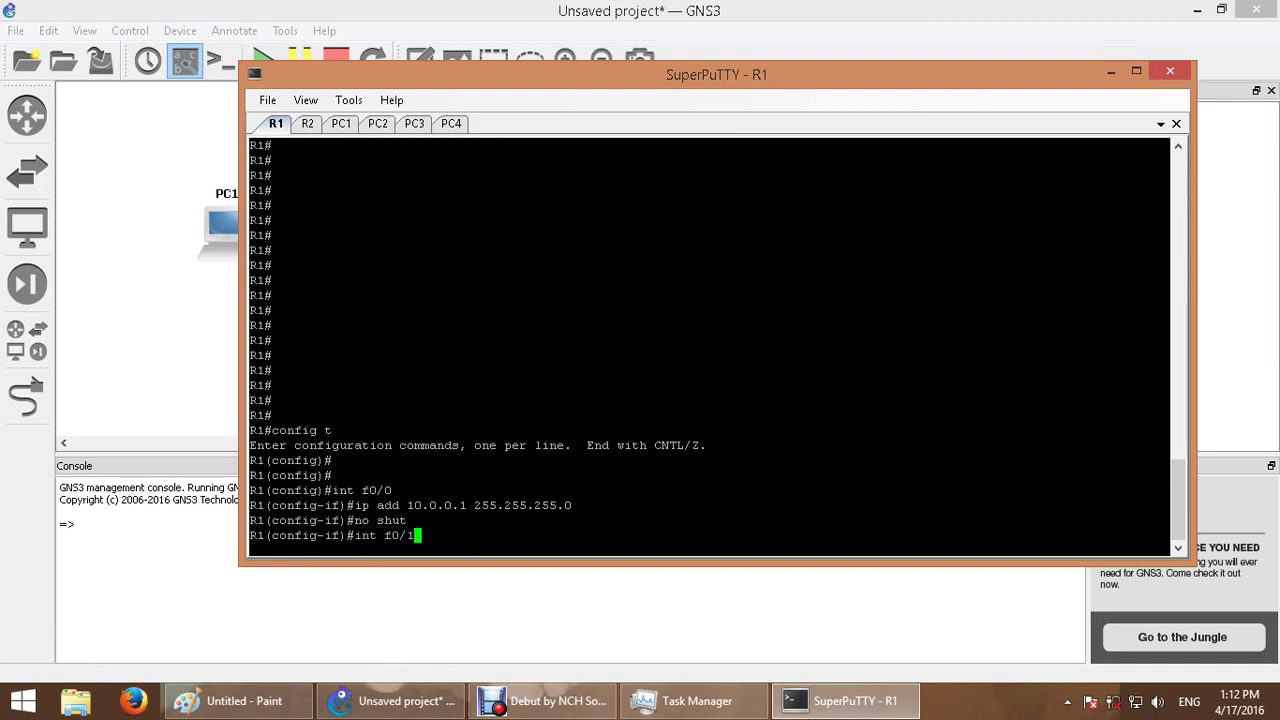
pyautogui.press('Return')
pyautogui.write('ip ')
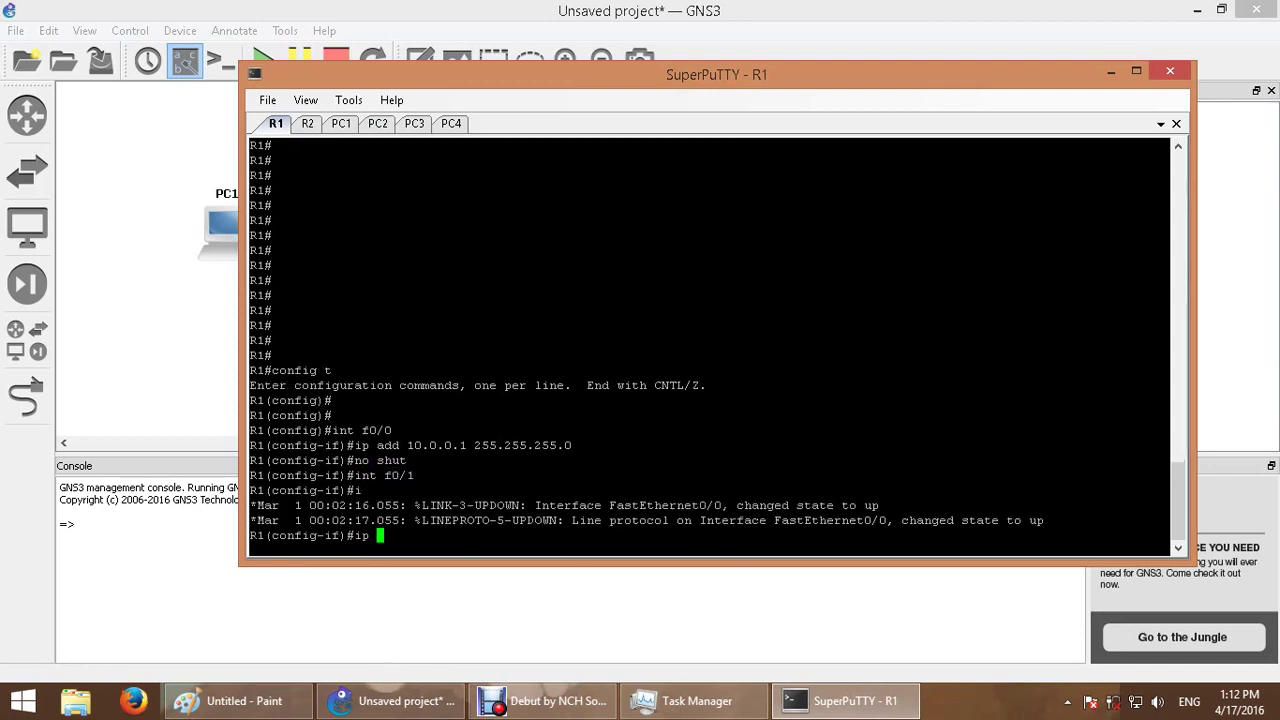
pyautogui.write('add 10.0.0')
pyautogui.press('BackSpace')
pyautogui.press('BackSpace')
pyautogui.press('BackSpace')
pyautogui.press('BackSpace')
pyautogui.write('.0.0.1 255.255.255.')
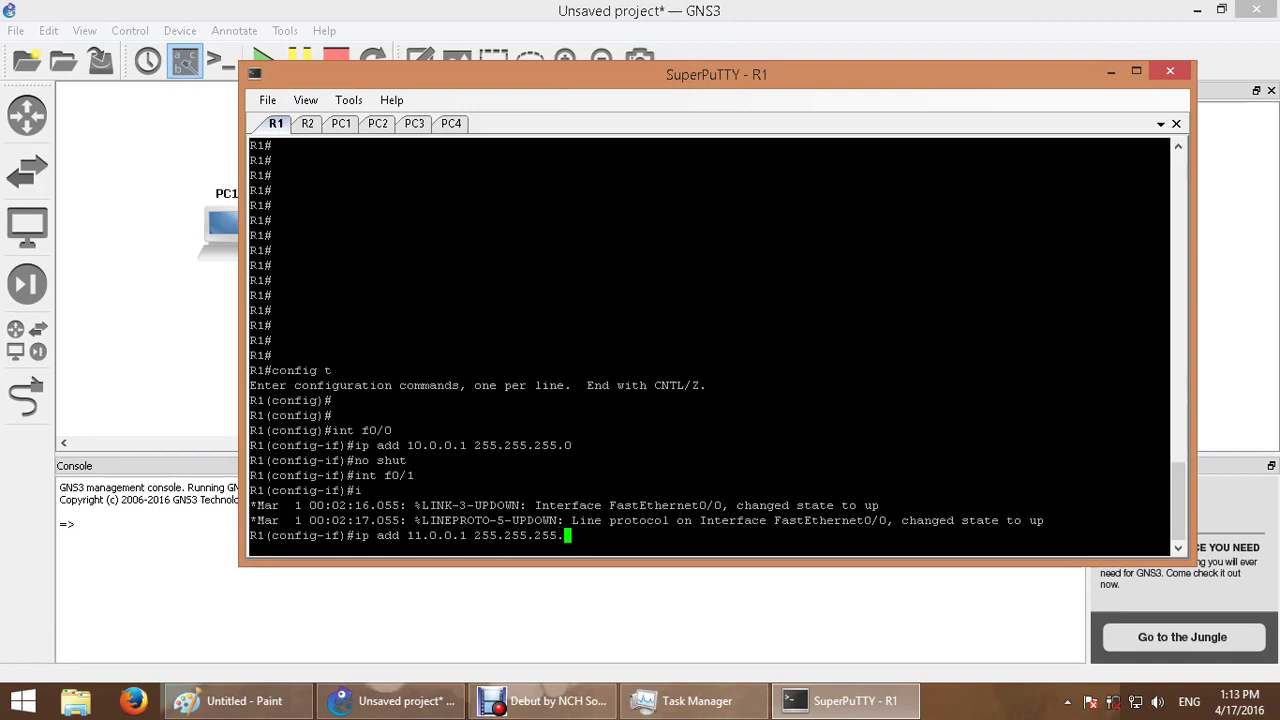
pyautogui.write('0')
pyautogui.press('Return')
pyautogui.write('no shut')
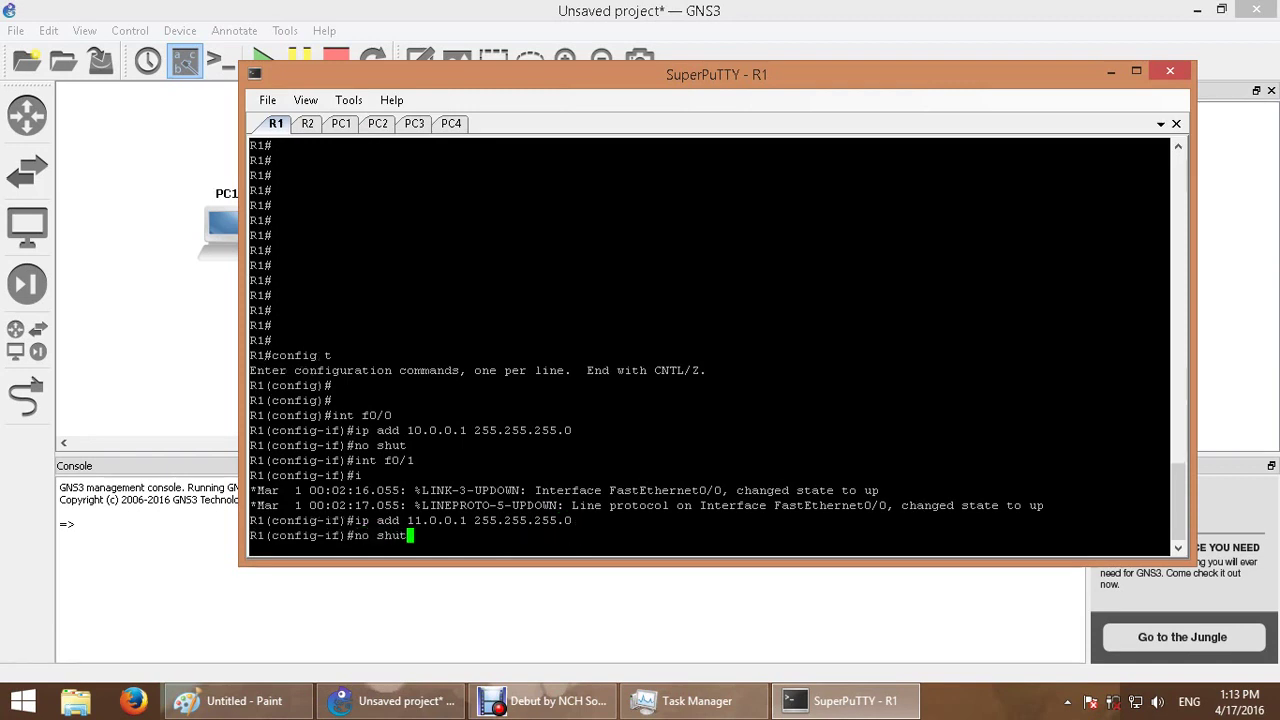
pyautogui.press('Return')
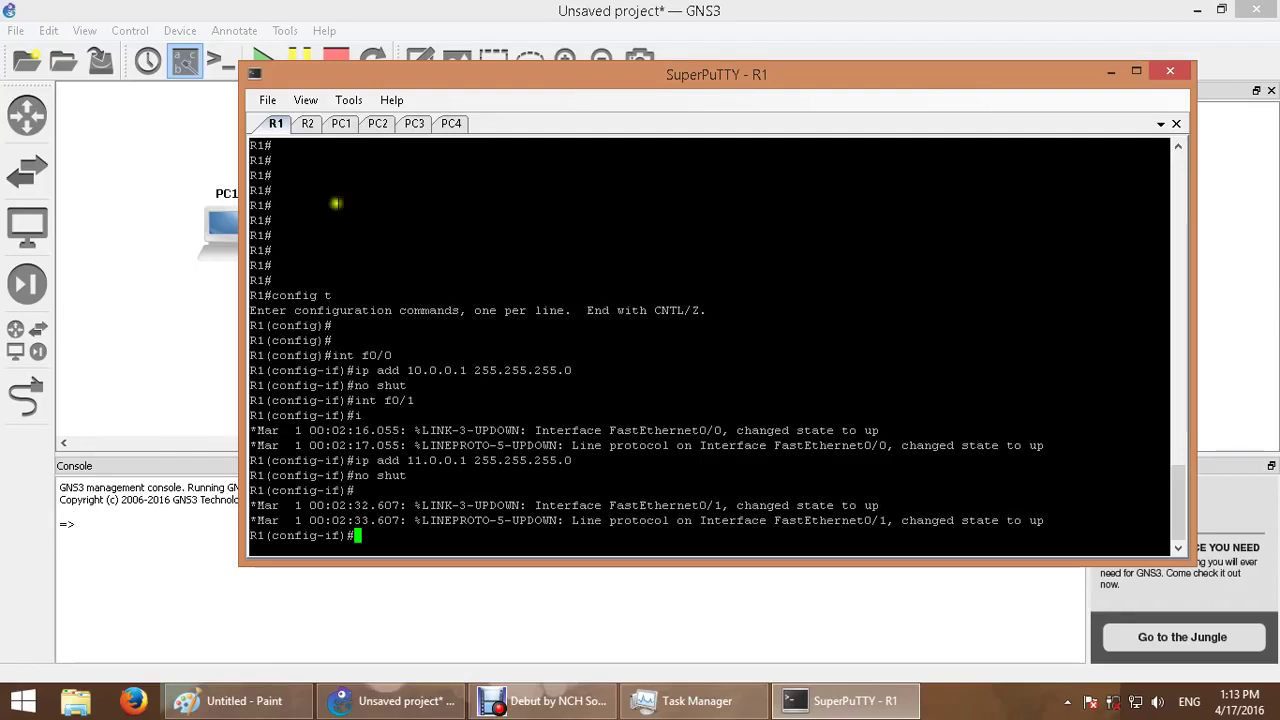
# - Enter global configuration mode in R2's console with config t and select interface f0/1
pyautogui.click(309, 124)
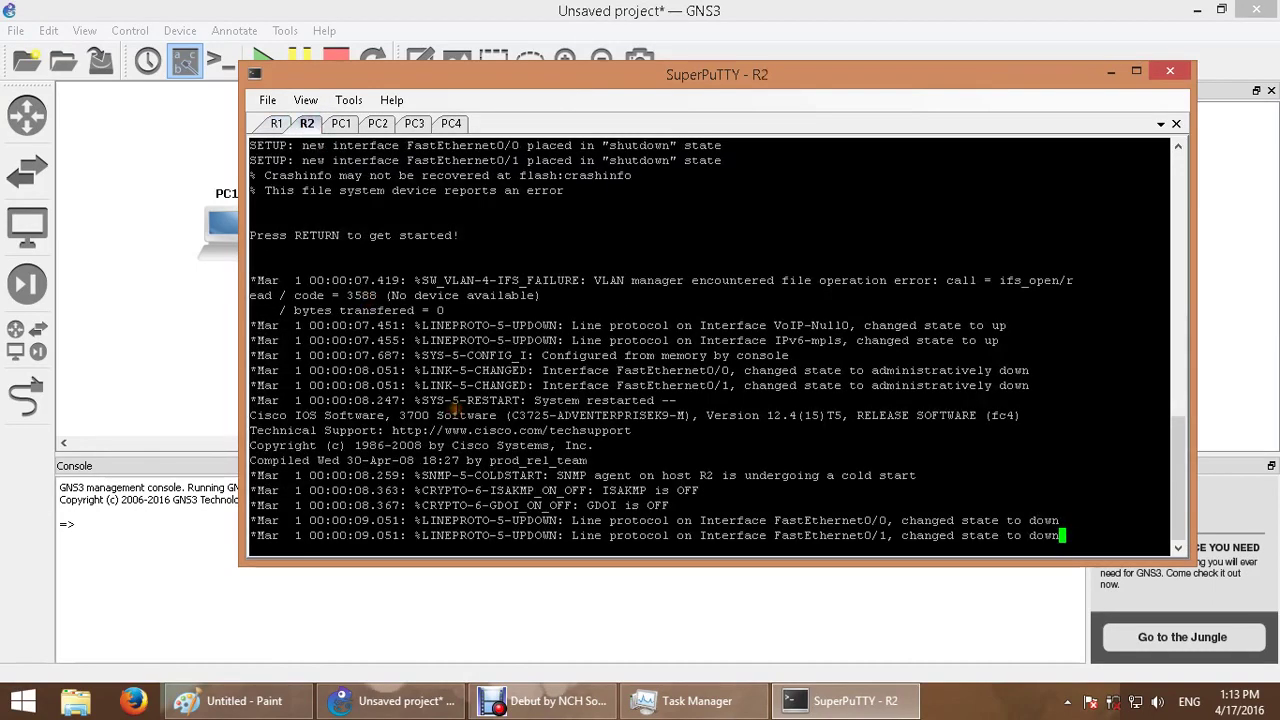
pyautogui.press('Return')
pyautogui.press('Return')
pyautogui.write('config t')
pyautogui.press('Return')
pyautogui.write('ig)#i')
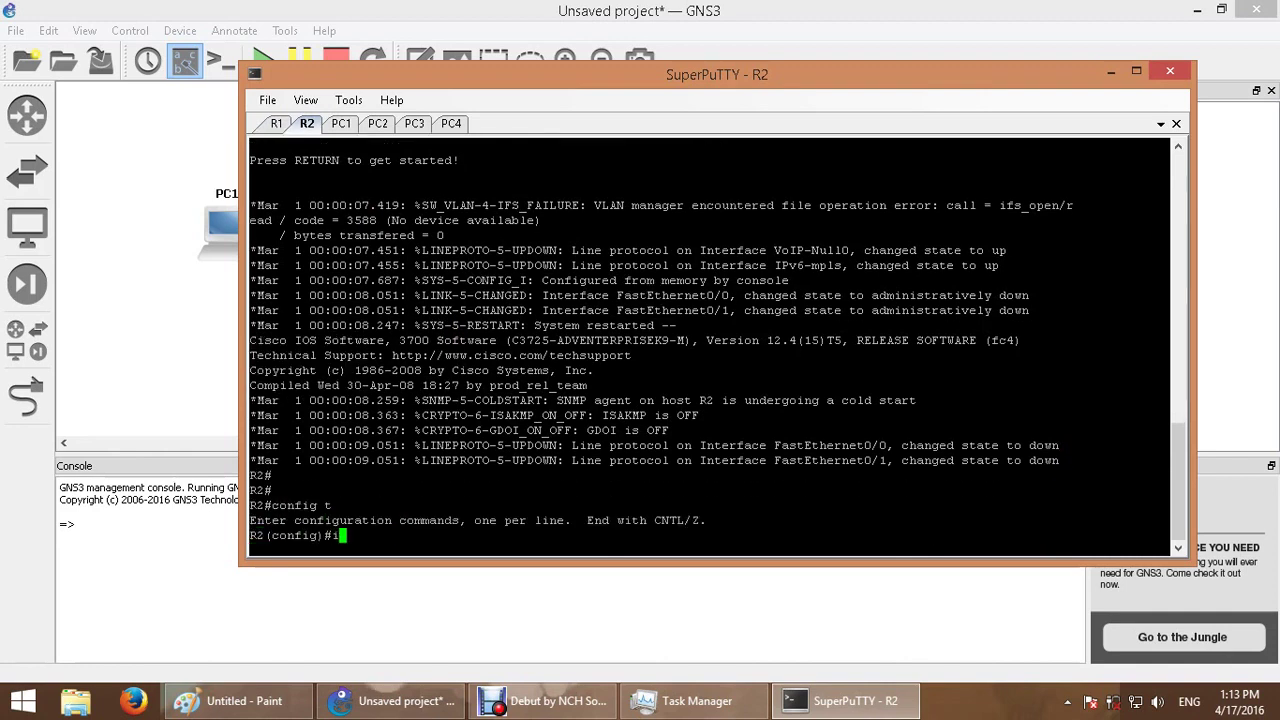
pyautogui.write('nt f0/1')
pyautogui.press('Return')
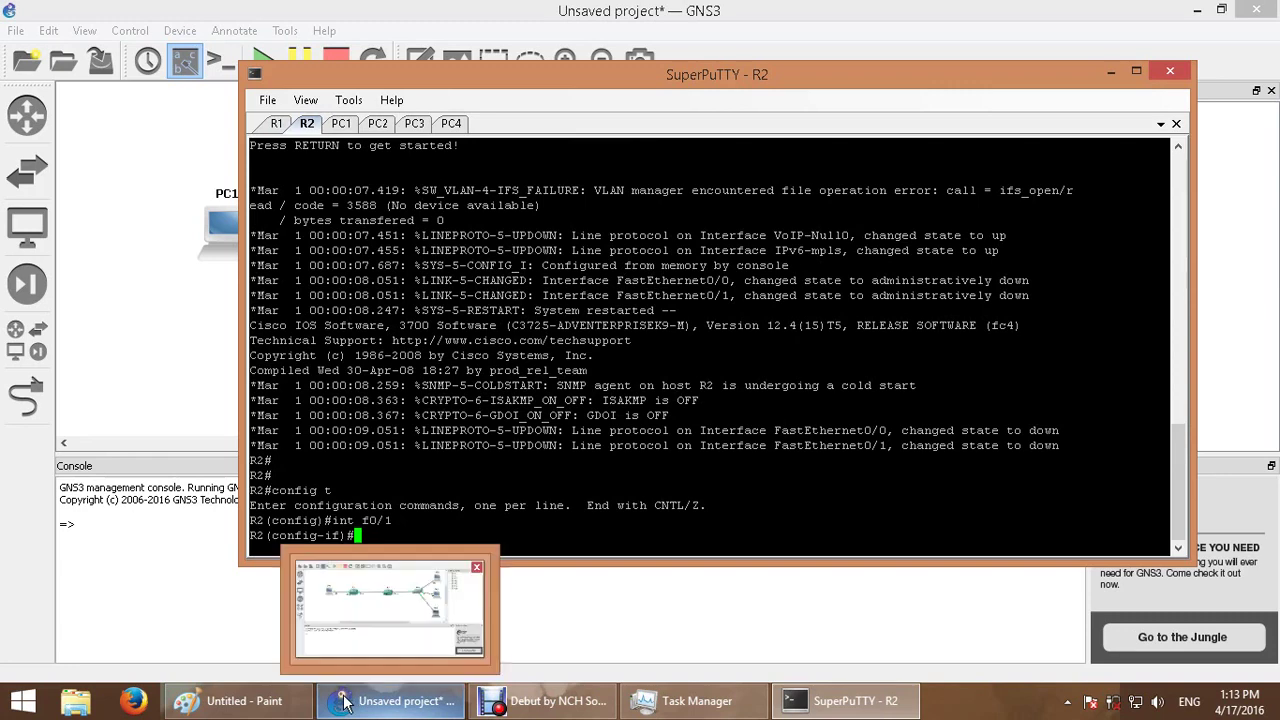
# - Check the Paint network diagram, then assign 12.0.0.2 255.255.255.0 to R2's interface f0/1 and enable it with no shut
pyautogui.click(240, 701)
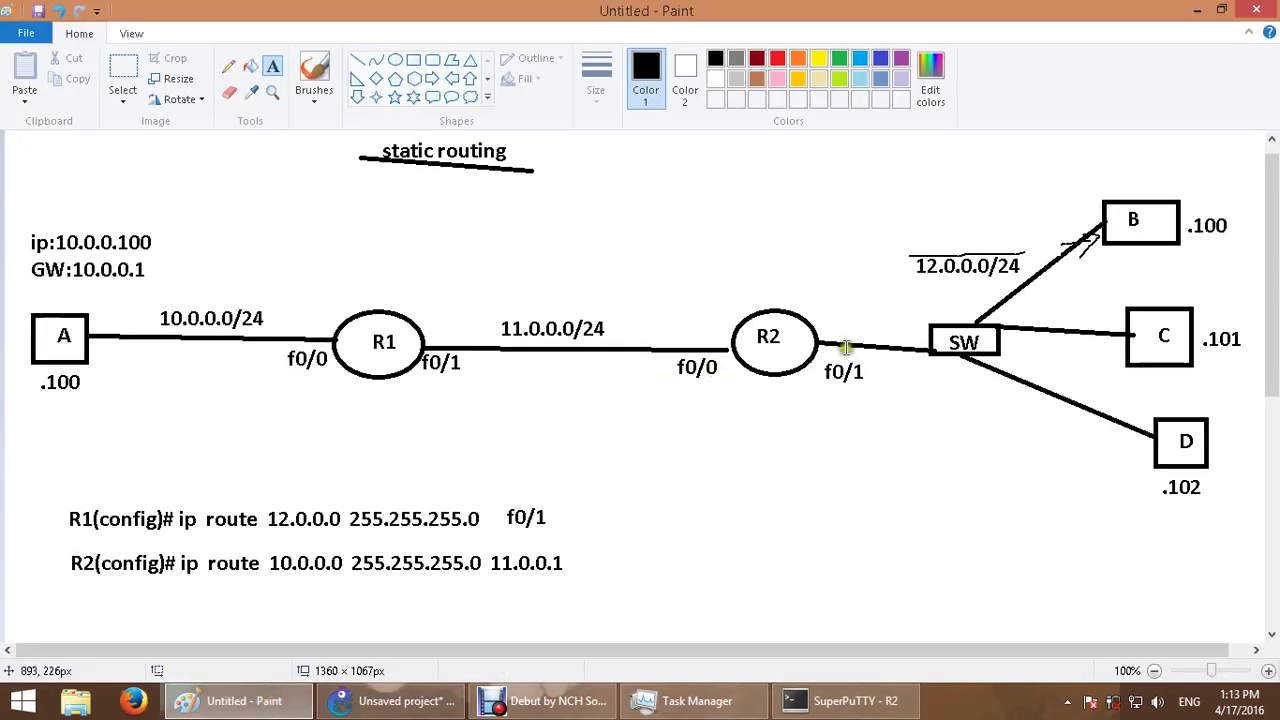
pyautogui.click(838, 701)
pyautogui.write('i')
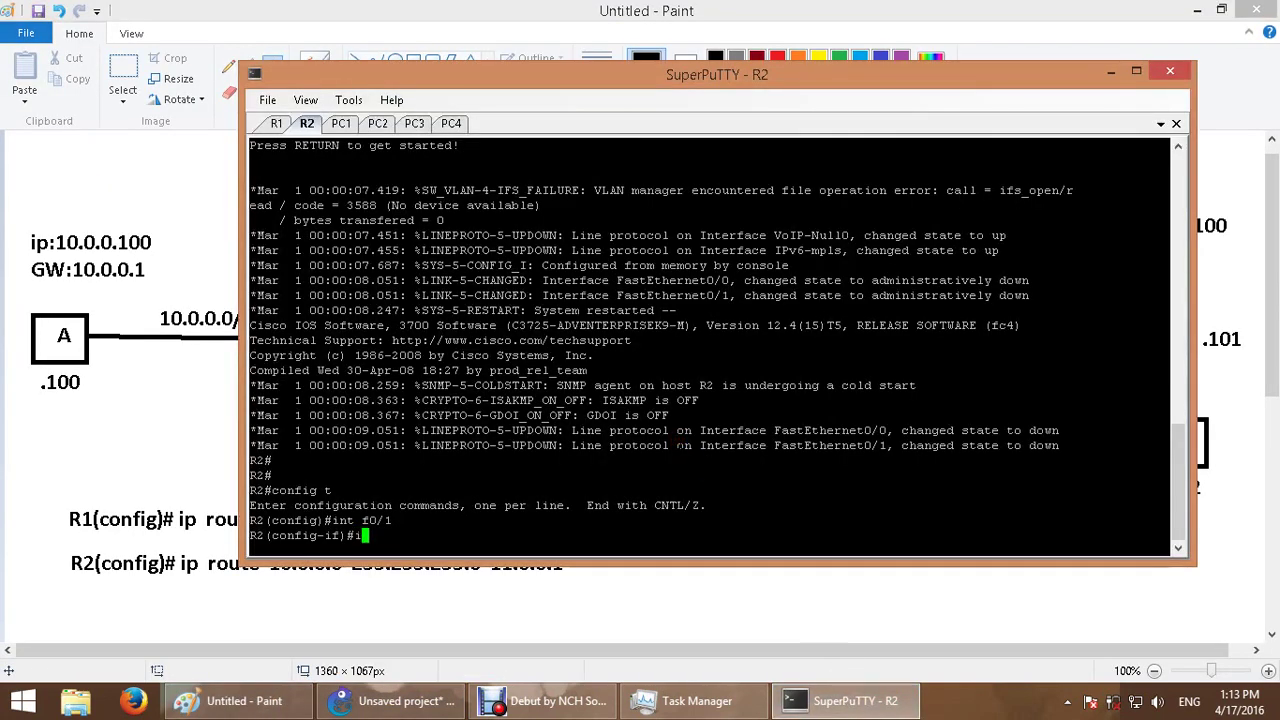
pyautogui.write('p add 12.0.0')
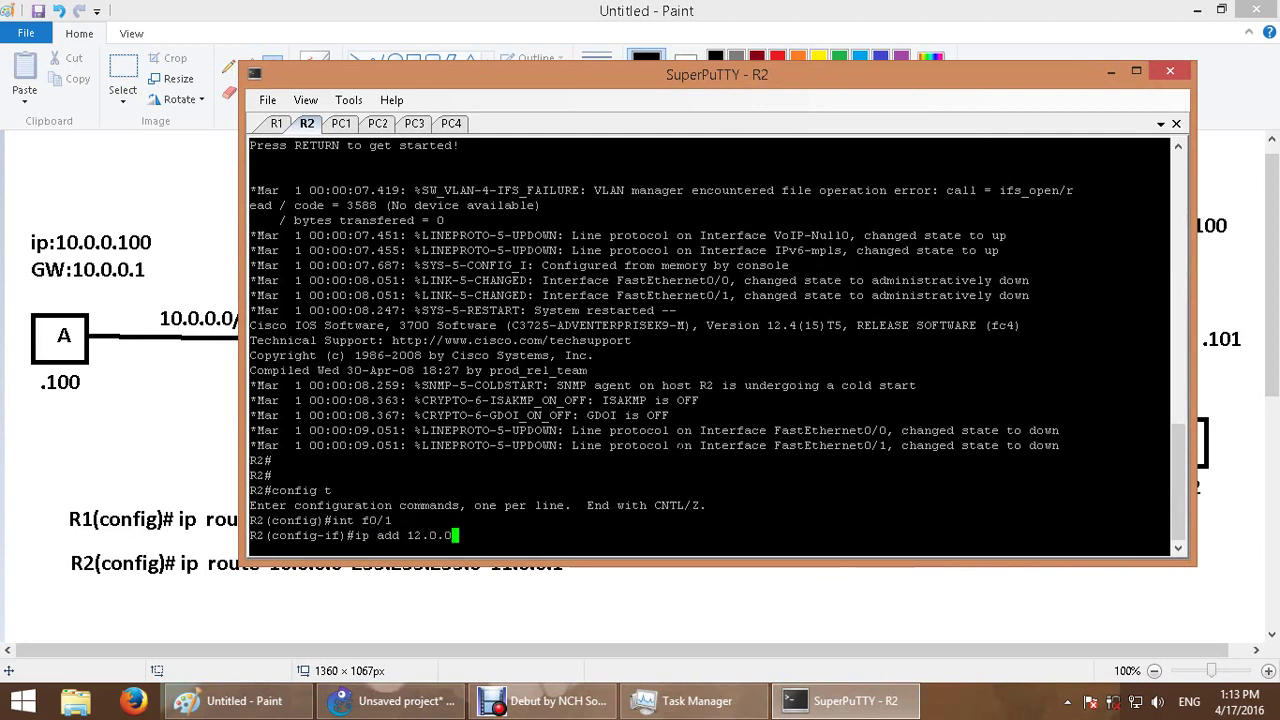
pyautogui.write('.2 255.2')
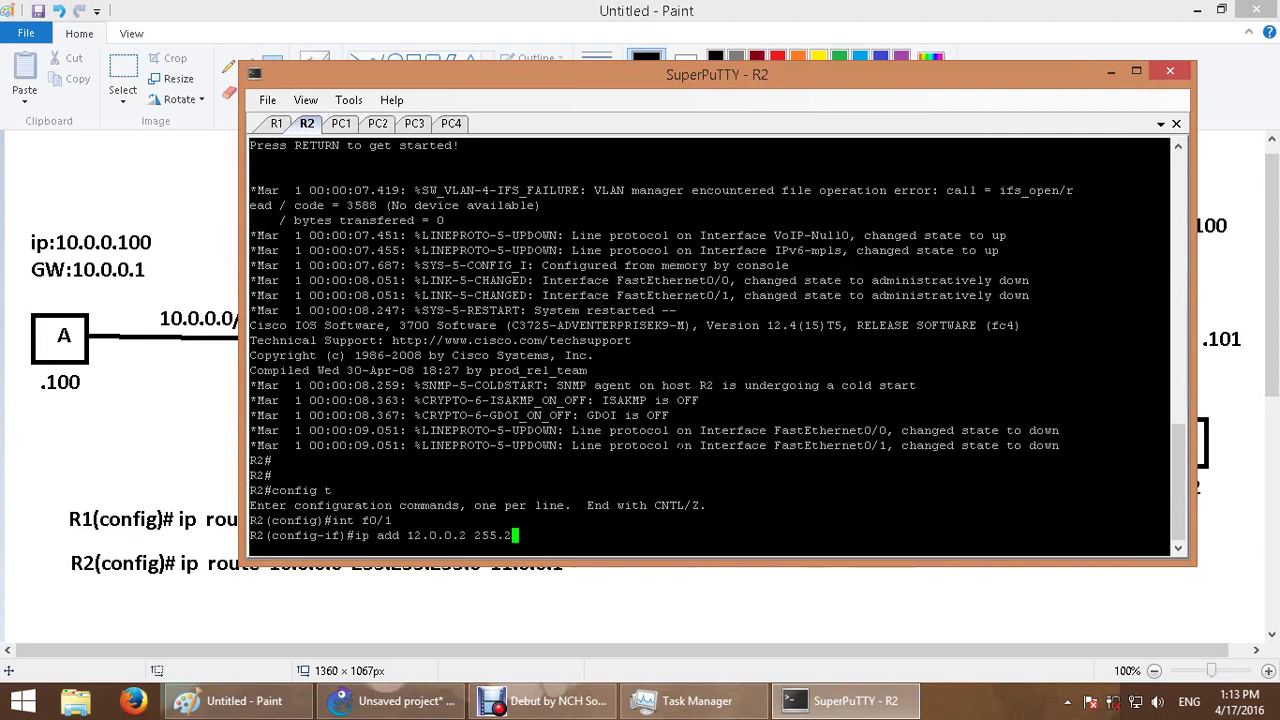
pyautogui.write('55.255.0')
pyautogui.press('Return')
pyautogui.write('no shut')
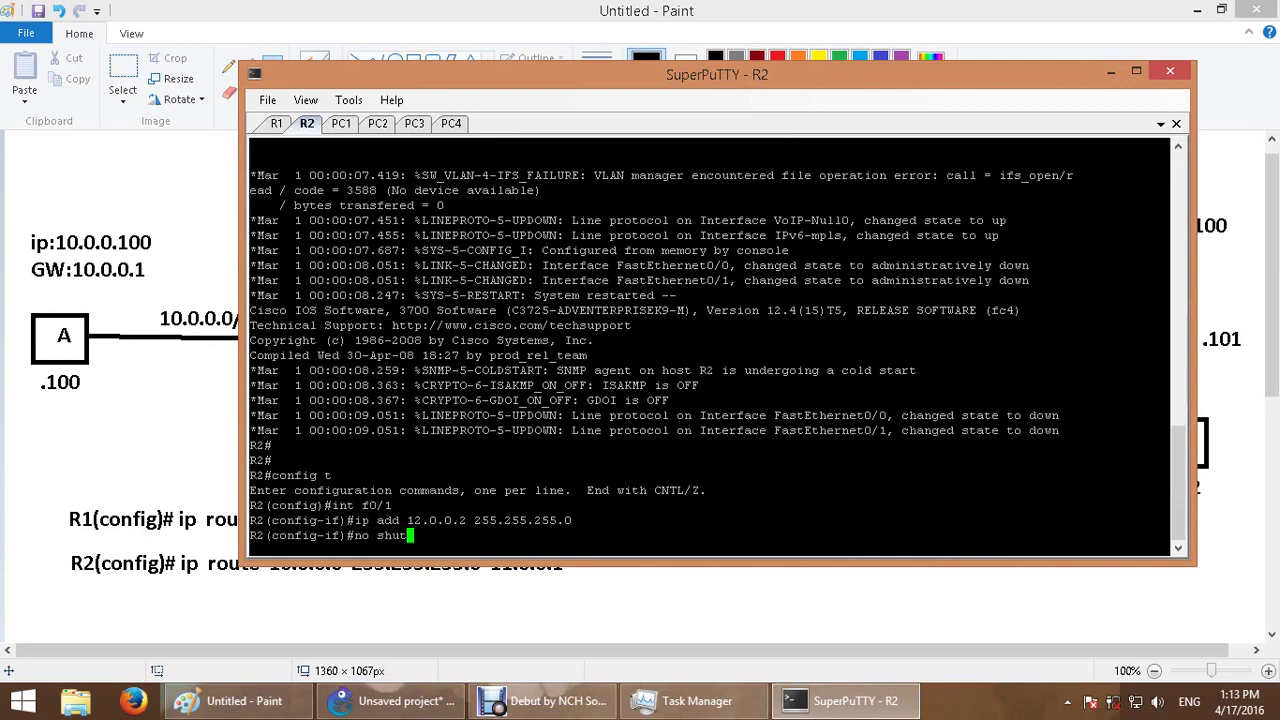
pyautogui.press('Return')
# - Assign 11.0.0.2 255.255.255.0 to R2's interface f0/0 and enable it with no shut
pyautogui.write('int ')
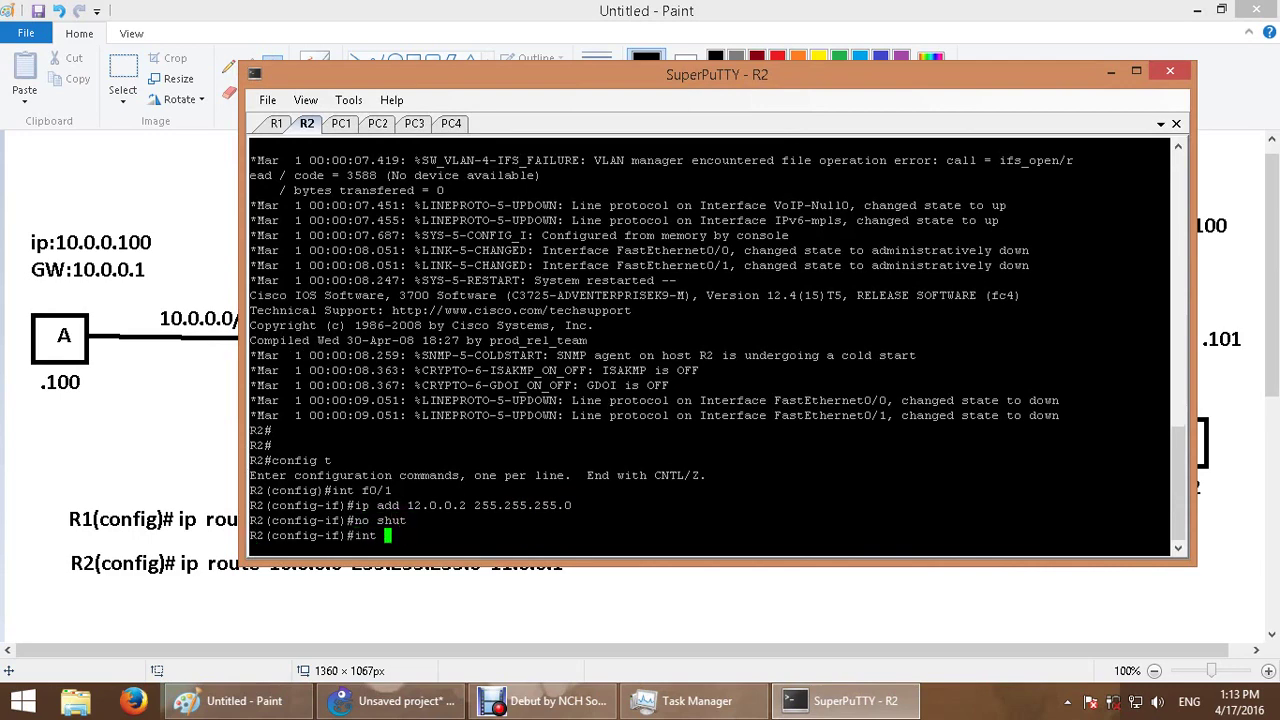
pyautogui.write('f0/1')
pyautogui.press('BackSpace')
pyautogui.write('0')
pyautogui.press('Return')
pyautogui.write('ip add 1')
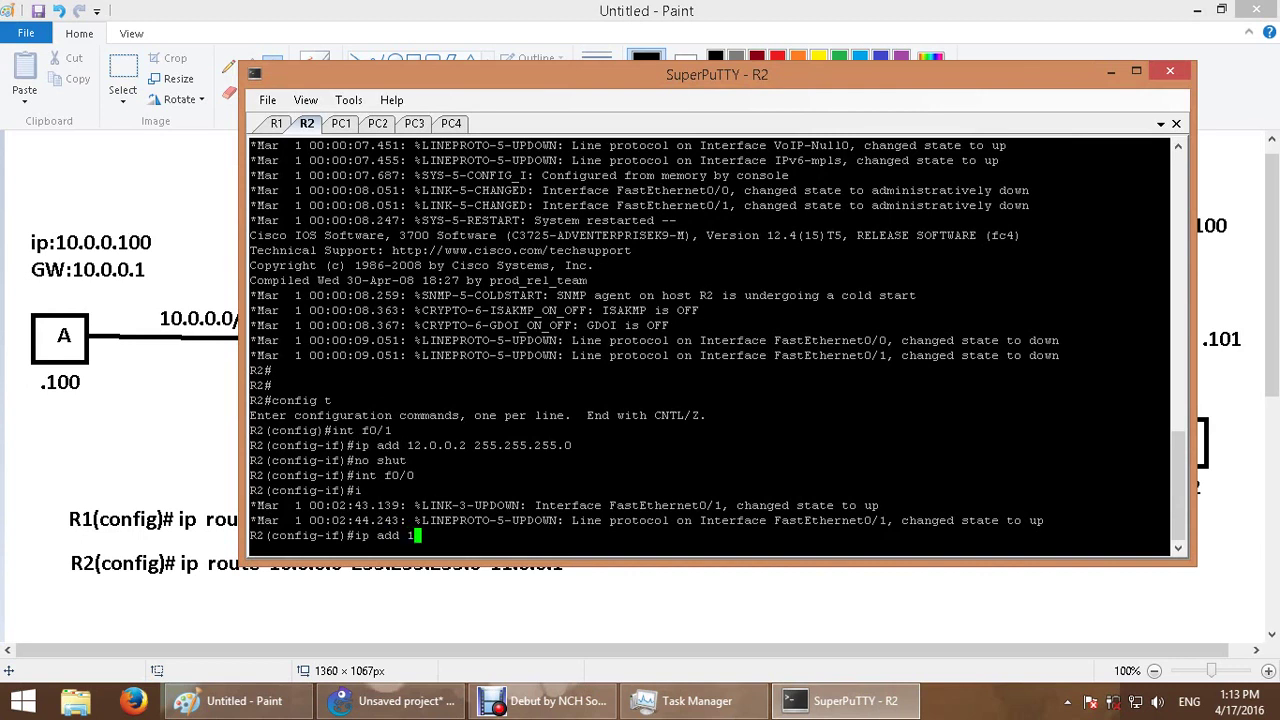
pyautogui.write('1.0.0.2 255.255.255.0')
pyautogui.press('Return')
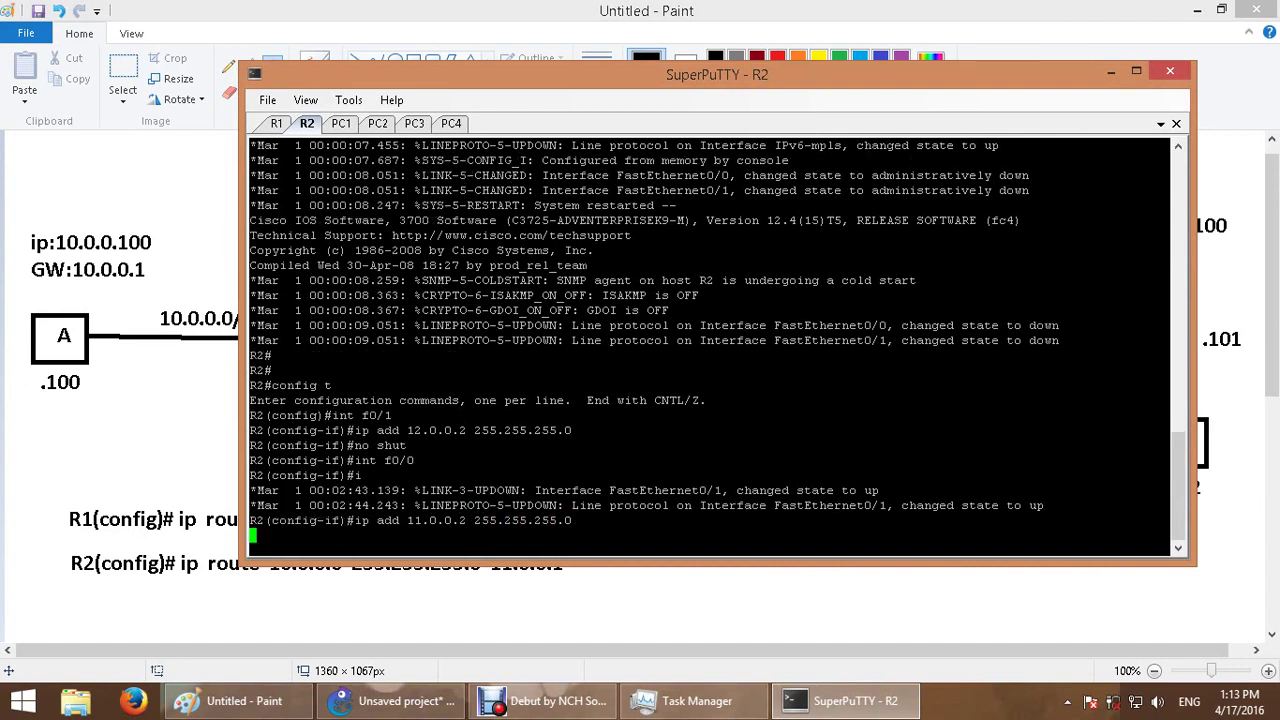
pyautogui.write('no shut')
pyautogui.press('Return')
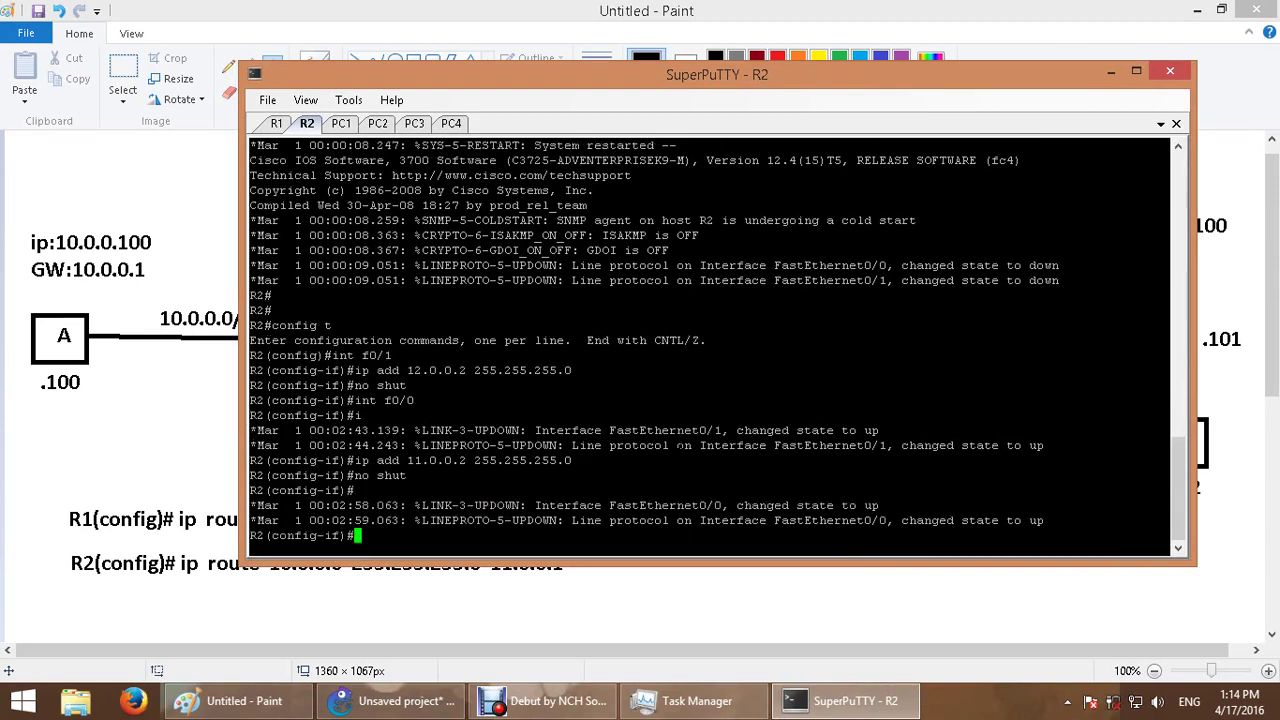
# - Leave configuration mode in R1's console with end and bring up a clean privileged prompt
pyautogui.click(276, 123)
pyautogui.write('end')
pyautogui.press('Return')
pyautogui.press('Return')
pyautogui.press('Return')
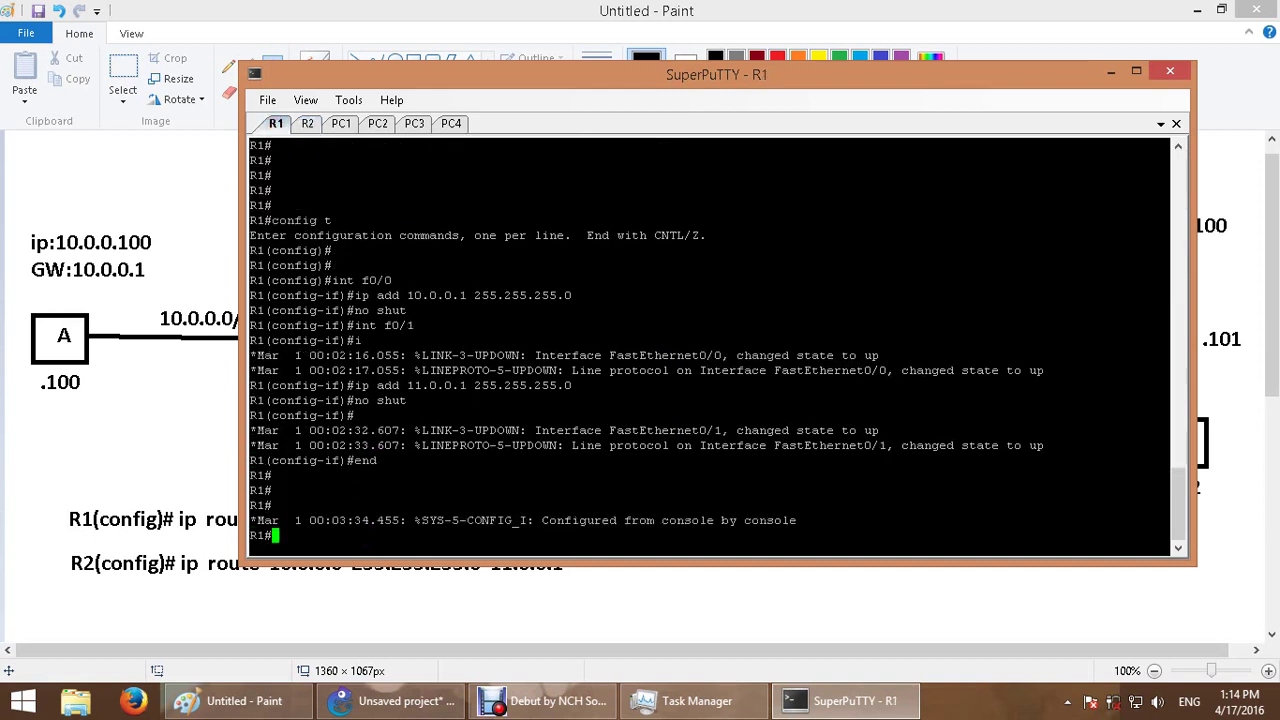
pyautogui.press('Return')
pyautogui.press('Return')
# - Display R1's routing table with show ip route and examine the connected networks, their code and their exit interfaces
pyautogui.write('show ')
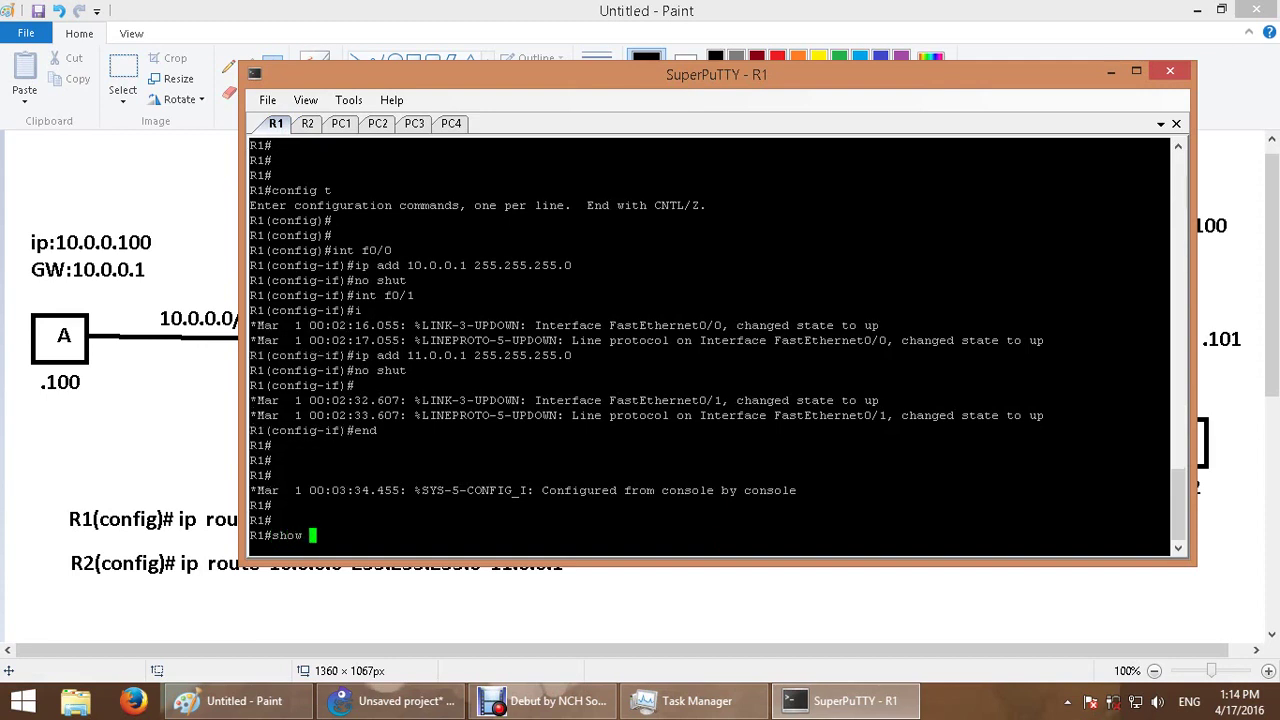
pyautogui.write('ip route')
pyautogui.press('Return')
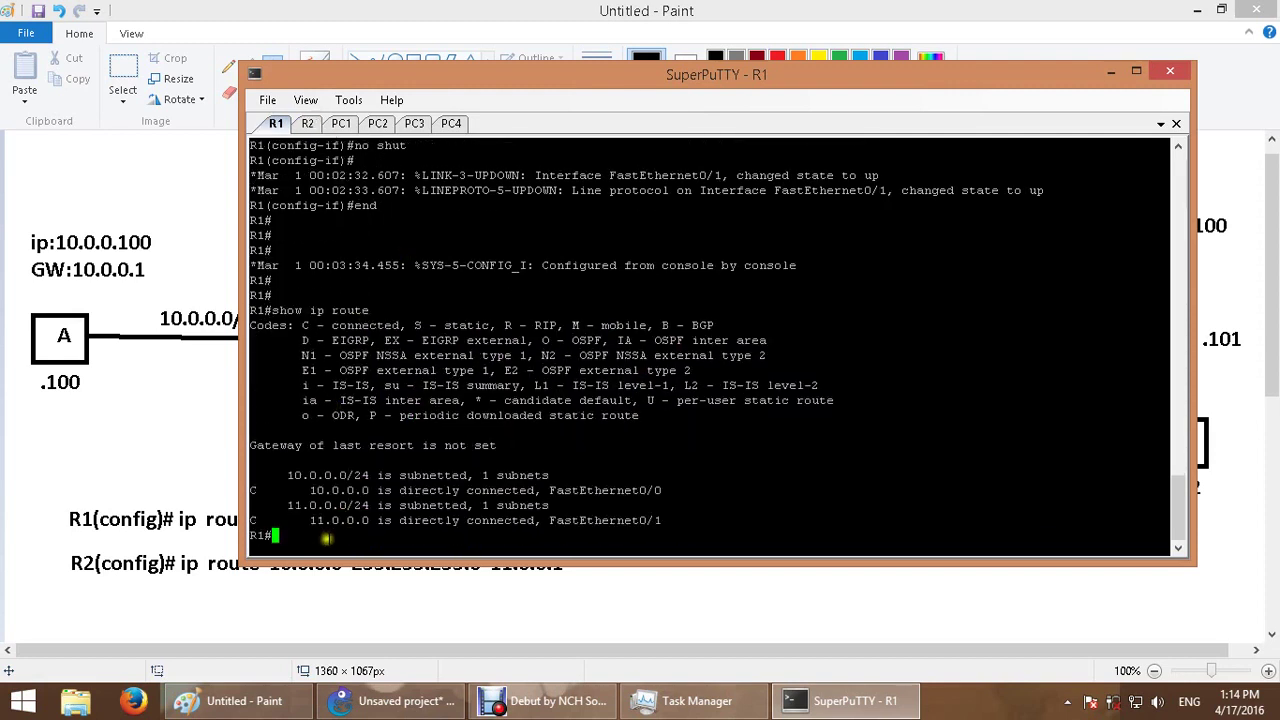
pyautogui.moveTo(309, 490); pyautogui.dragTo(368, 491)
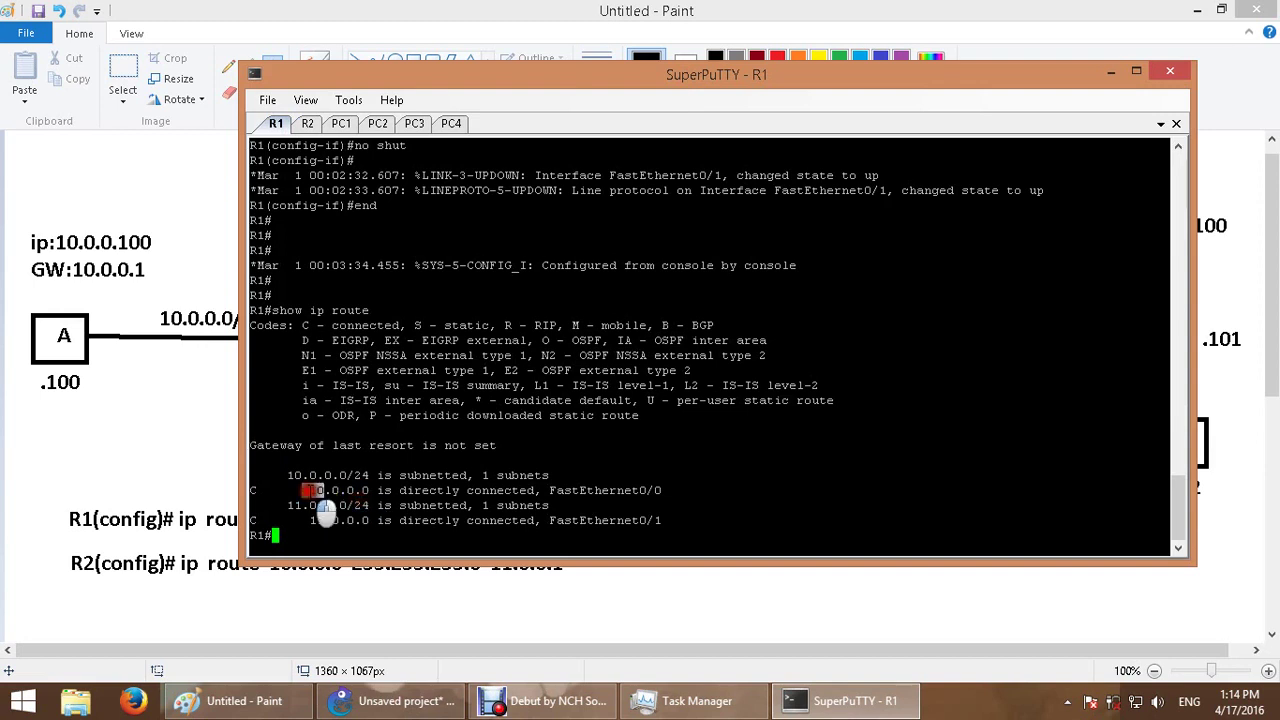
pyautogui.moveTo(302, 490); pyautogui.dragTo(373, 491)
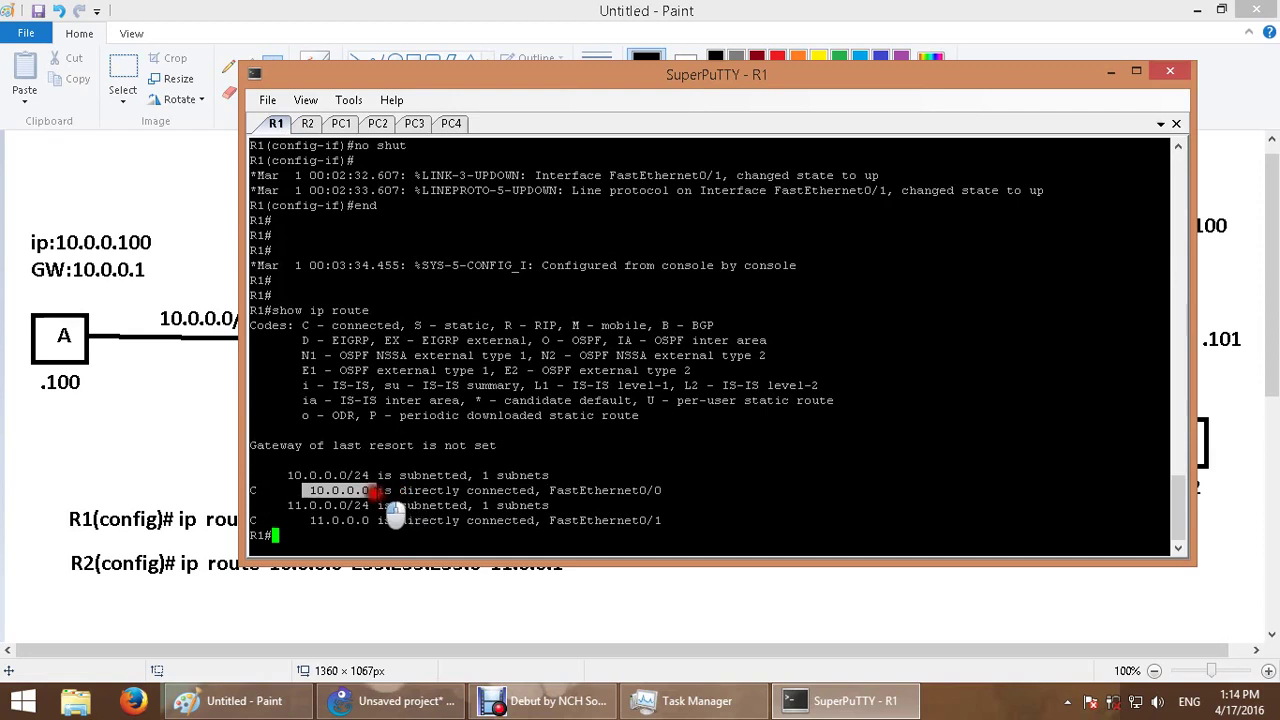
pyautogui.moveTo(309, 520); pyautogui.dragTo(372, 520)
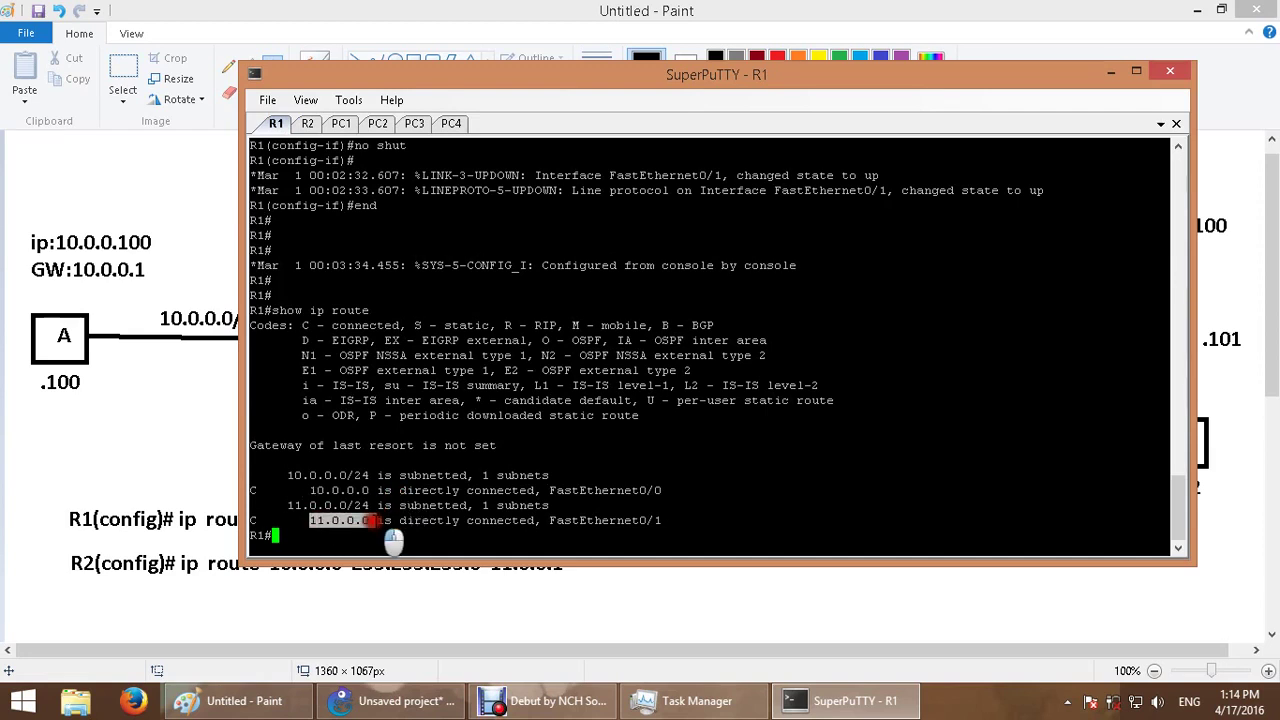
pyautogui.click(252, 490)
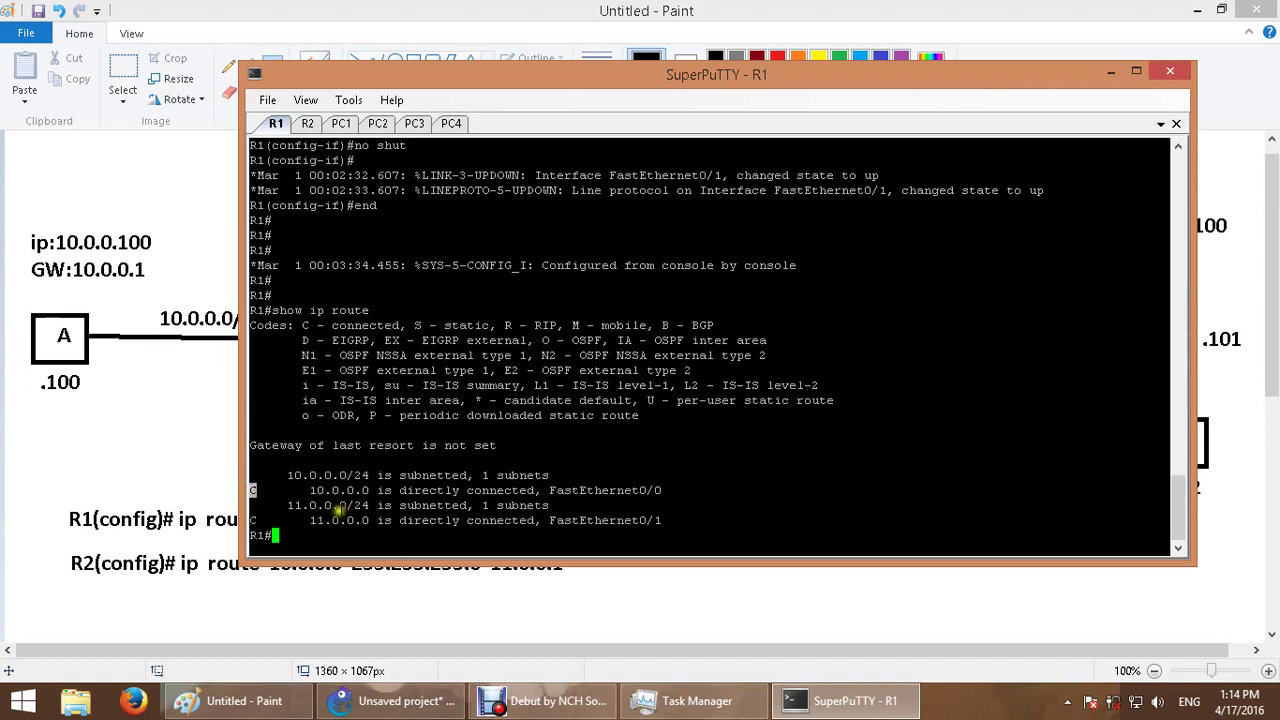
pyautogui.moveTo(300, 325); pyautogui.dragTo(395, 326)
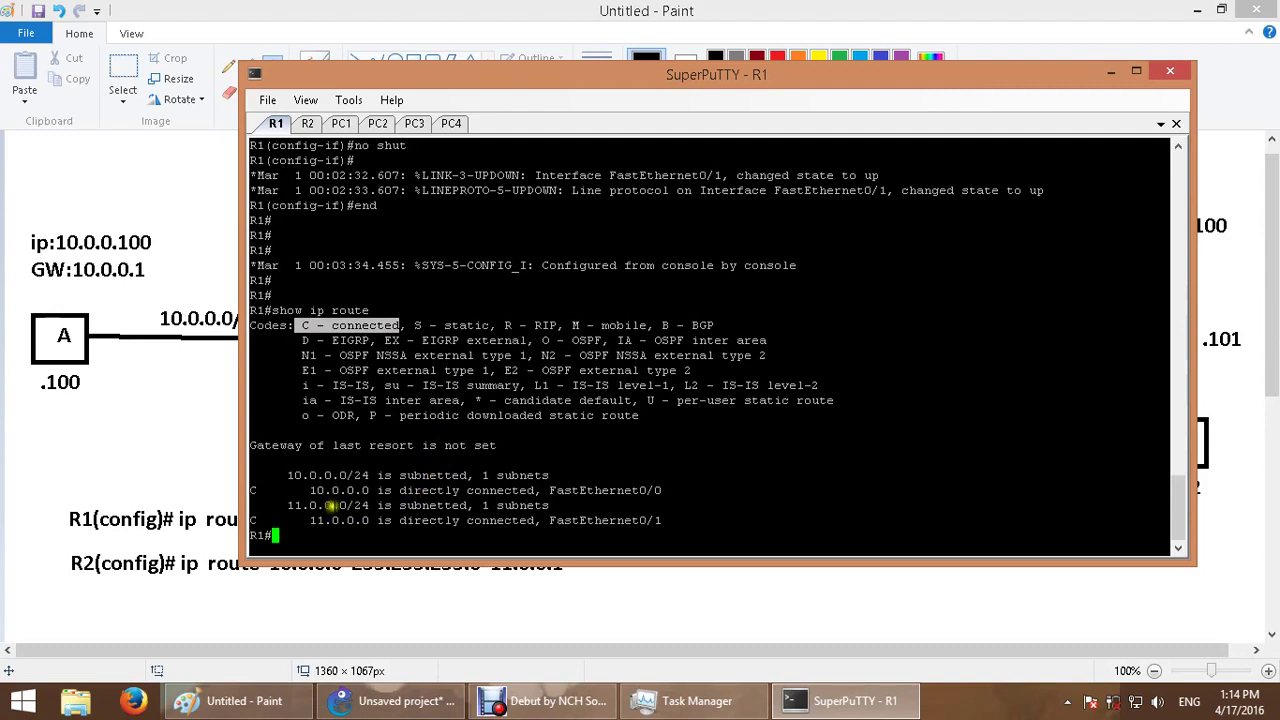
pyautogui.moveTo(378, 490); pyautogui.dragTo(660, 490)
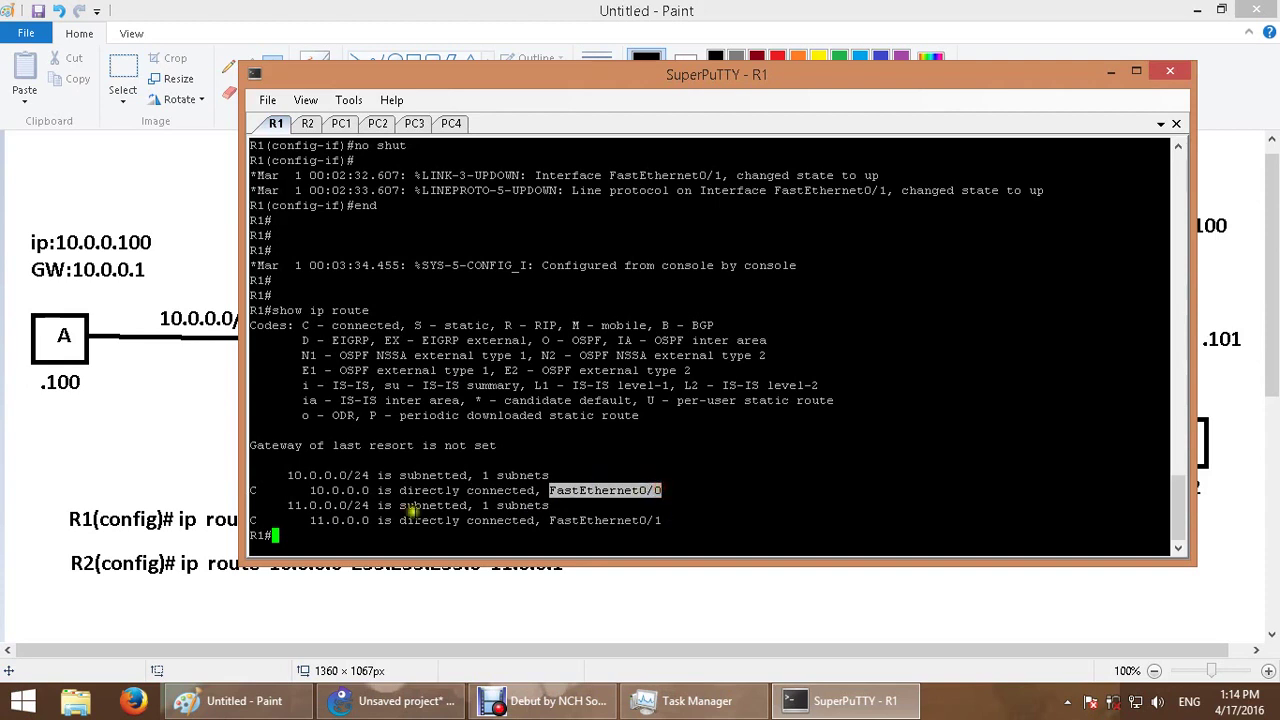
pyautogui.moveTo(310, 520); pyautogui.dragTo(369, 521)
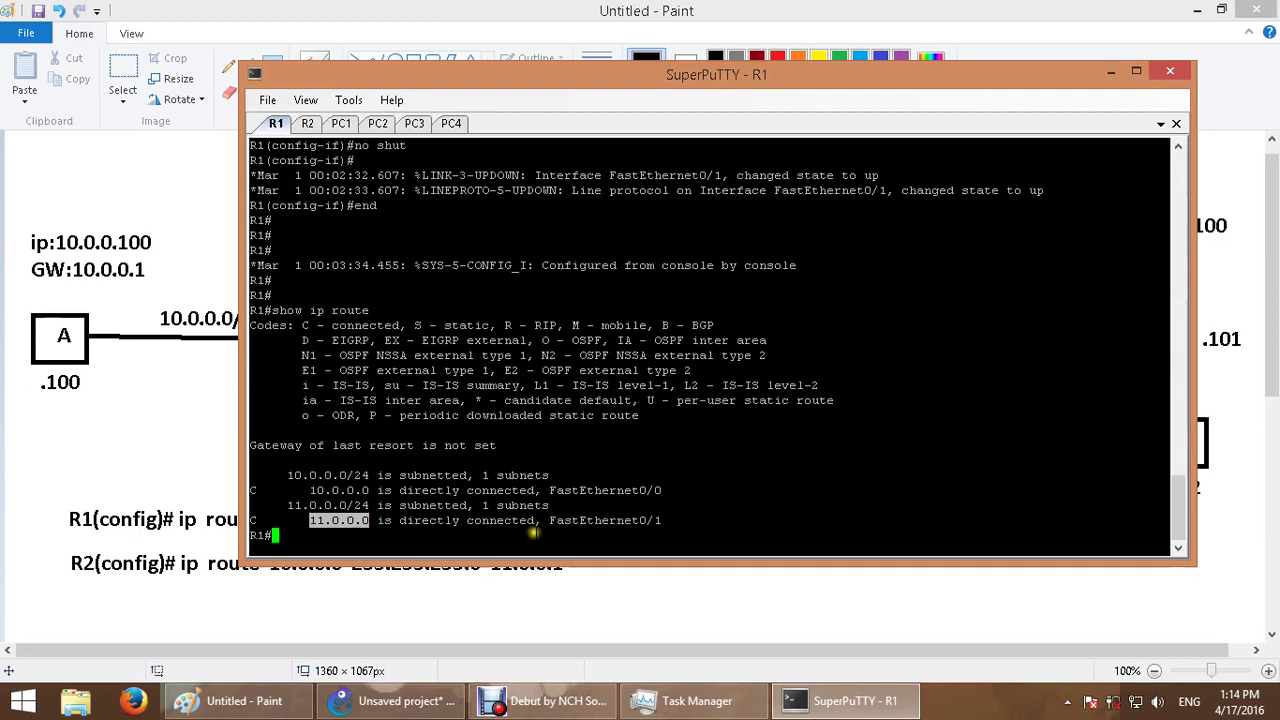
pyautogui.moveTo(545, 522); pyautogui.dragTo(655, 518)
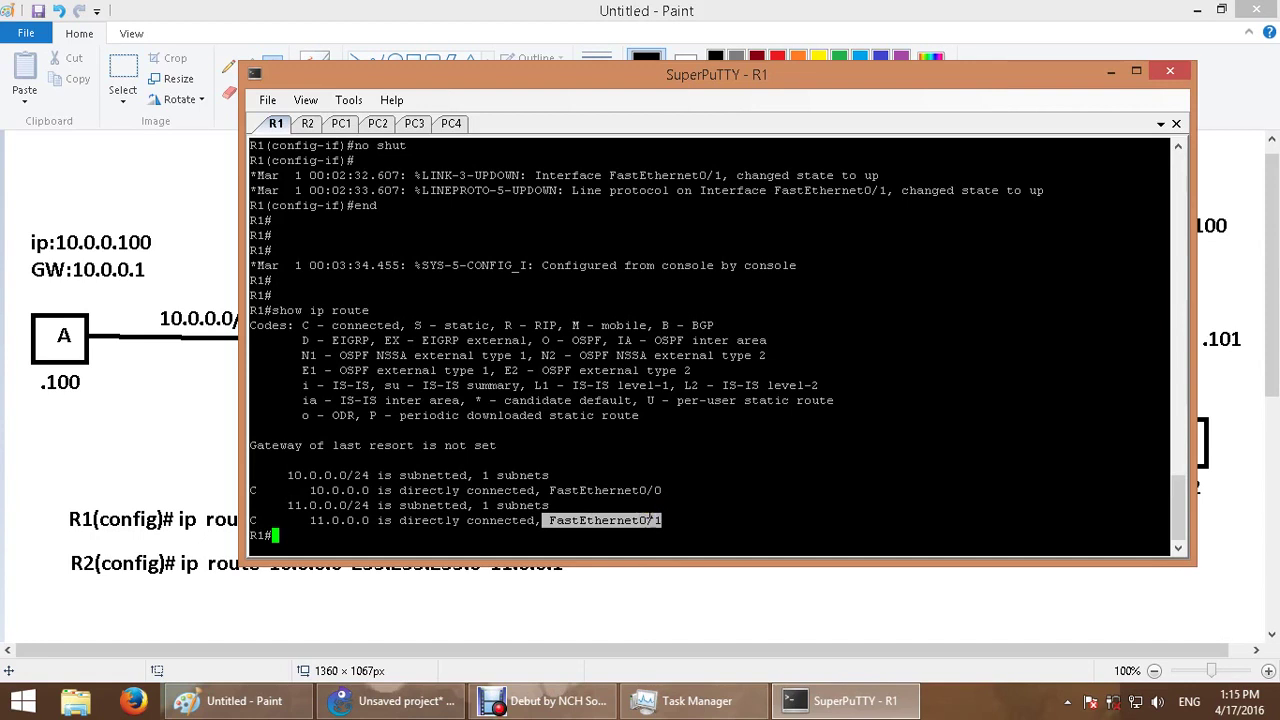
# - Run show version on R1, examine the IOS release number and quit the paged output
pyautogui.write('show version')
pyautogui.press('Return')
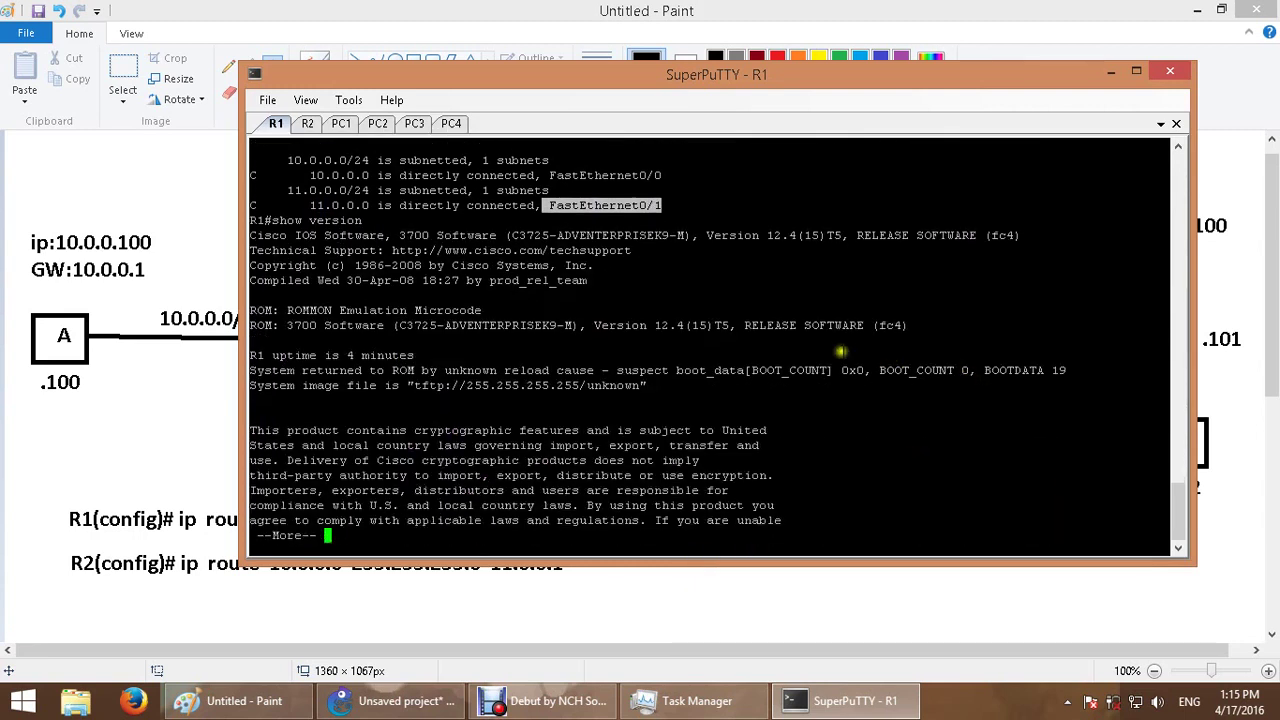
pyautogui.moveTo(767, 236); pyautogui.dragTo(797, 238)
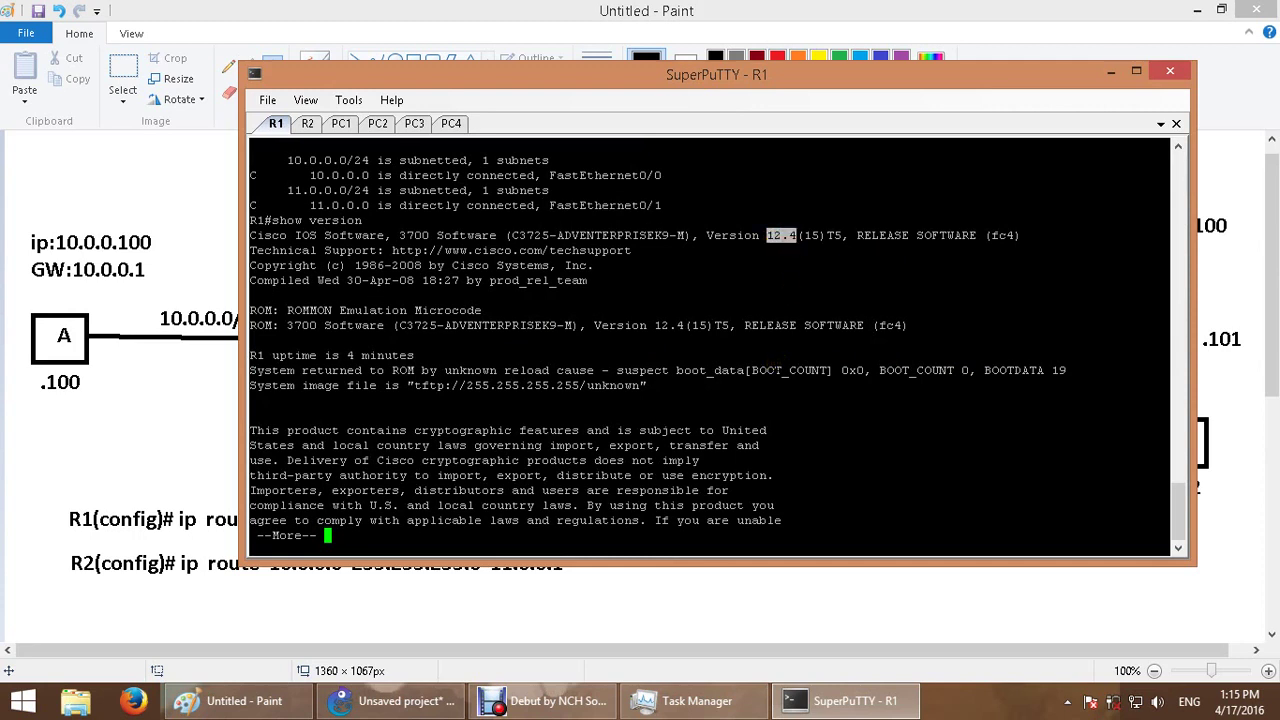
pyautogui.moveTo(282, 162); pyautogui.dragTo(667, 205)
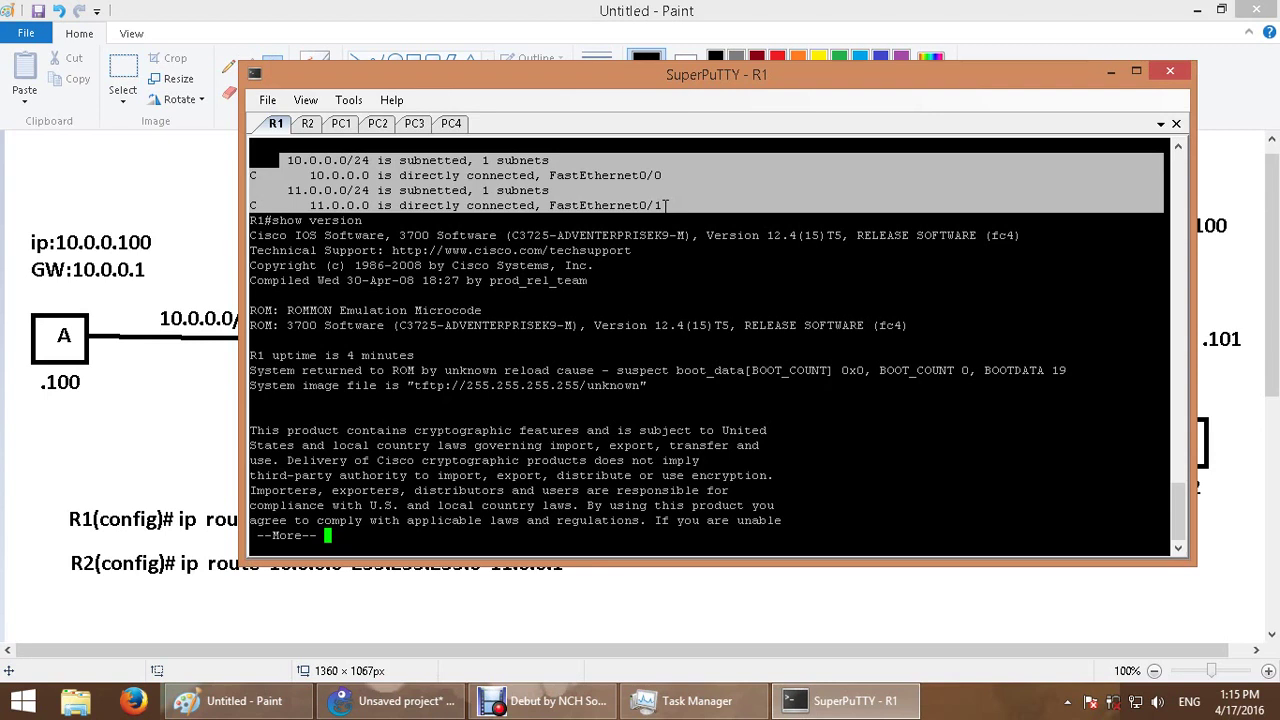
pyautogui.press('q')
pyautogui.press('Return')
pyautogui.press('Return')
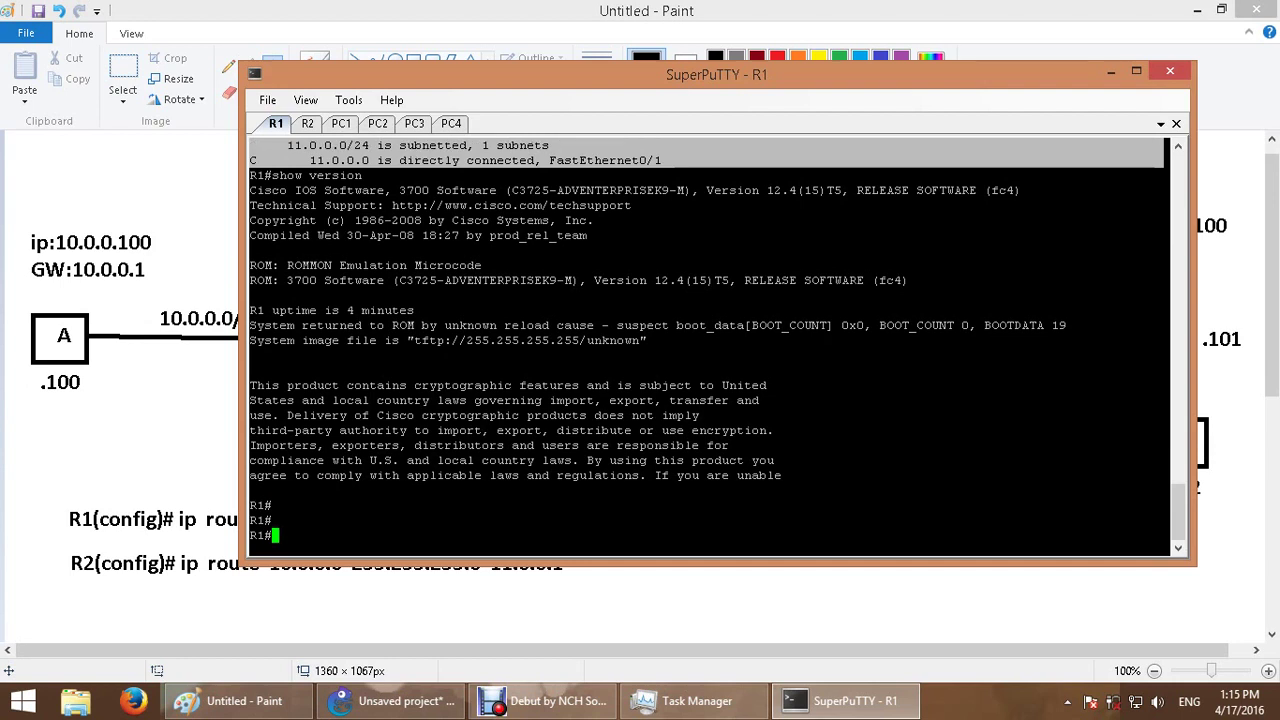
# - Run show ip route on R1 again and re-examine the entry for the network on FastEthernet0/0
pyautogui.press('Up')
pyautogui.press('BackSpace')
pyautogui.press('BackSpace')
pyautogui.press('BackSpace')
pyautogui.press('BackSpace')
pyautogui.press('BackSpace')
pyautogui.press('BackSpace')
pyautogui.press('BackSpace')
pyautogui.write('ip route')
pyautogui.press('Return')
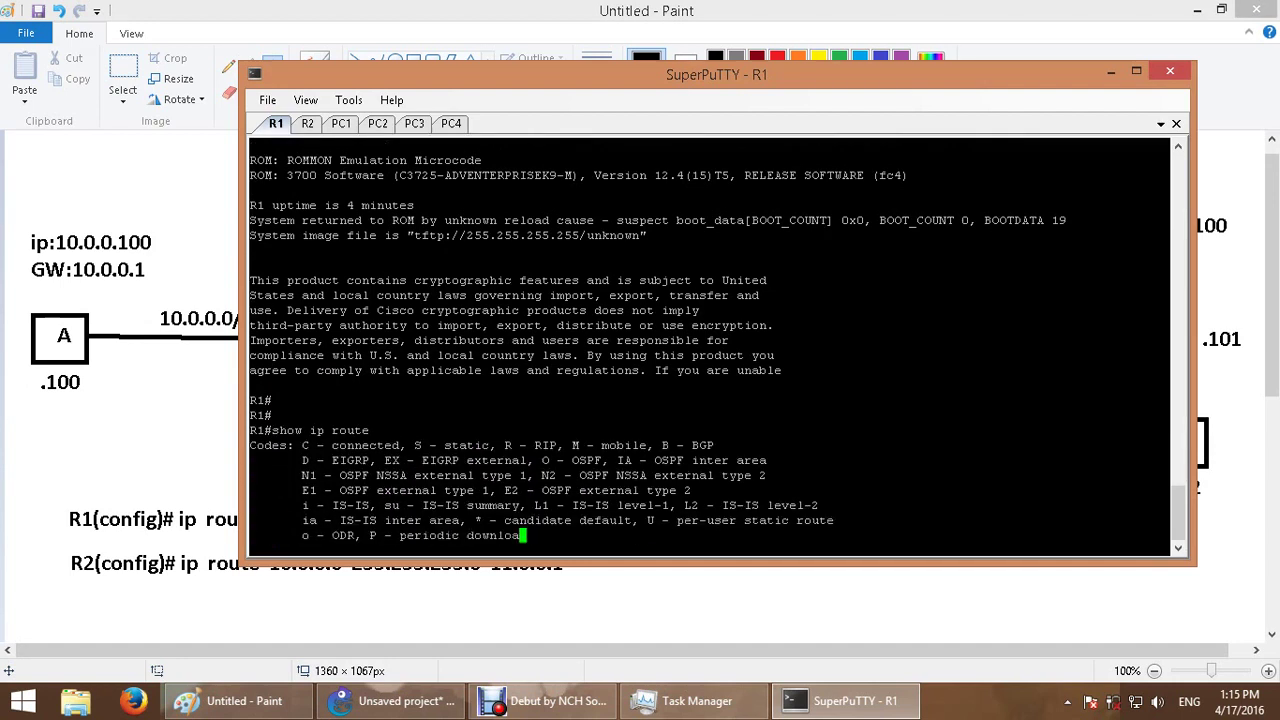
pyautogui.moveTo(310, 490); pyautogui.dragTo(376, 490)
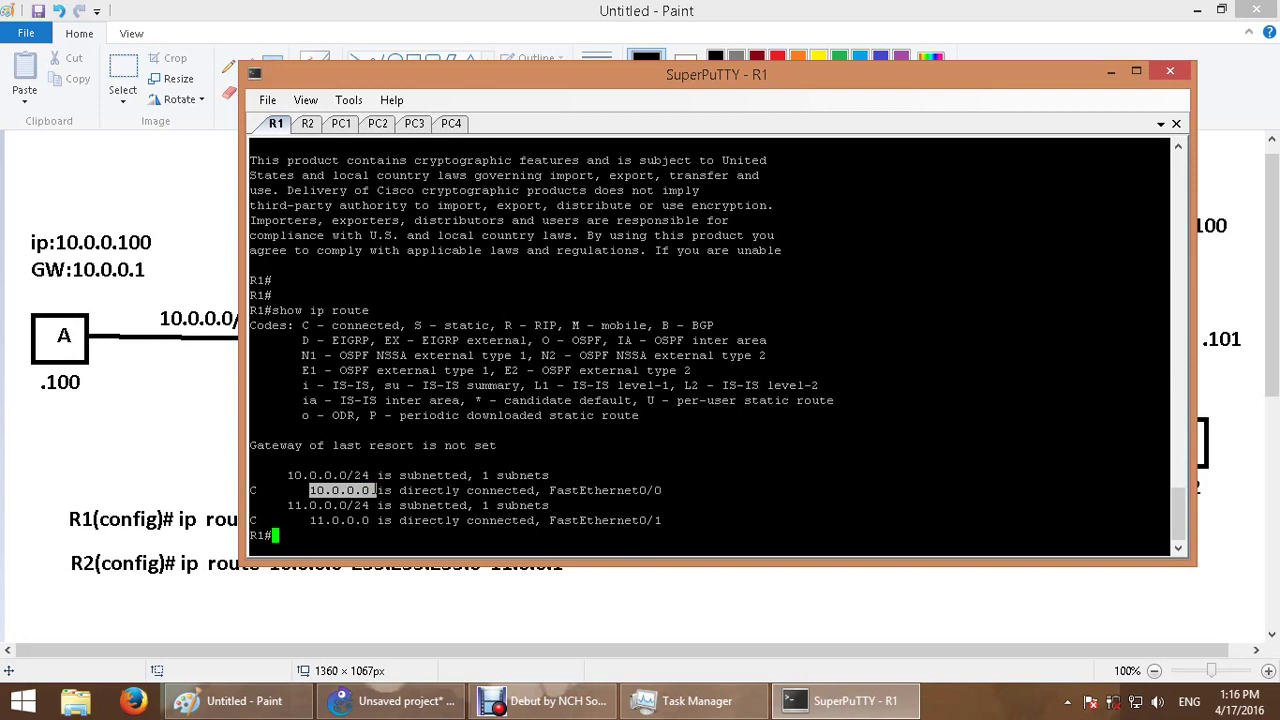
pyautogui.press('Return')
pyautogui.press('Return')
pyautogui.press('Return')
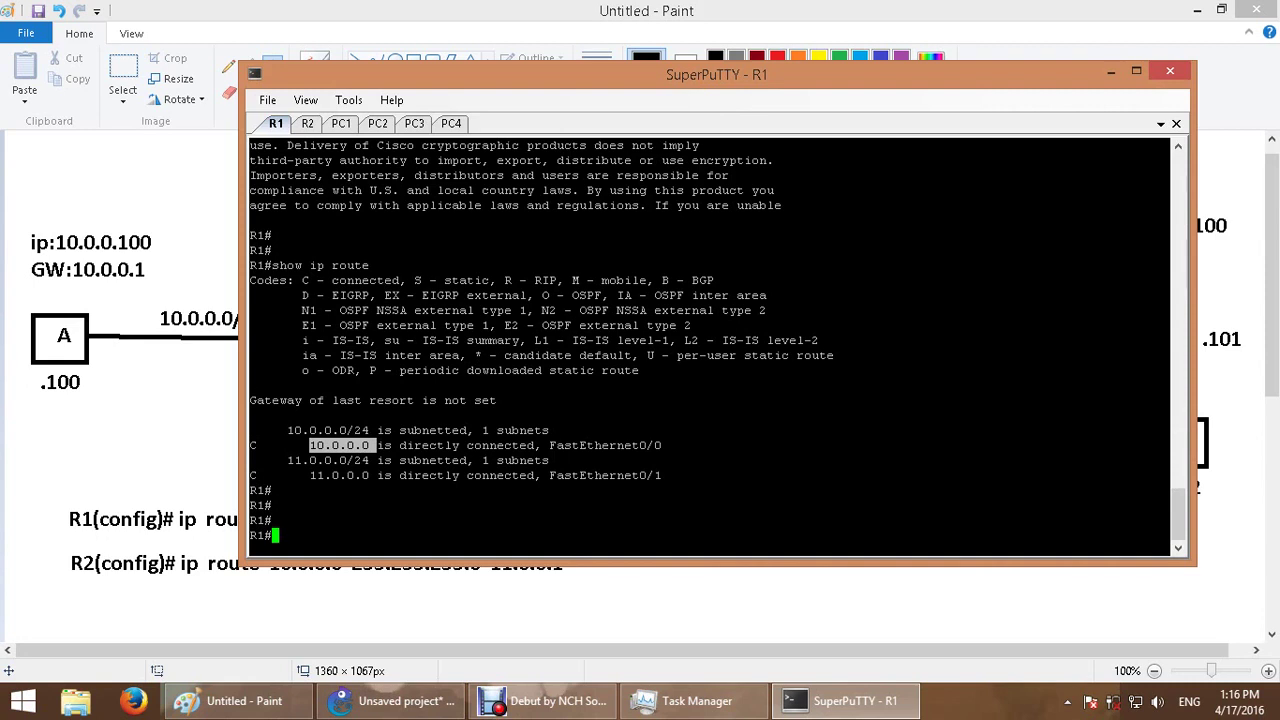
pyautogui.press('Return')
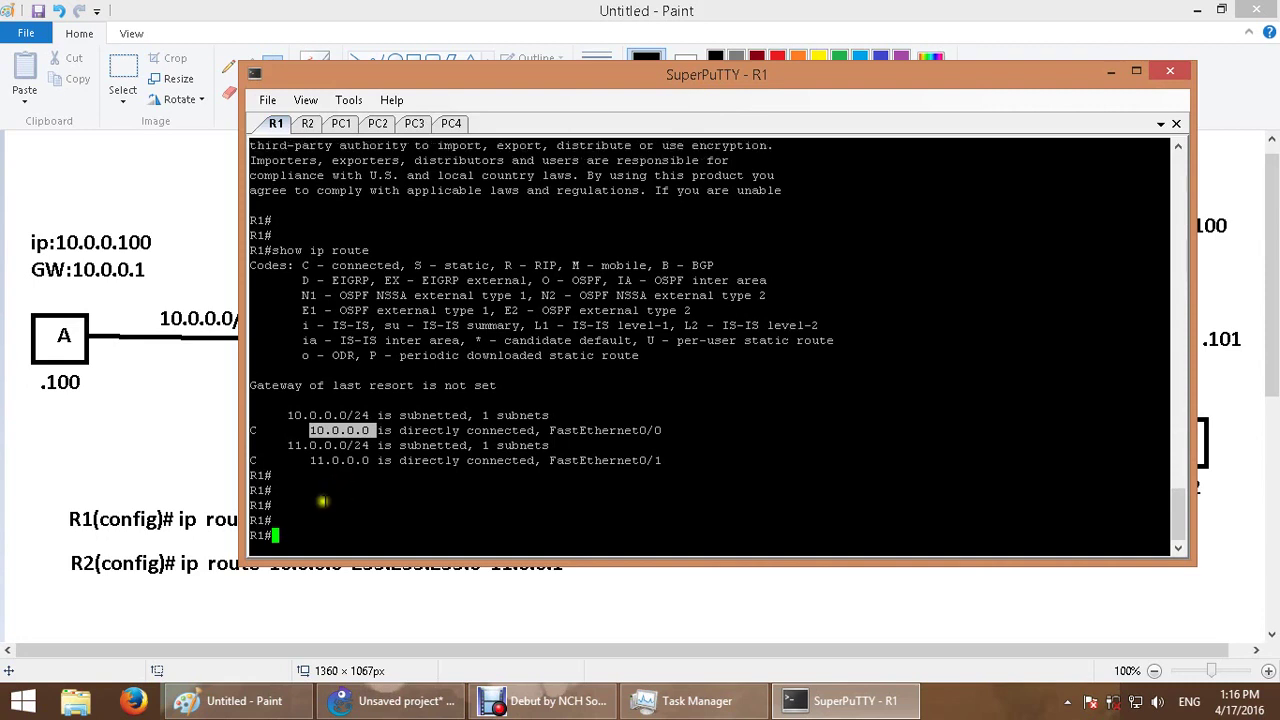
# - Ping 12.0.0.100 from PC1's console and examine the replies and the address they come from
pyautogui.click(341, 123)
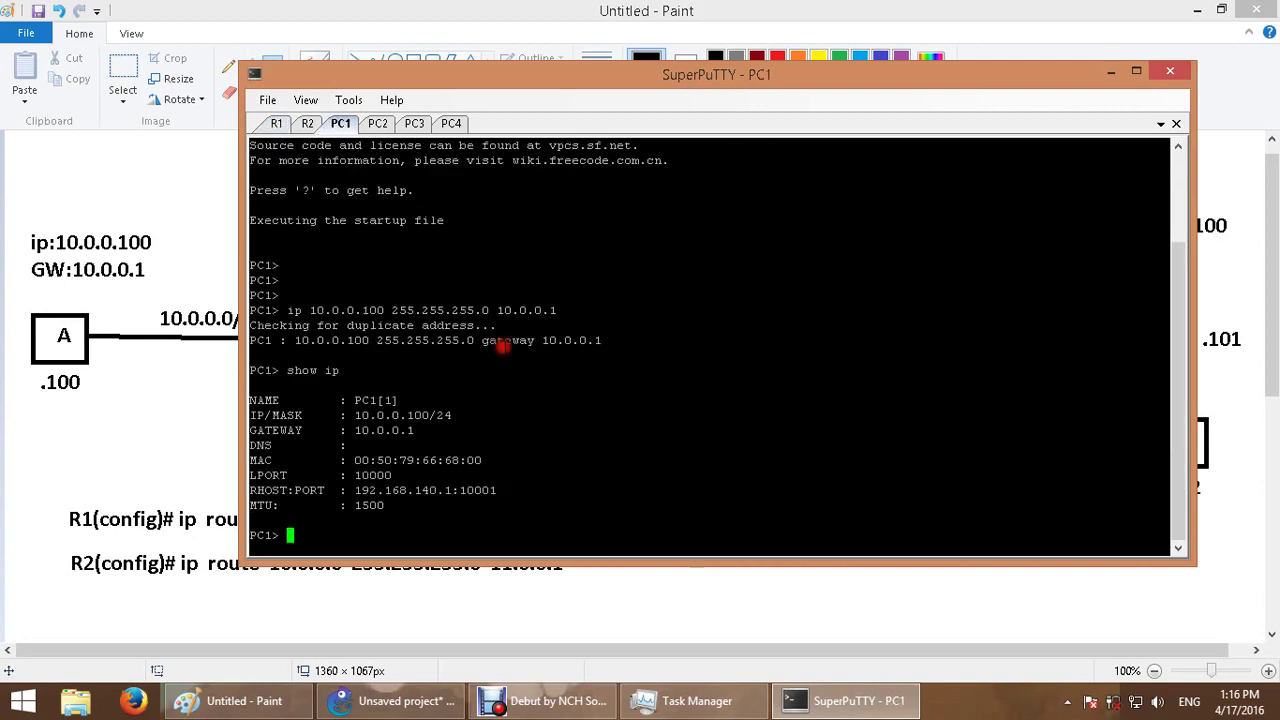
pyautogui.write('ping 12.0.0.100')
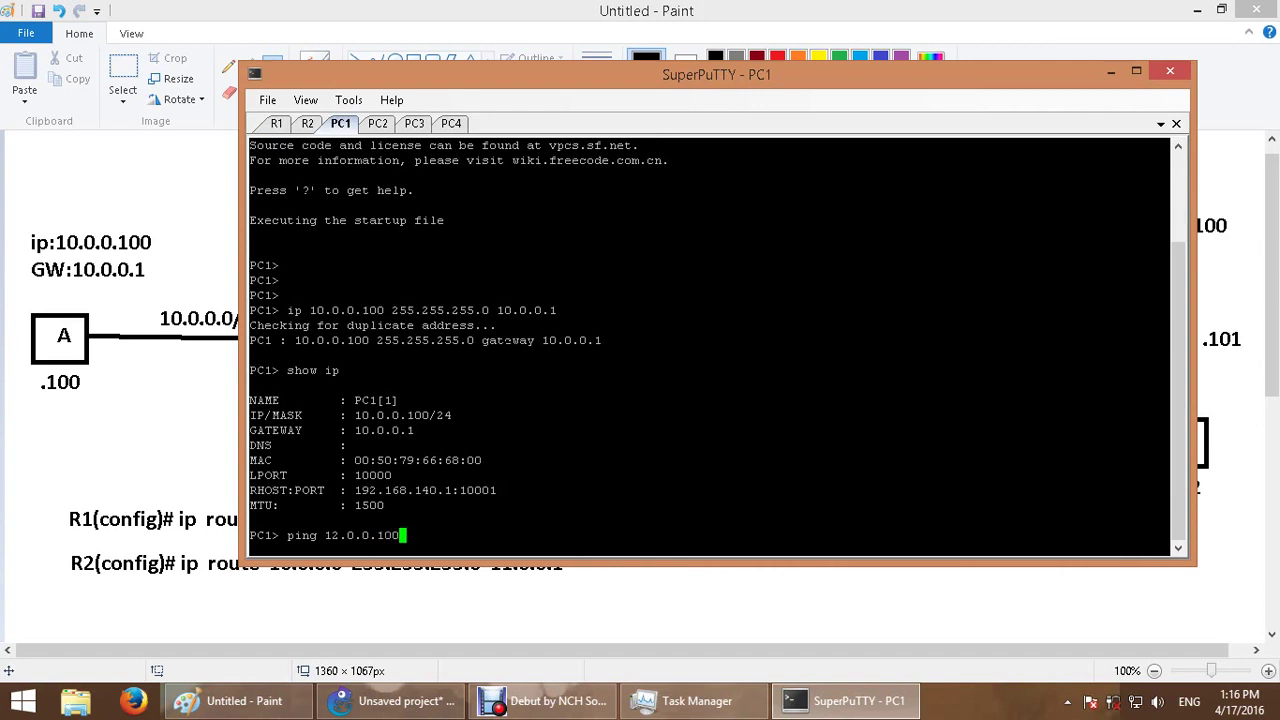
pyautogui.press('Return')
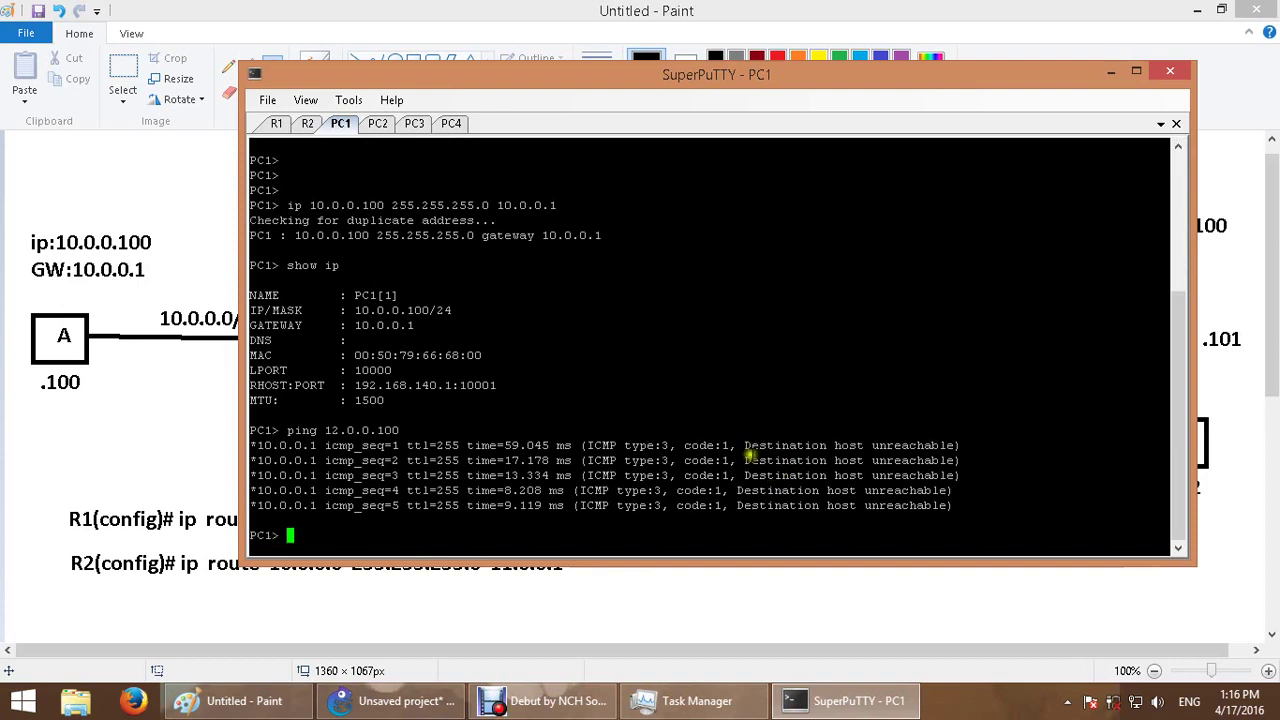
pyautogui.moveTo(745, 447); pyautogui.dragTo(955, 445)
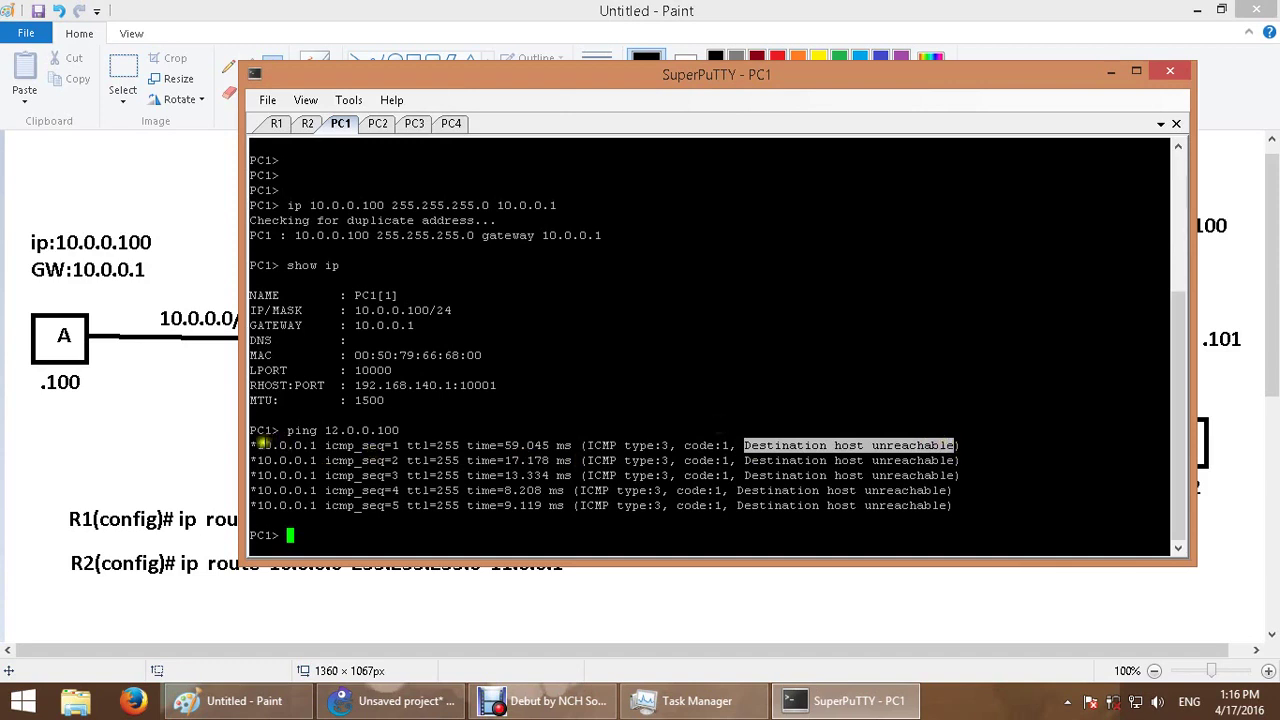
pyautogui.moveTo(254, 445); pyautogui.dragTo(316, 445)
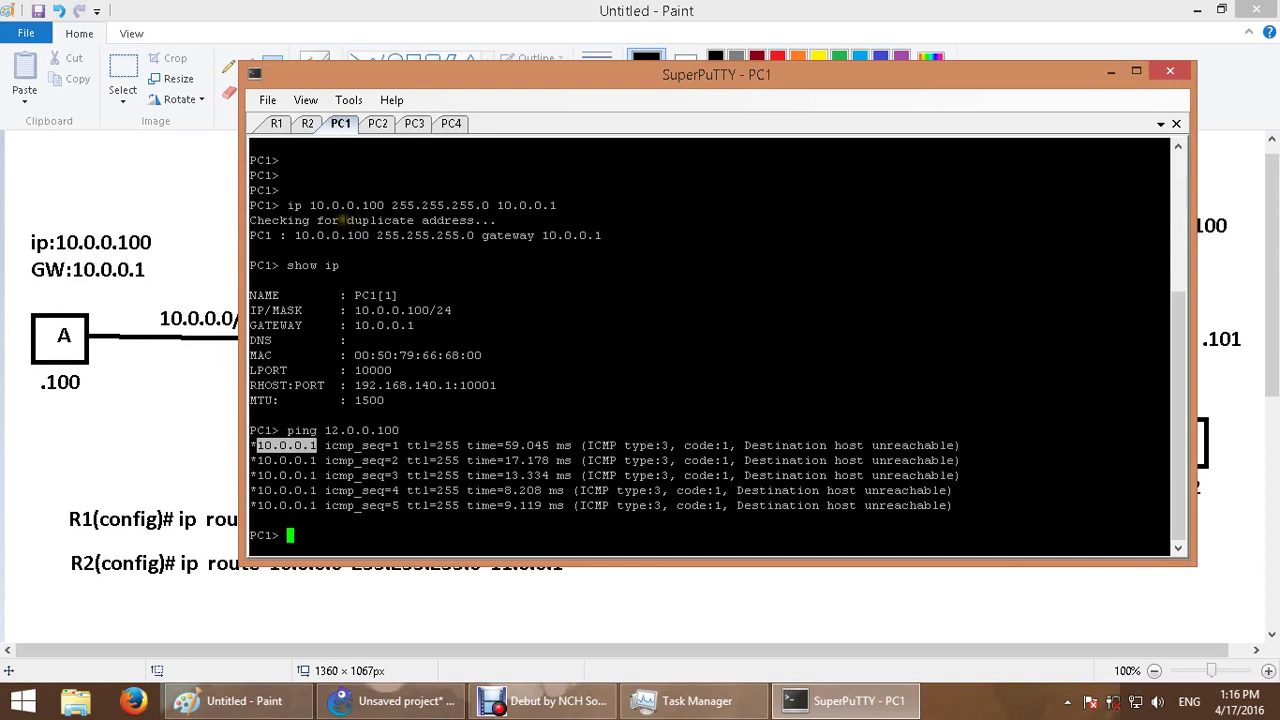
# - Return to R1's console and enter global configuration mode with config t
pyautogui.click(276, 123)
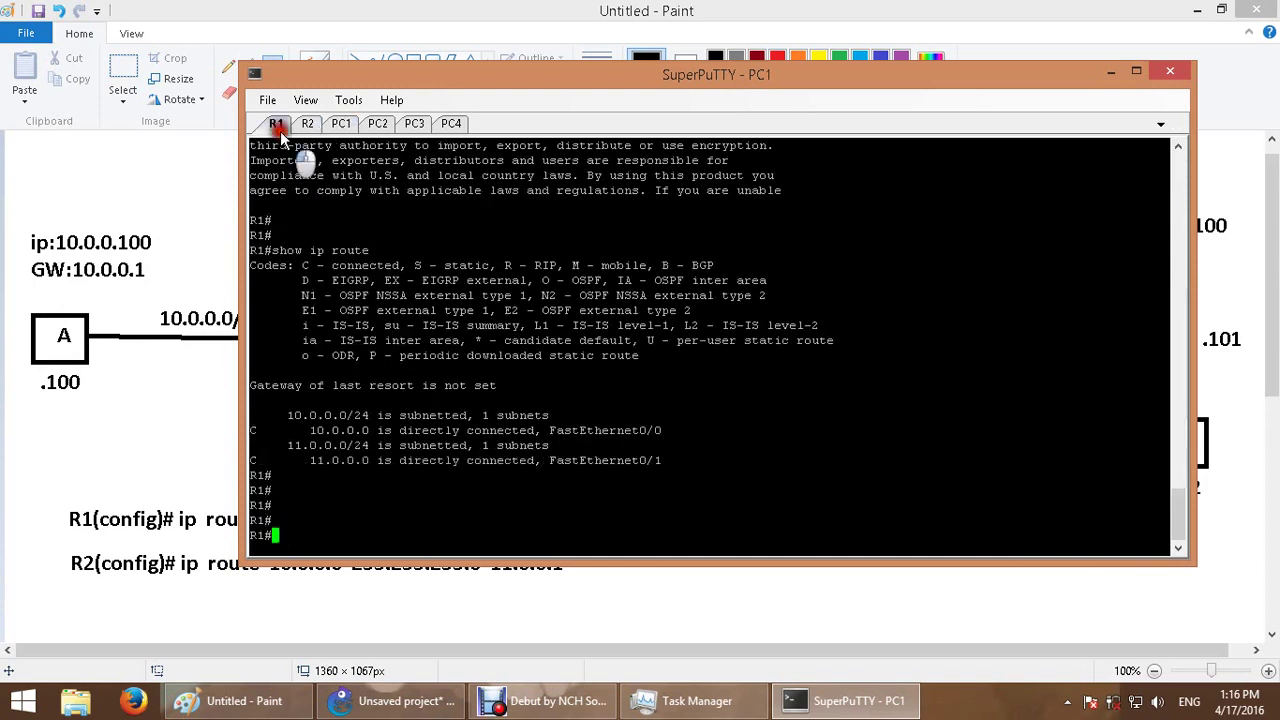
pyautogui.press('Return')
pyautogui.press('Return')
pyautogui.press('Return')
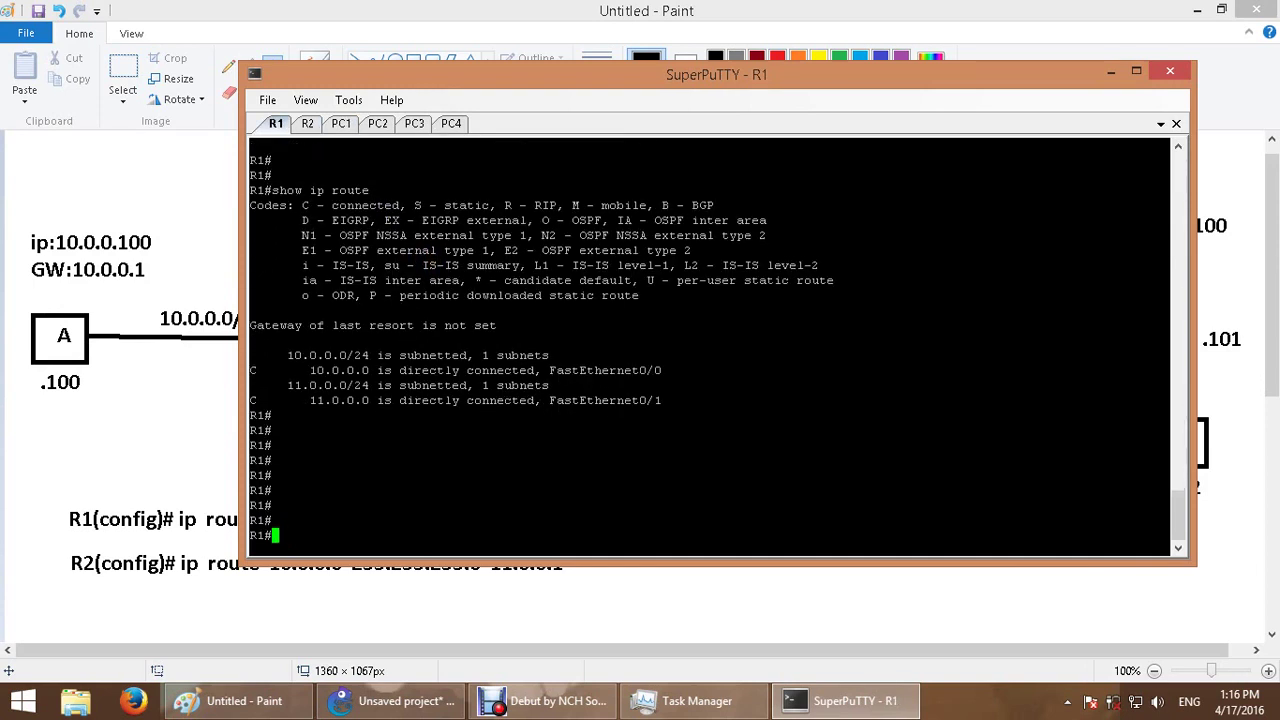
pyautogui.write('config t')
pyautogui.press('Return')
pyautogui.press('Return')
pyautogui.press('Return')
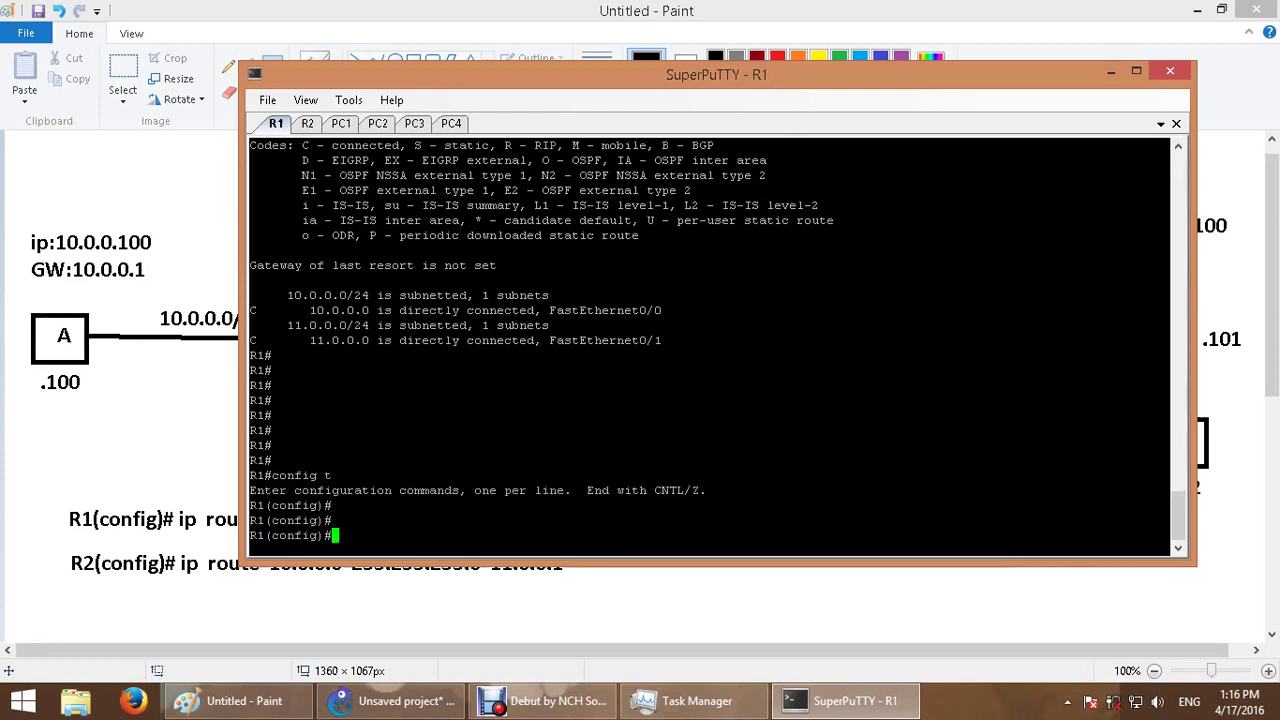
# - Begin a static route command on R1 for network 12.0.0.0 255.255.255.0, entering the exit interface only as far as f0/
pyautogui.write('ip route 1')
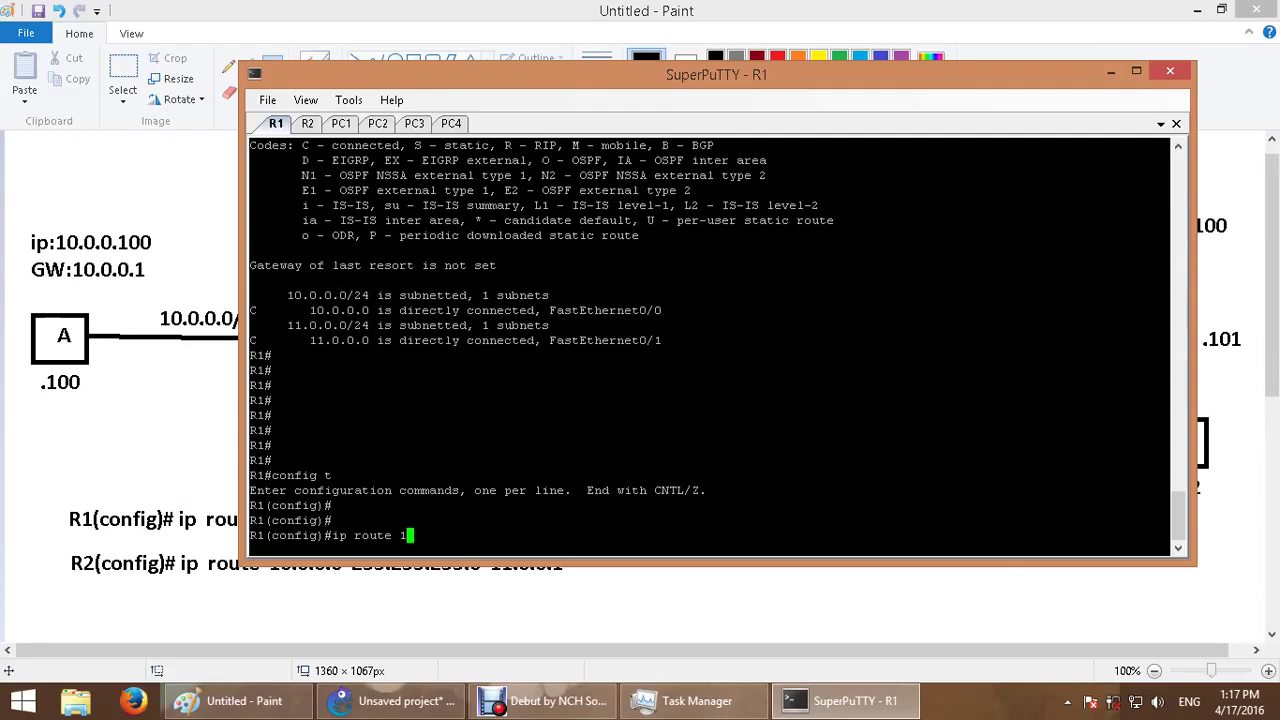
pyautogui.write('2.0.0.0 255.255.255.0')
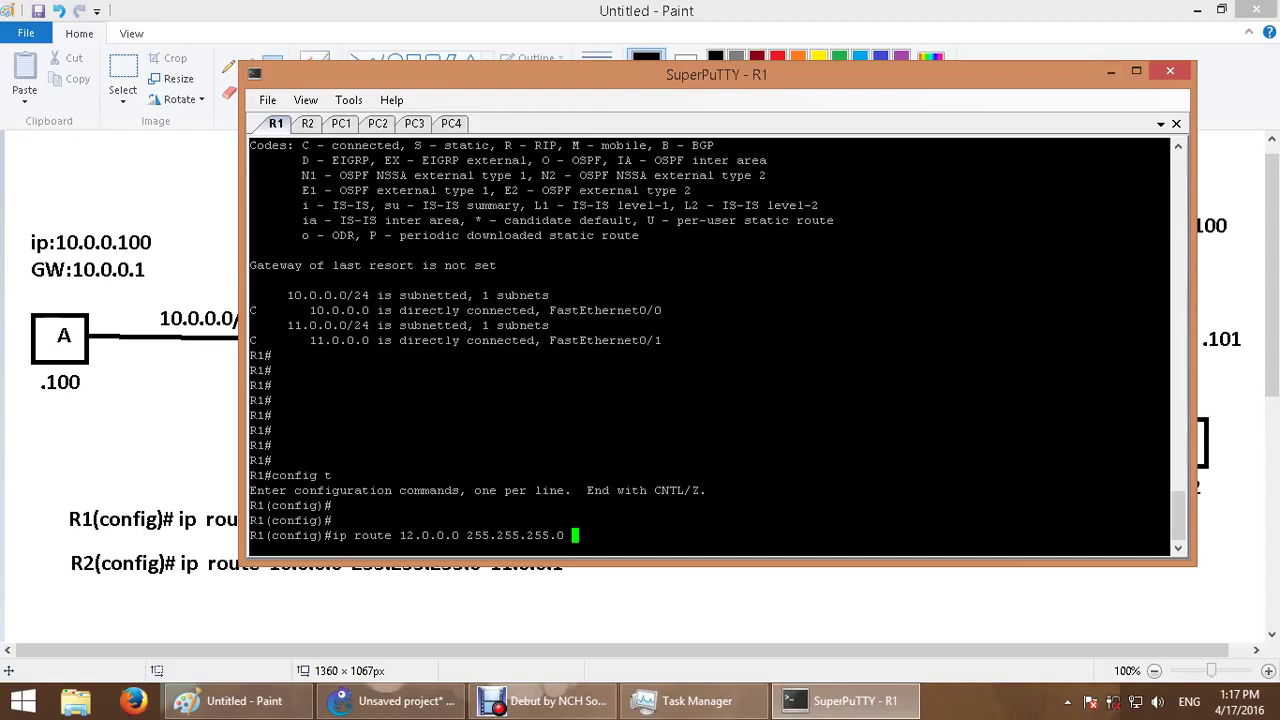
pyautogui.write('f0/')
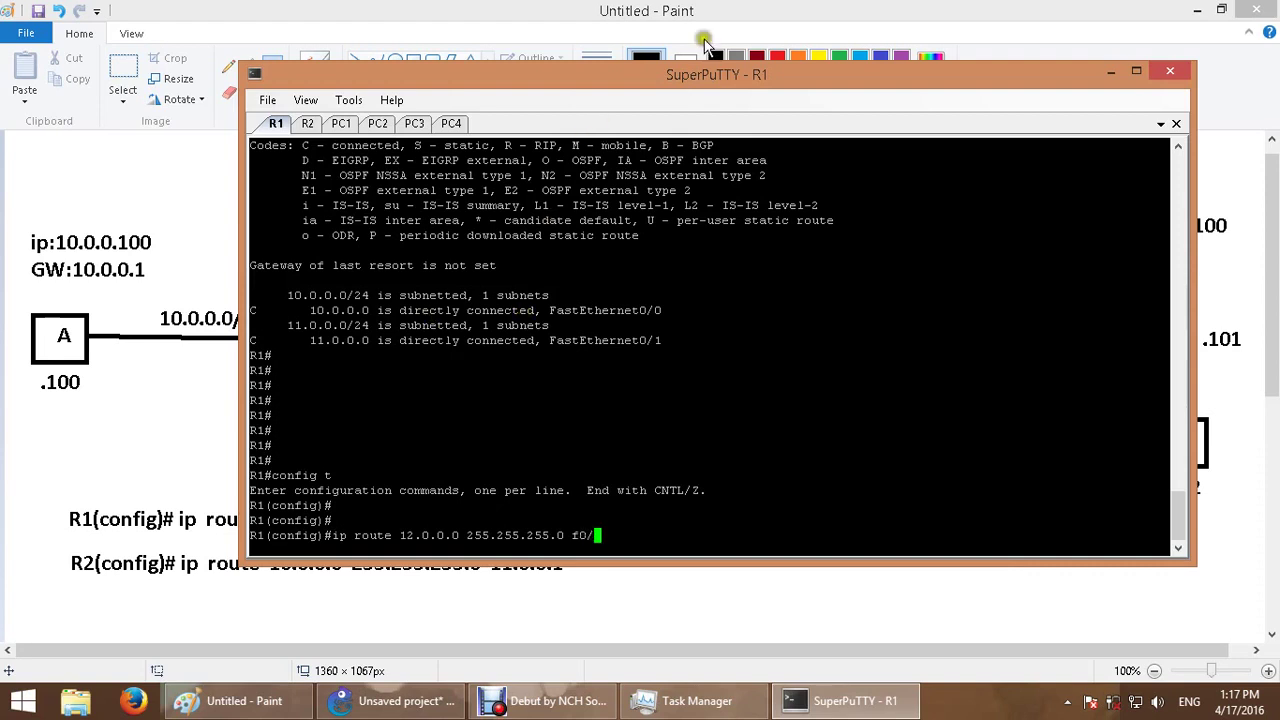
# - Shift the whole topology left in GNS3 and place the SuperPuTTY console beside it, keeping R1's interface labels and the command line in view
pyautogui.moveTo(716, 66); pyautogui.dragTo(730, 132)
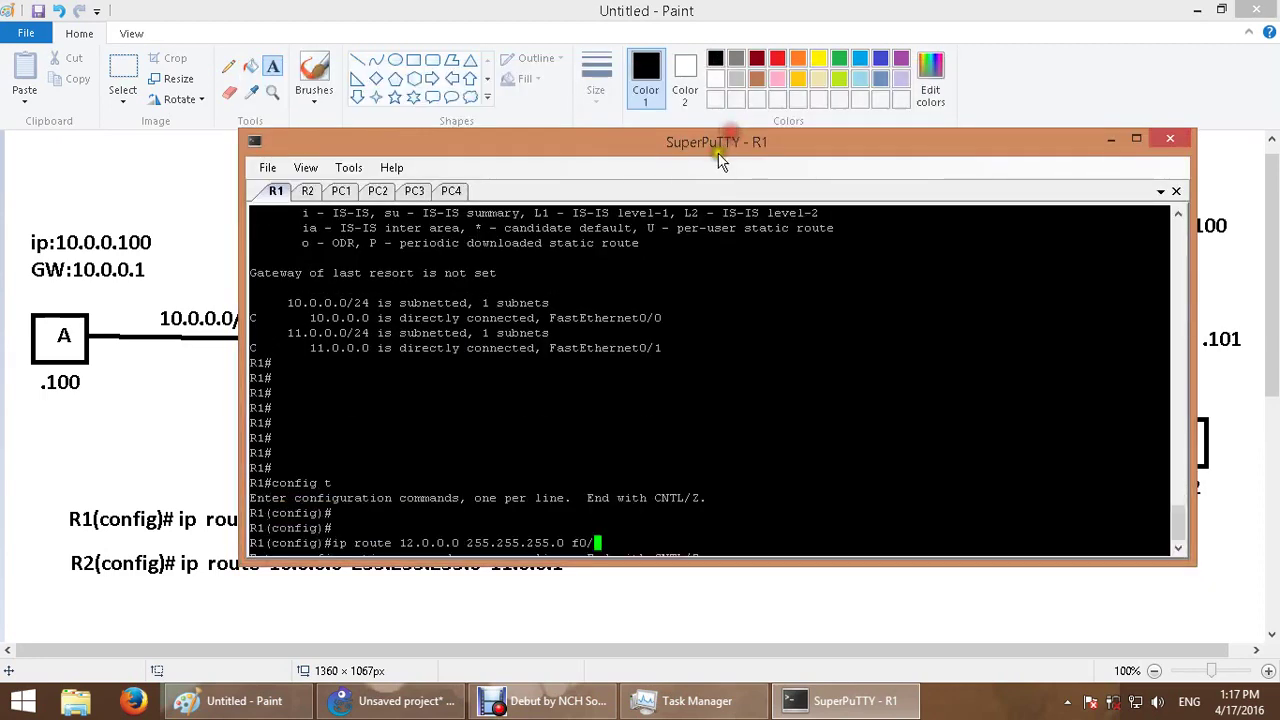
pyautogui.click(418, 703)
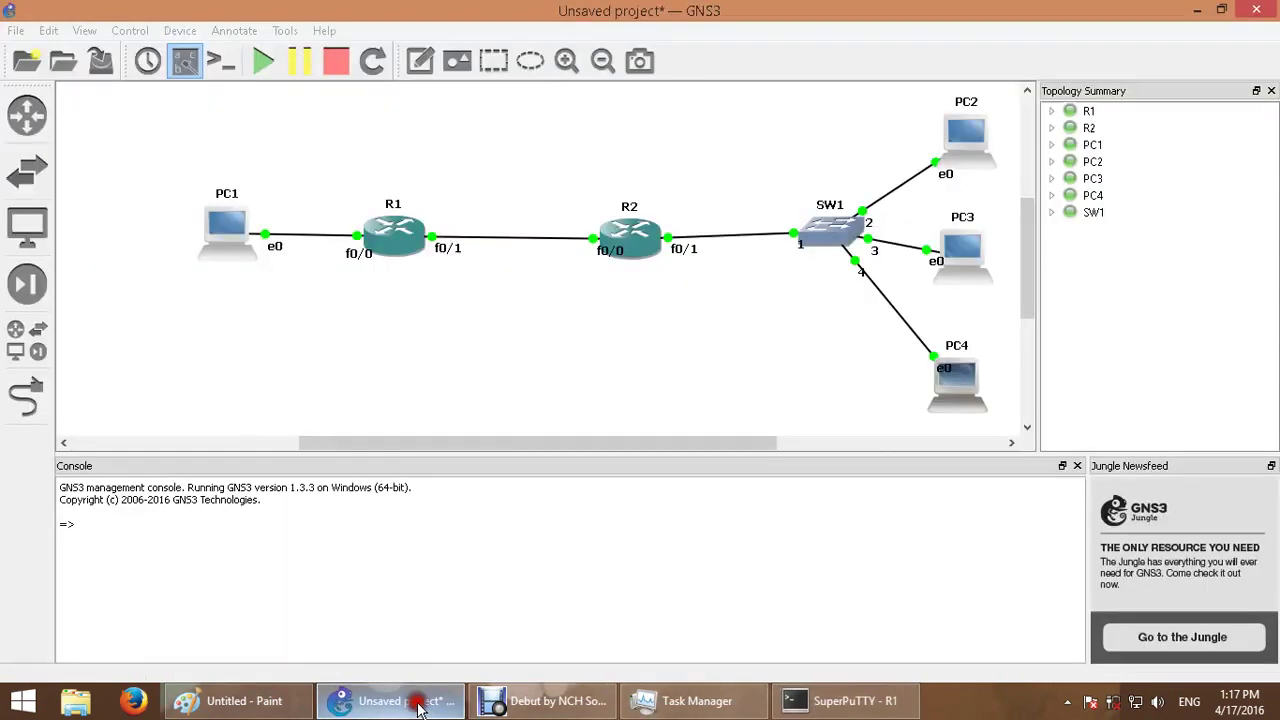
pyautogui.hotkey('ctrl', 'a')
pyautogui.moveTo(402, 245); pyautogui.dragTo(268, 280)
pyautogui.click(843, 701)
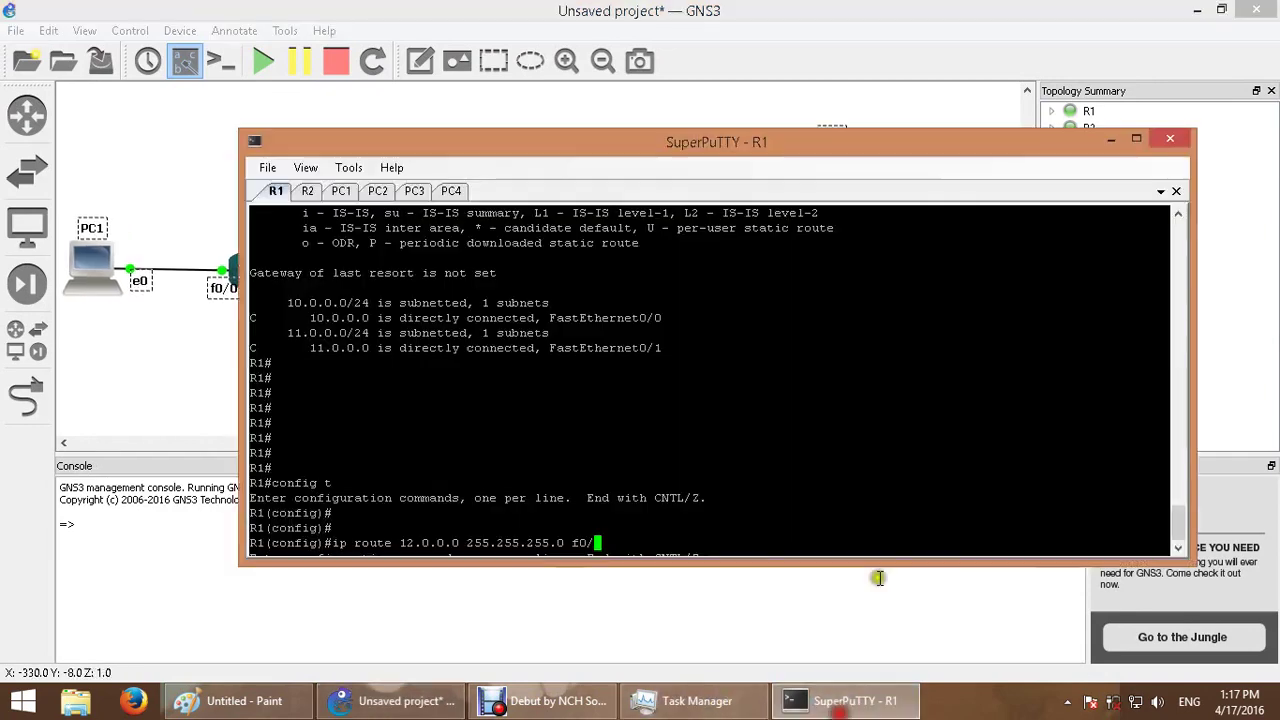
pyautogui.moveTo(520, 157); pyautogui.dragTo(787, 93)
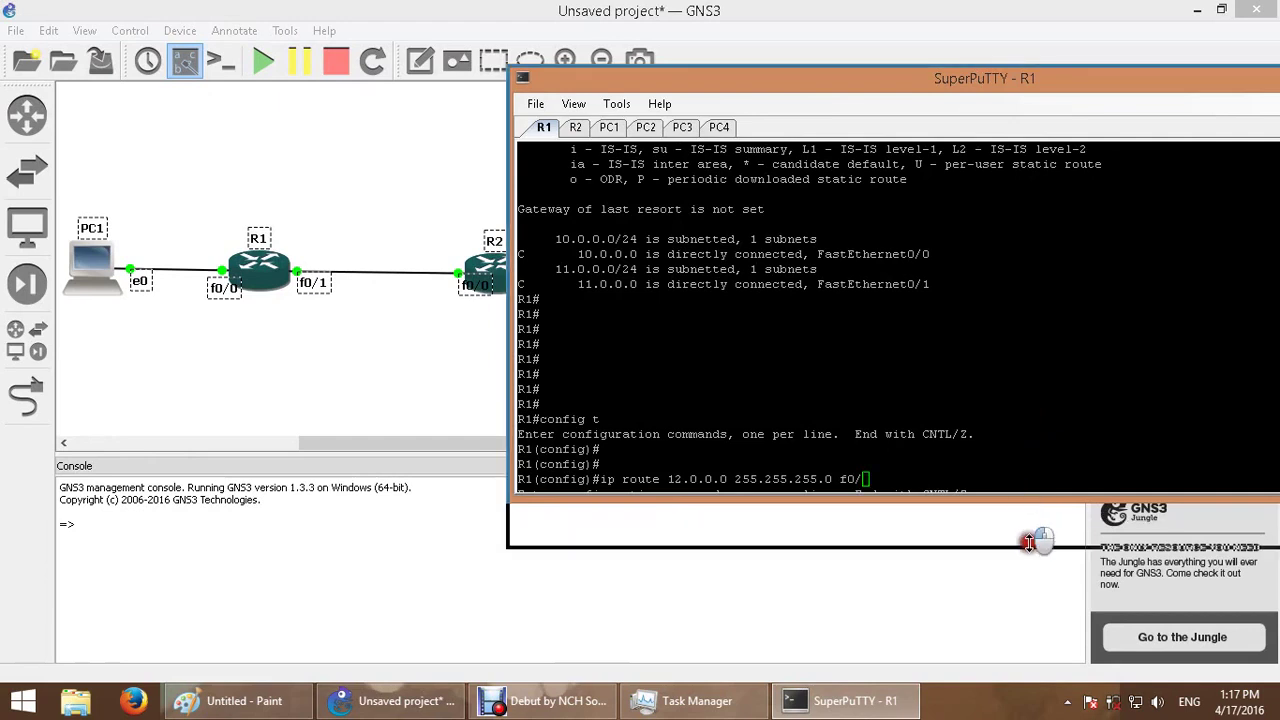
pyautogui.moveTo(1024, 497); pyautogui.dragTo(1026, 545)
# - Complete R1's static route to 12.0.0.0 with exit interface f0/1 and submit it
pyautogui.write('1')
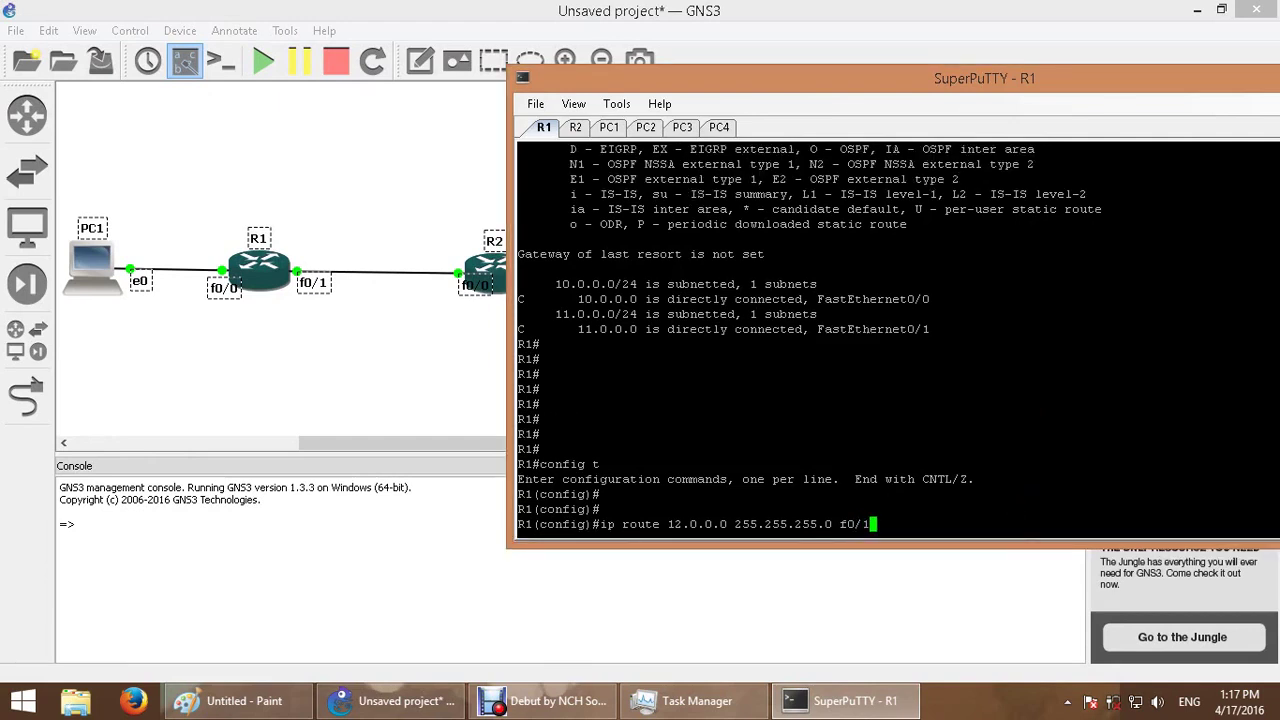
pyautogui.press('Return')
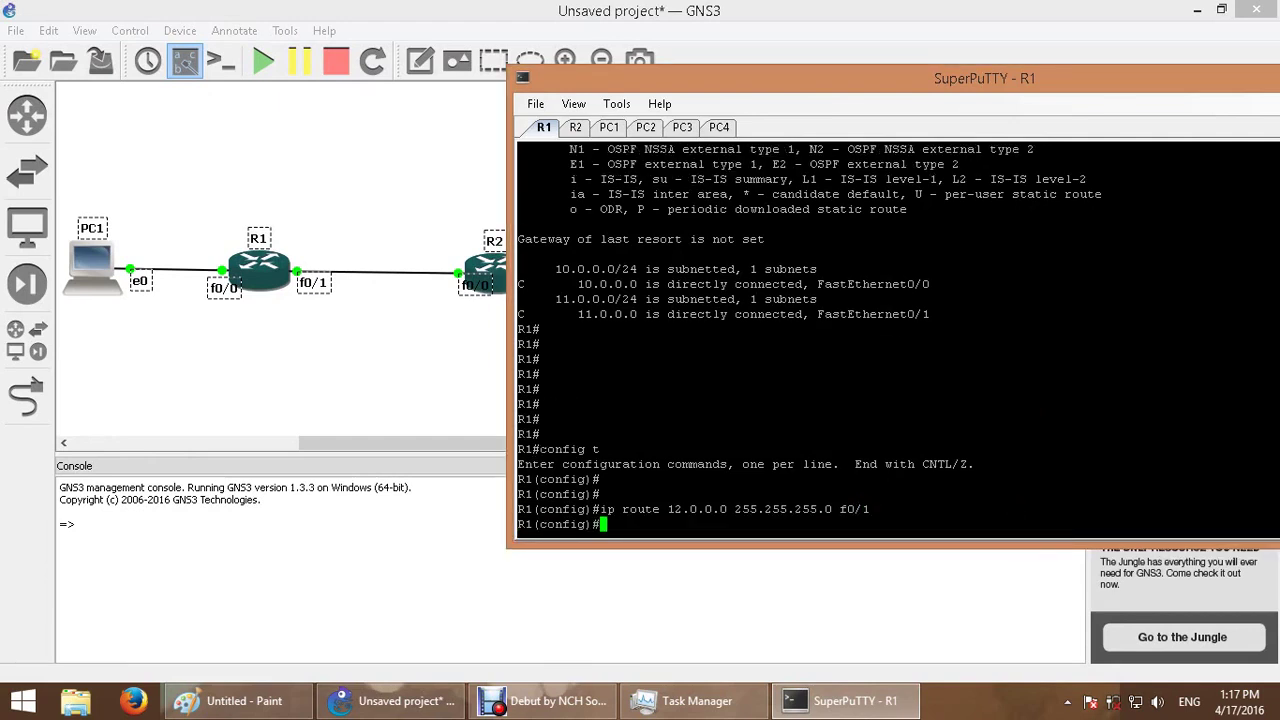
pyautogui.press('Return')
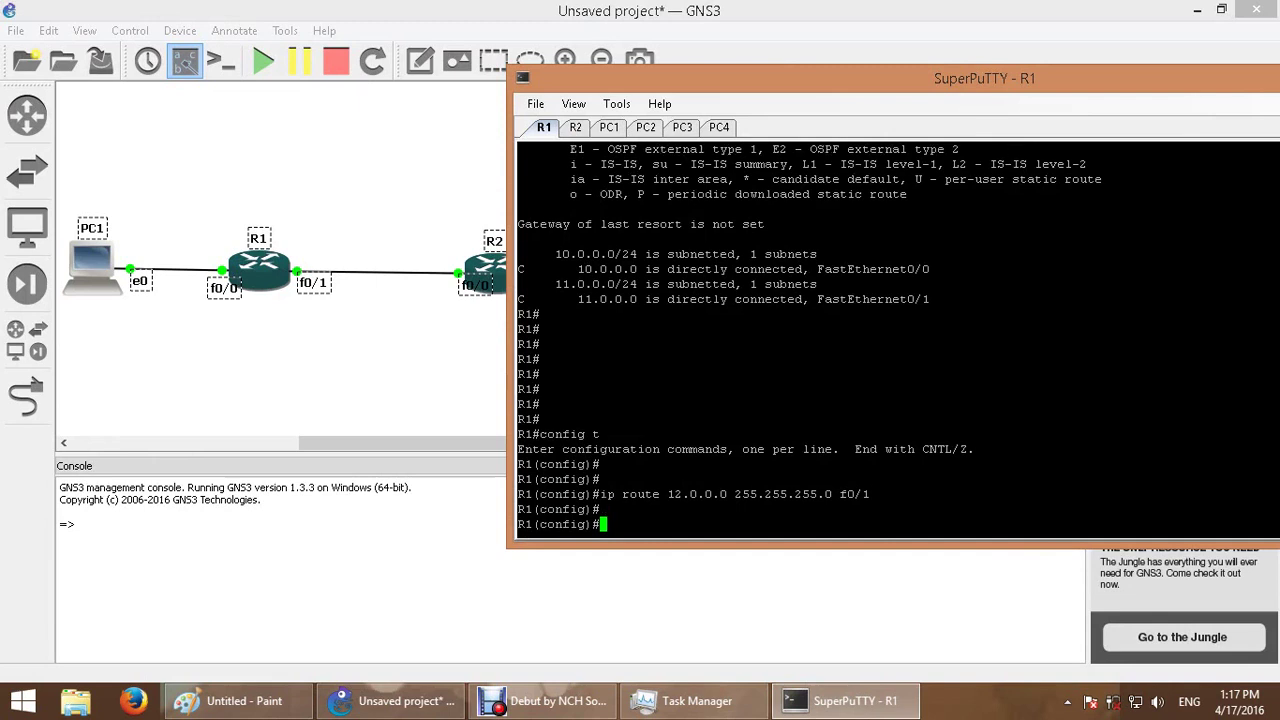
# - Run do show ip route on R1 and examine the 12.0.0.0 entry's code, connection type and exit interface
pyautogui.write('do show ip route')
pyautogui.press('Return')
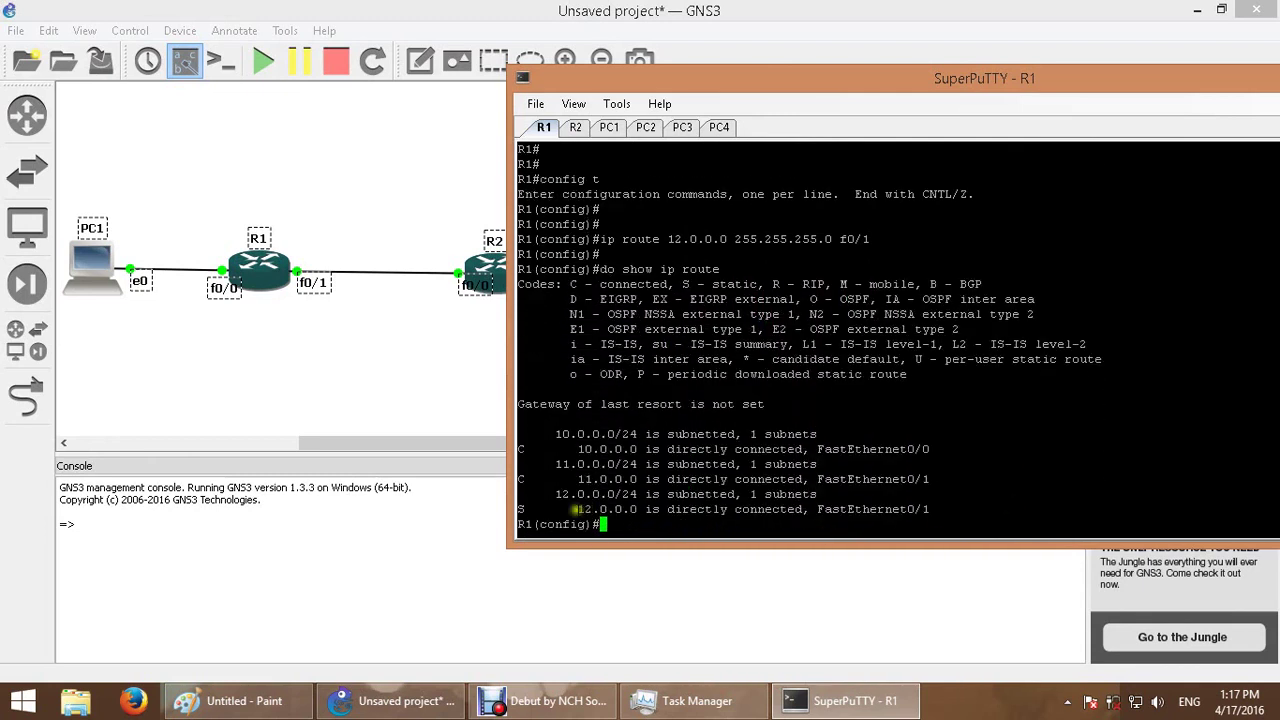
pyautogui.moveTo(571, 510); pyautogui.dragTo(640, 514)
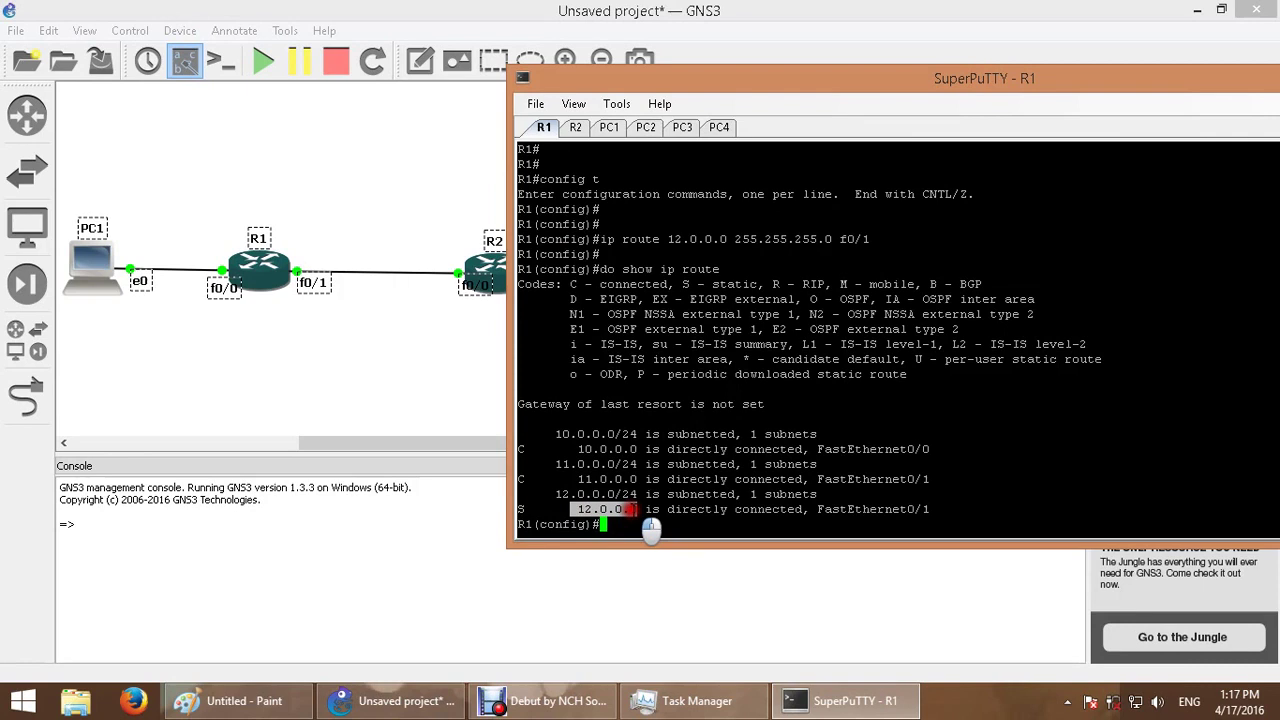
pyautogui.click(520, 510)
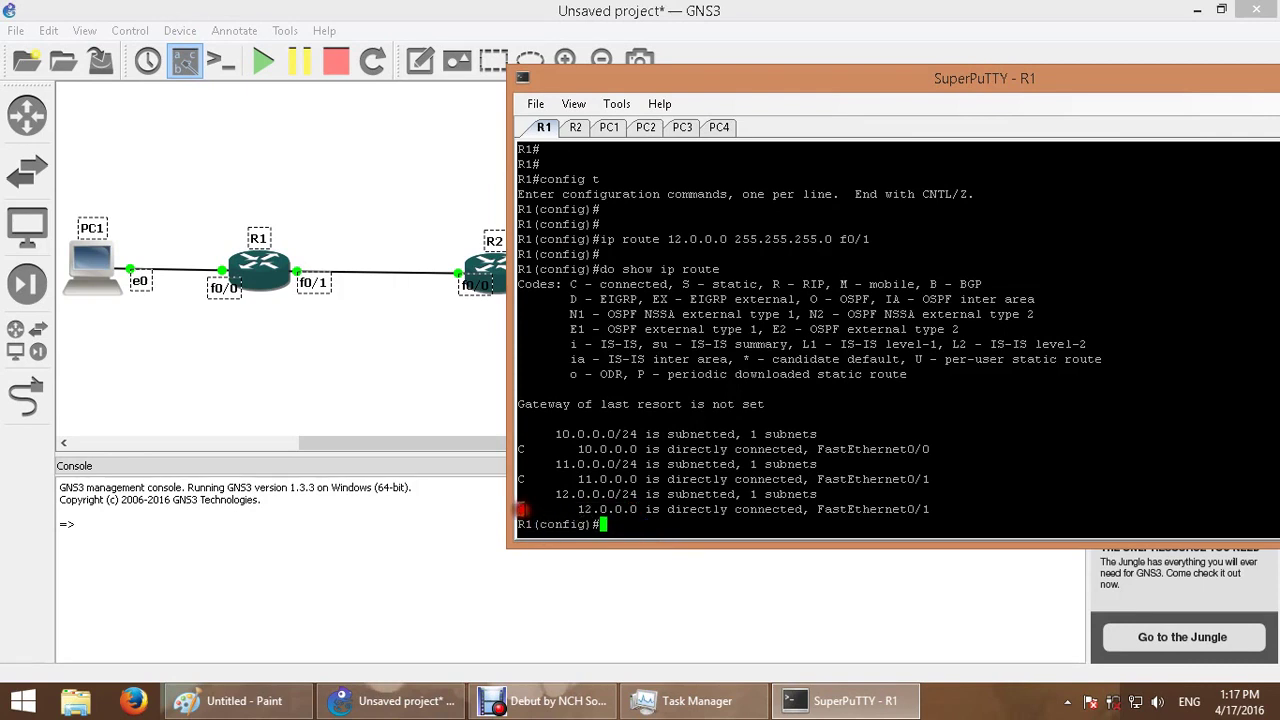
pyautogui.moveTo(682, 285); pyautogui.dragTo(760, 285)
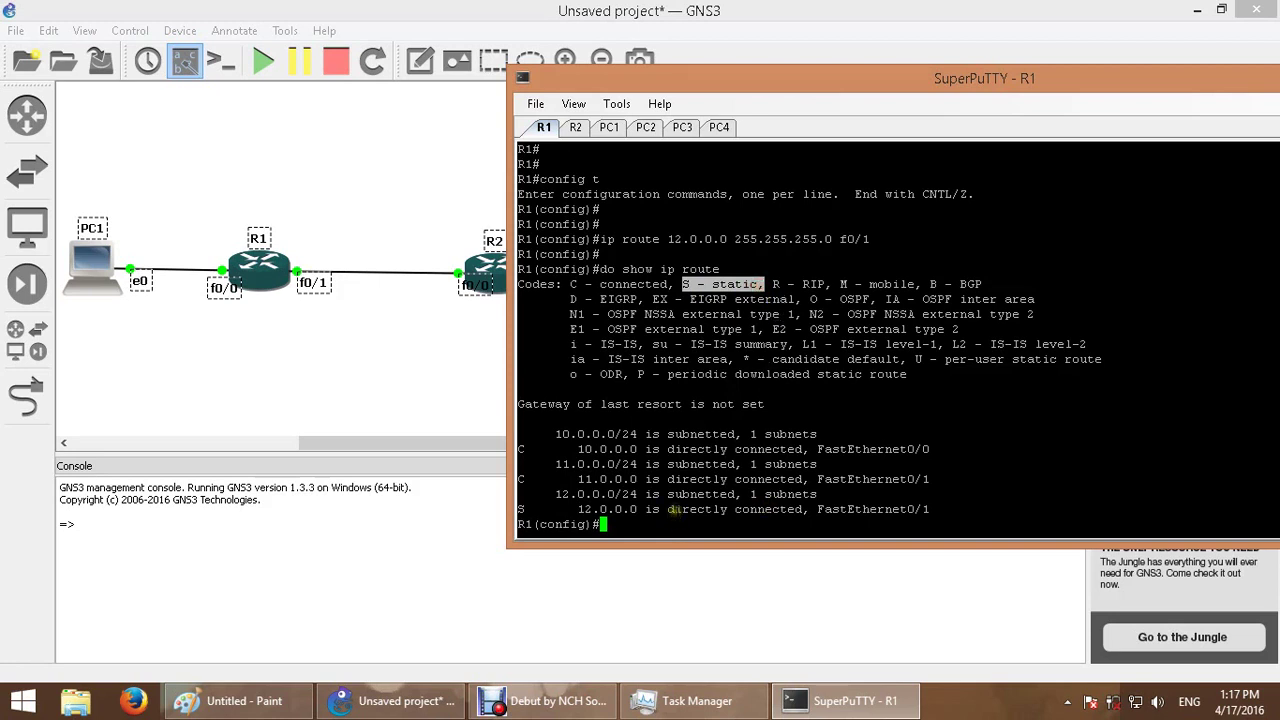
pyautogui.moveTo(667, 509); pyautogui.dragTo(808, 510)
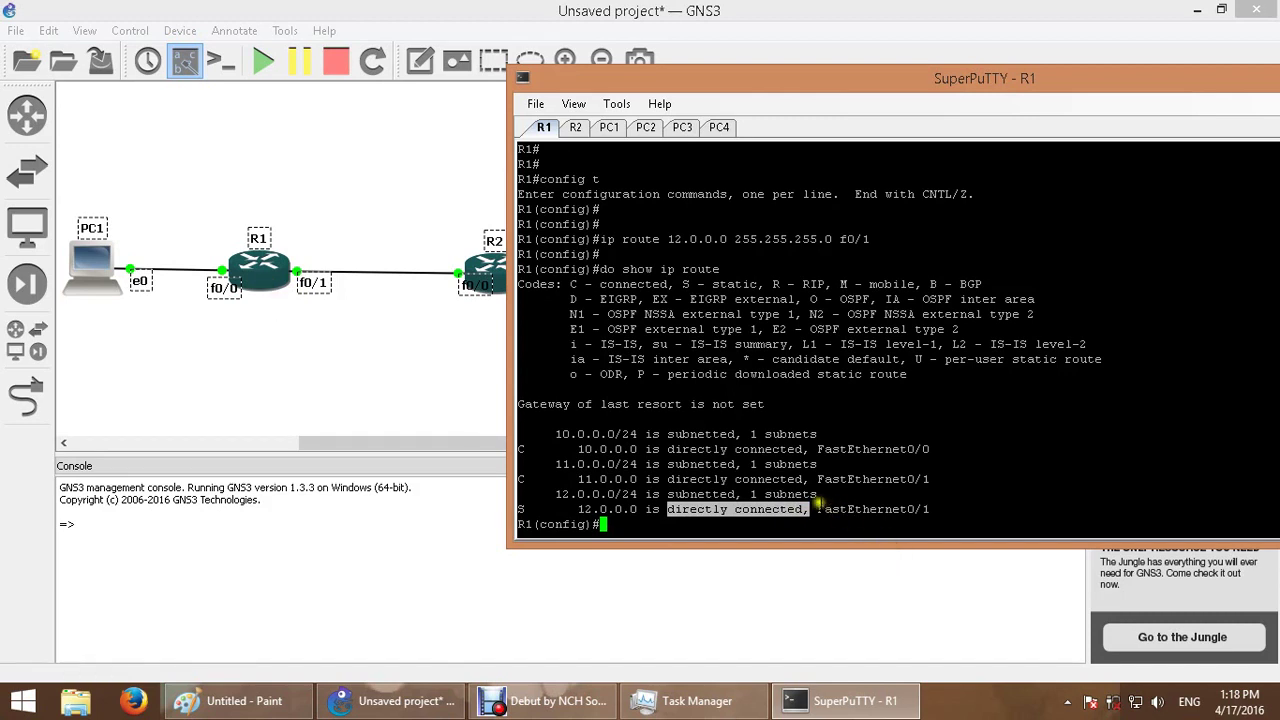
pyautogui.moveTo(817, 509); pyautogui.dragTo(947, 509)
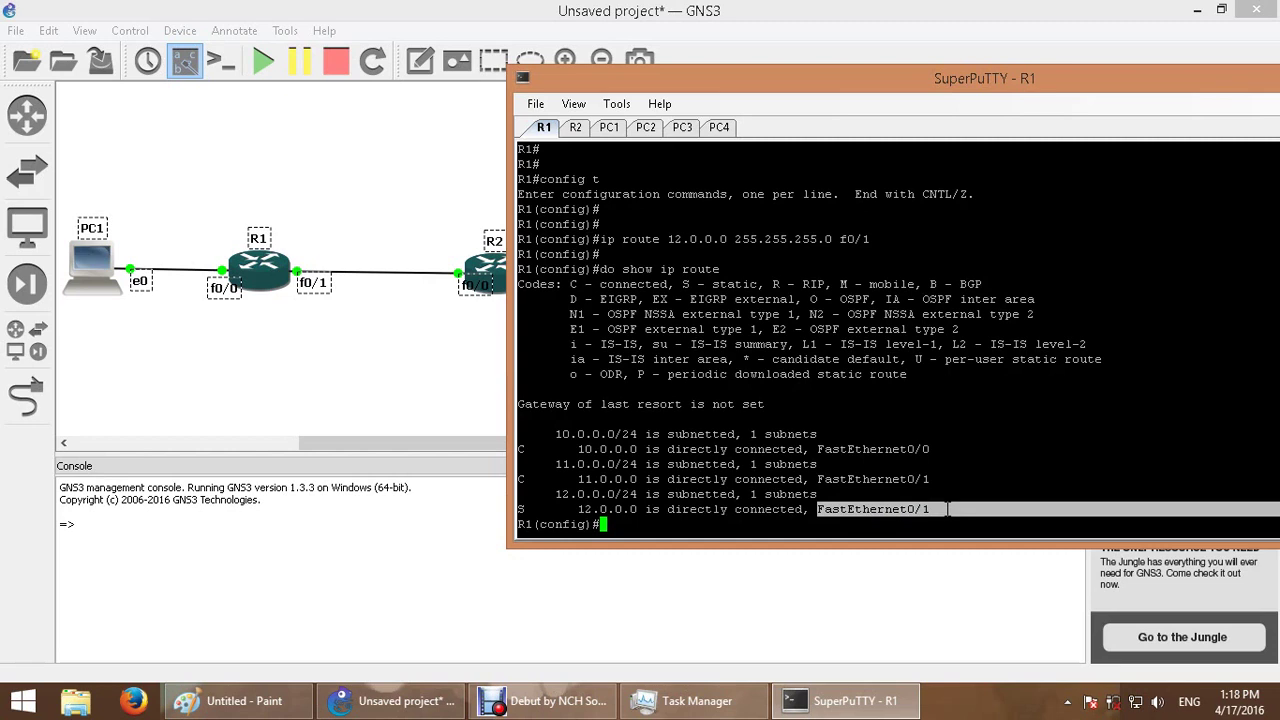
# - Repeat the ping to 12.0.0.100 from PC1's console and examine the replies
pyautogui.click(609, 127)
pyautogui.press('Return')
pyautogui.press('Return')
pyautogui.press('Up')
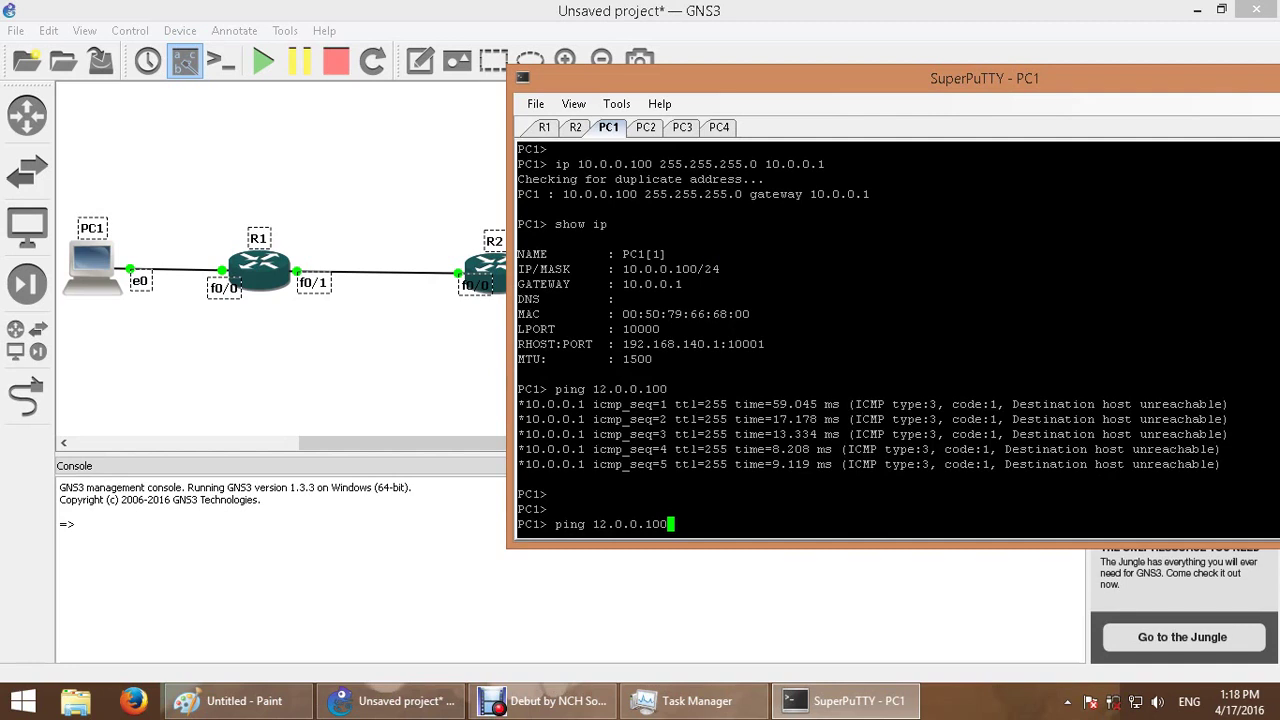
pyautogui.press('Return')
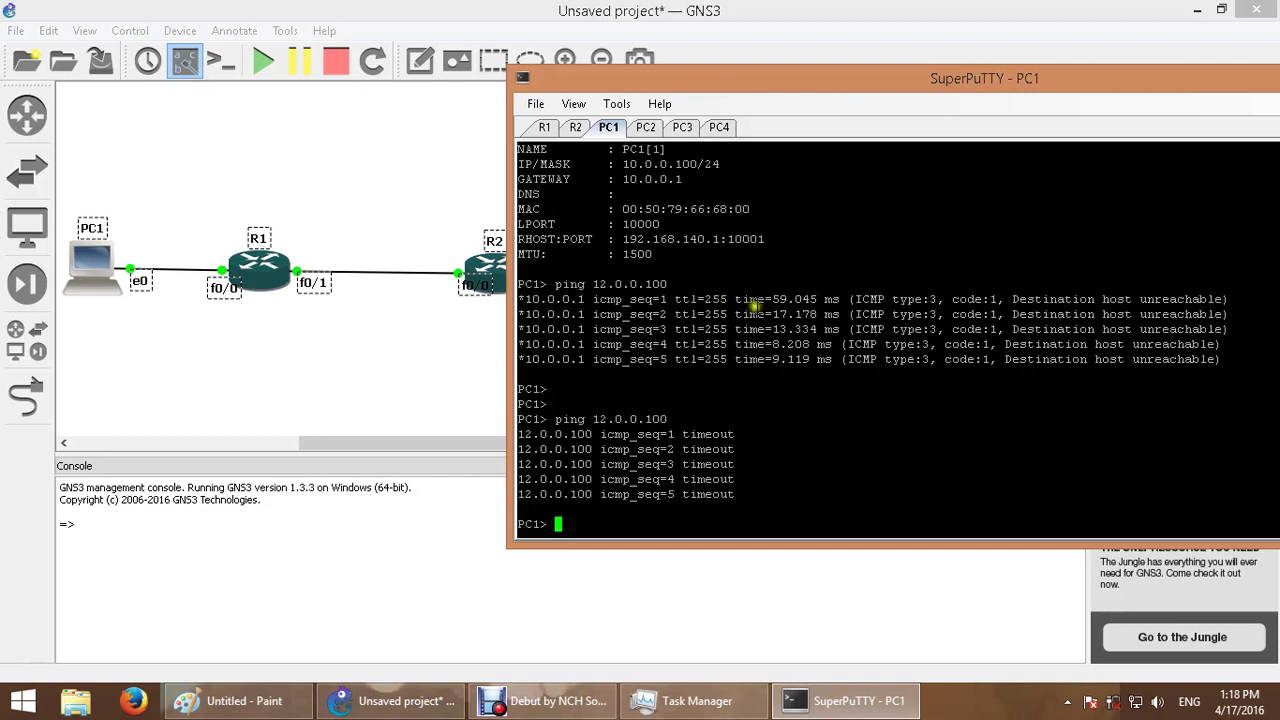
pyautogui.click(763, 443)
# - Go to R2's console and leave interface configuration for global configuration mode
pyautogui.click(575, 128)
pyautogui.click(796, 425)
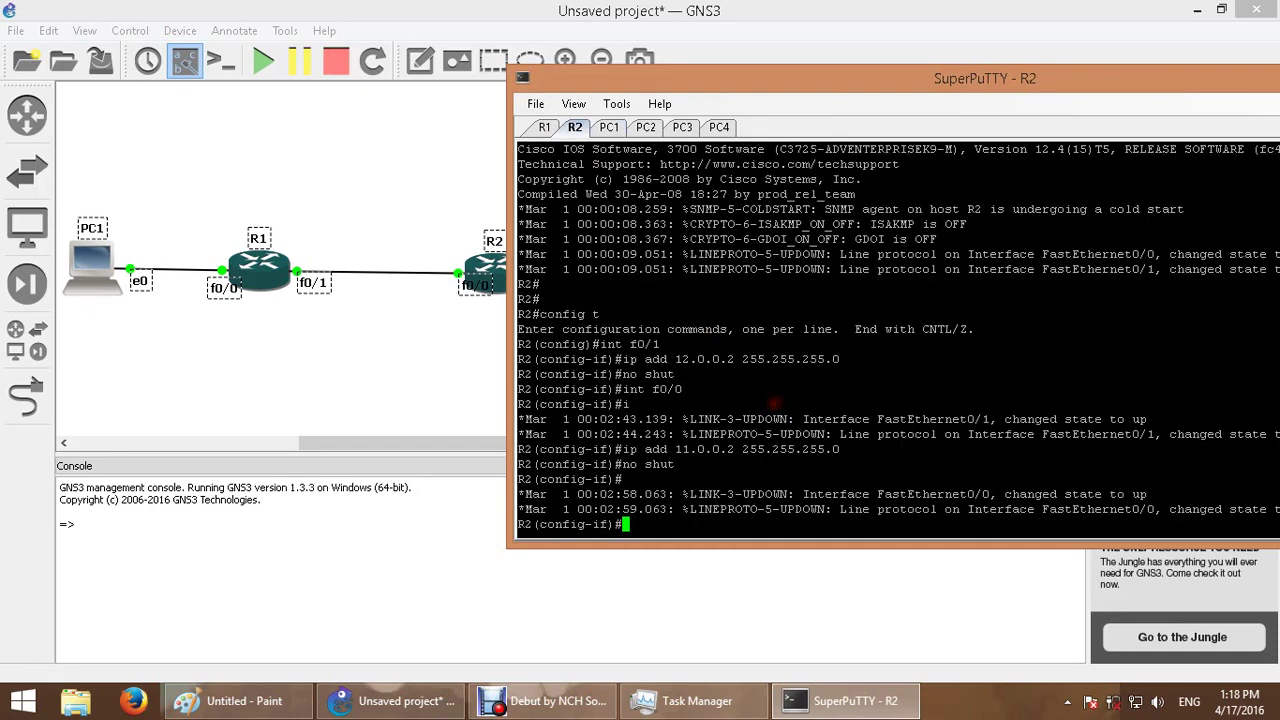
pyautogui.press('Return')
pyautogui.press('Return')
pyautogui.press('Return')
pyautogui.press('Return')
pyautogui.press('Return')
pyautogui.press('Return')
pyautogui.press('Return')
pyautogui.press('Return')
pyautogui.press('Return')
pyautogui.press('Return')
pyautogui.press('Return')
pyautogui.press('Return')
pyautogui.write('exit')
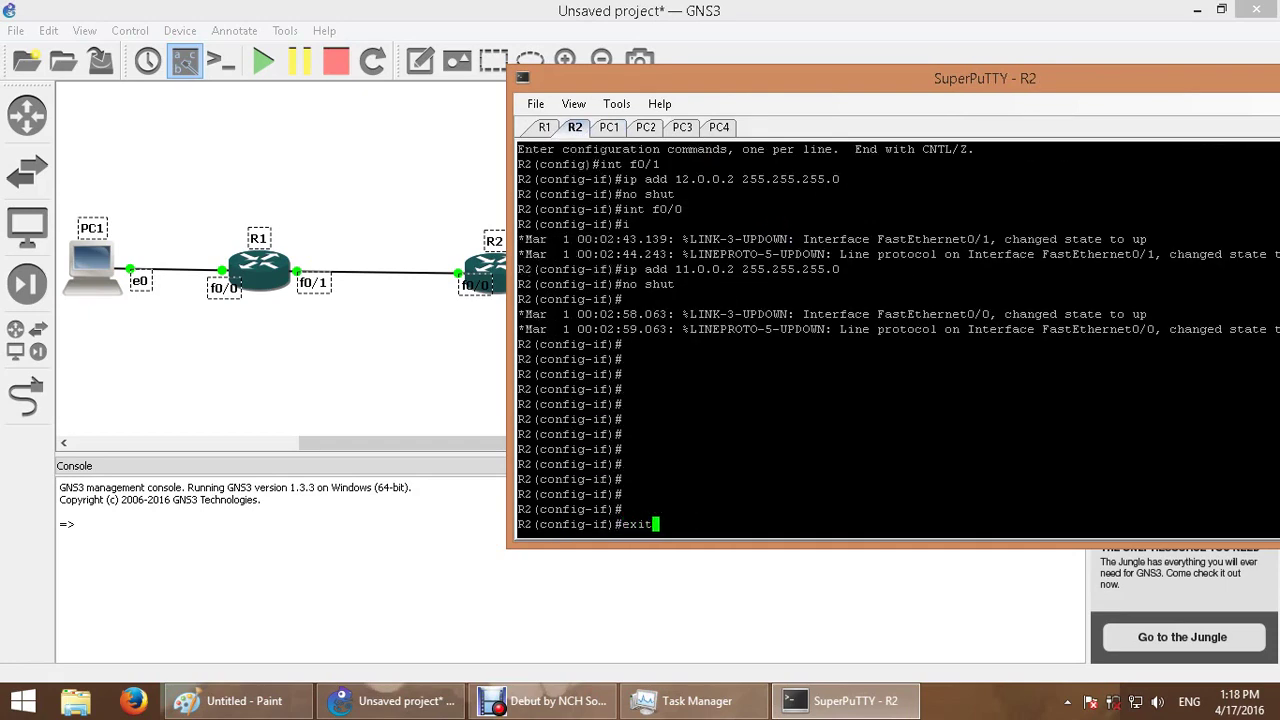
pyautogui.press('Return')
pyautogui.press('Return')
pyautogui.press('Return')
pyautogui.press('Return')
pyautogui.press('Return')
# - Run do show ip route on R2 and examine its listed networks and the meaning of their code
pyautogui.write('do ')
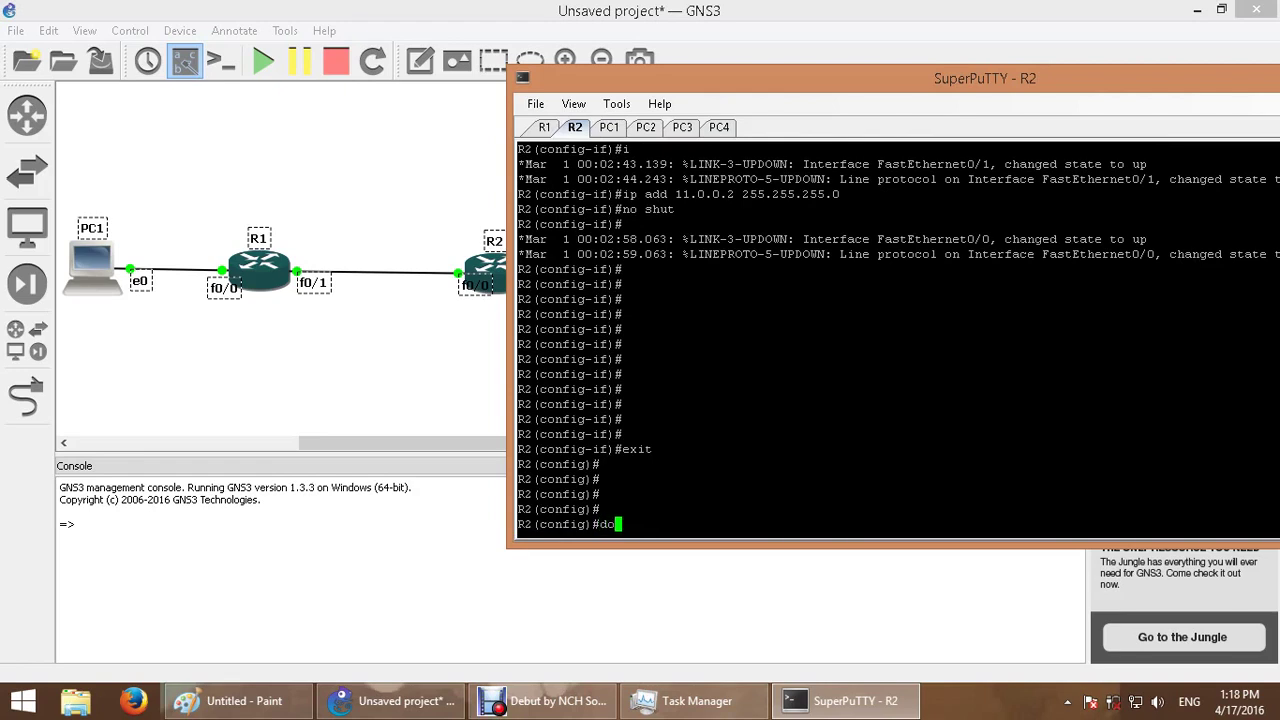
pyautogui.write('show ip route')
pyautogui.press('Return')
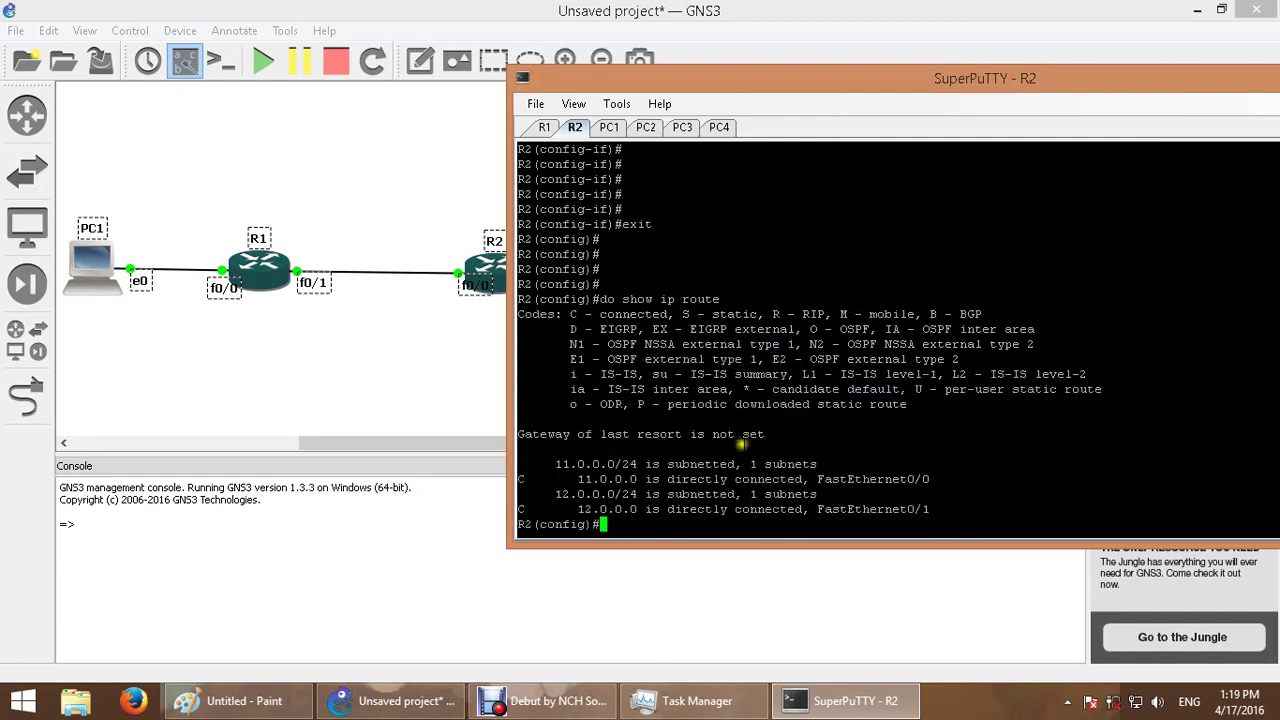
pyautogui.doubleClick(590, 479)
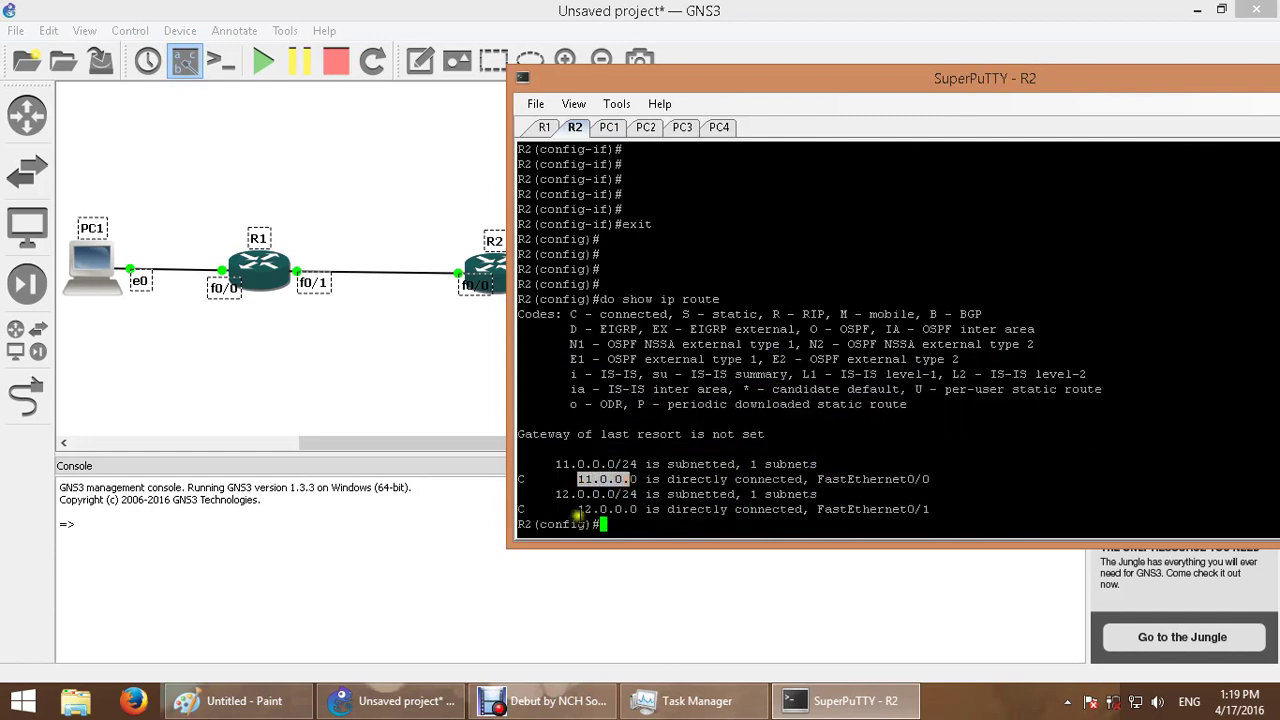
pyautogui.doubleClick(605, 509)
pyautogui.moveTo(571, 316); pyautogui.dragTo(658, 318)
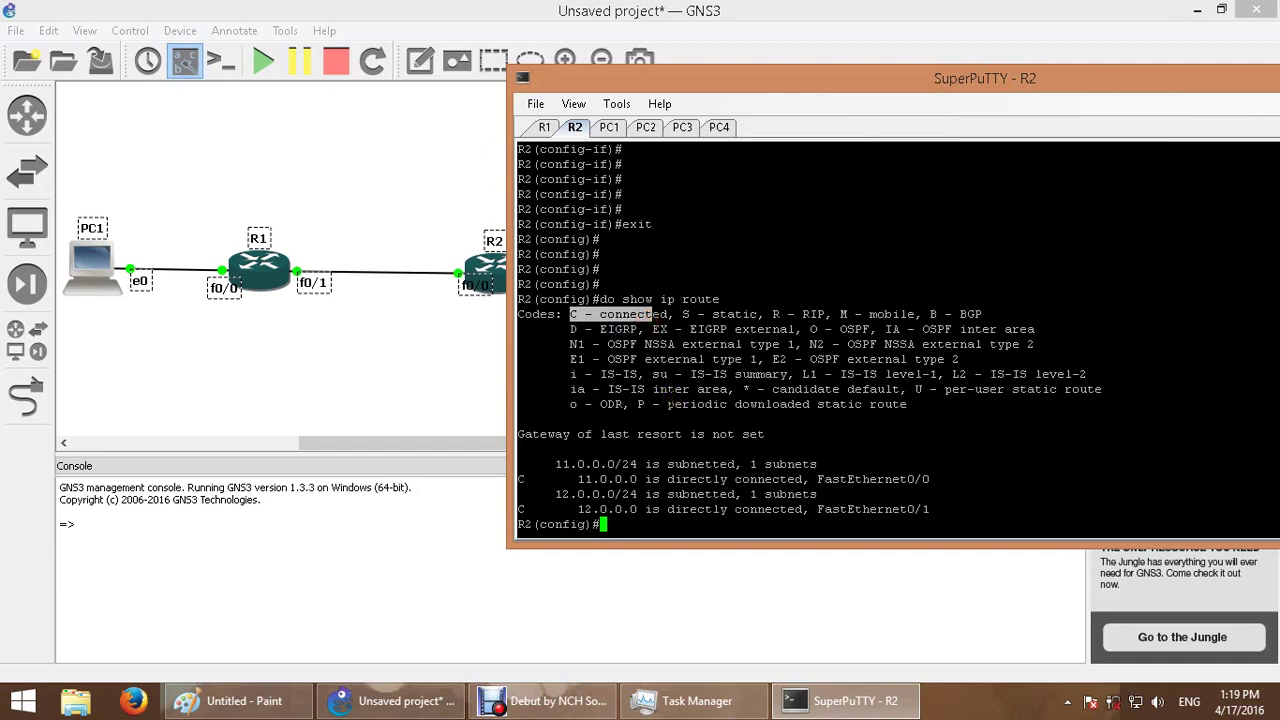
# - Add a static route on R2 to network 10.0.0.0 255.255.255.0 with next hop 11.0.0.1
pyautogui.press('Return')
pyautogui.press('Return')
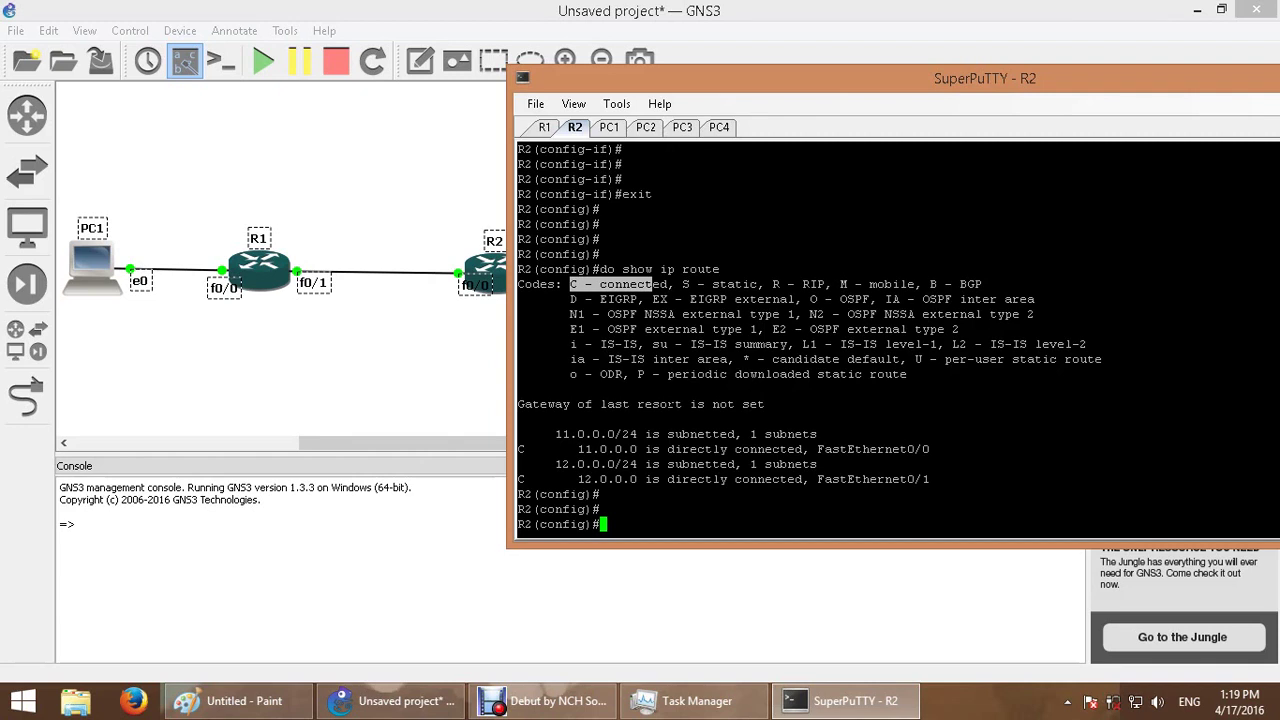
pyautogui.write('ip rou')
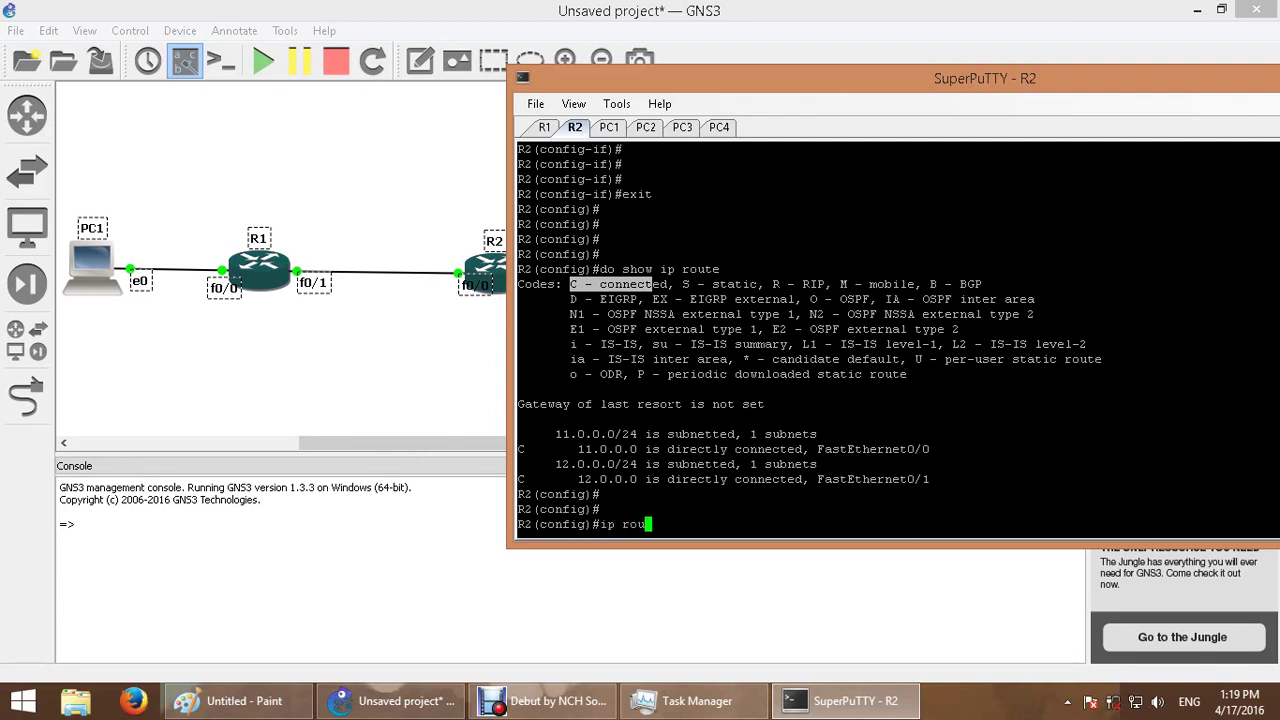
pyautogui.write('te 10.0.0.0 255.255.255.0')
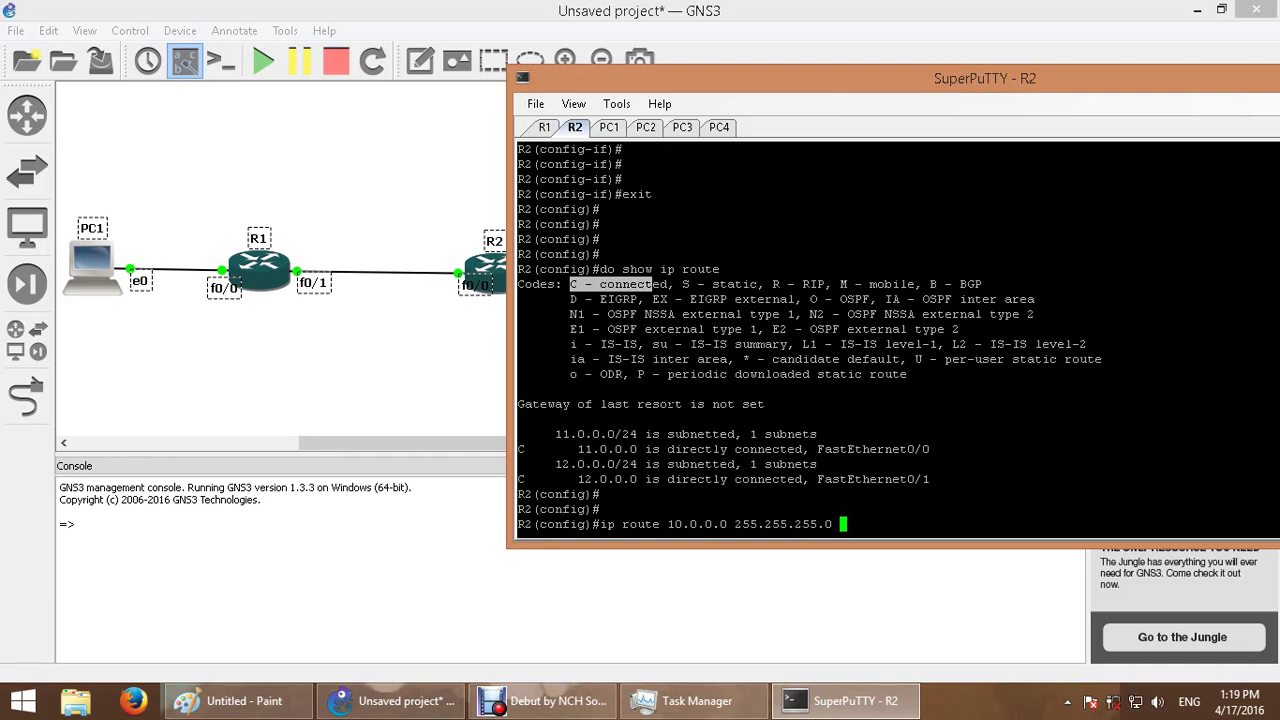
pyautogui.write('11.0.0.1')
pyautogui.press('Return')
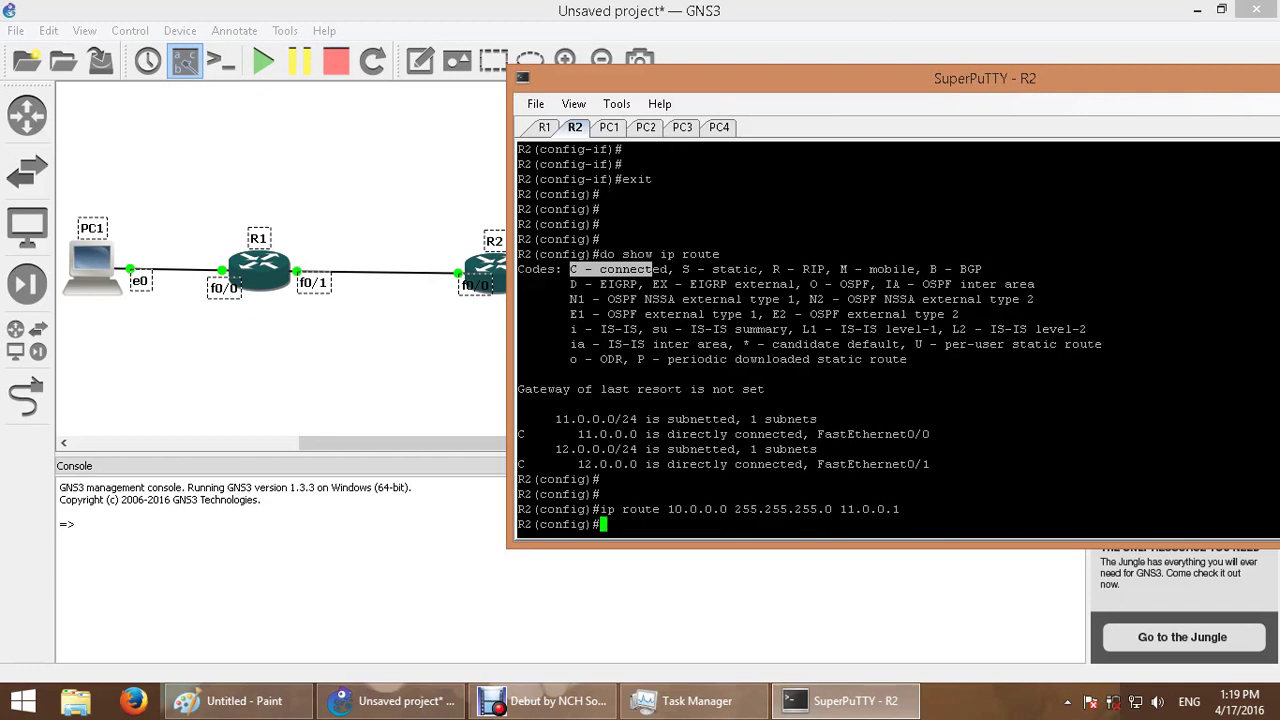
# - Ping 12.0.0.100 from PC1 again to test connectivity with static routes on both routers
pyautogui.click(608, 127)
pyautogui.press('Return')
pyautogui.press('Return')
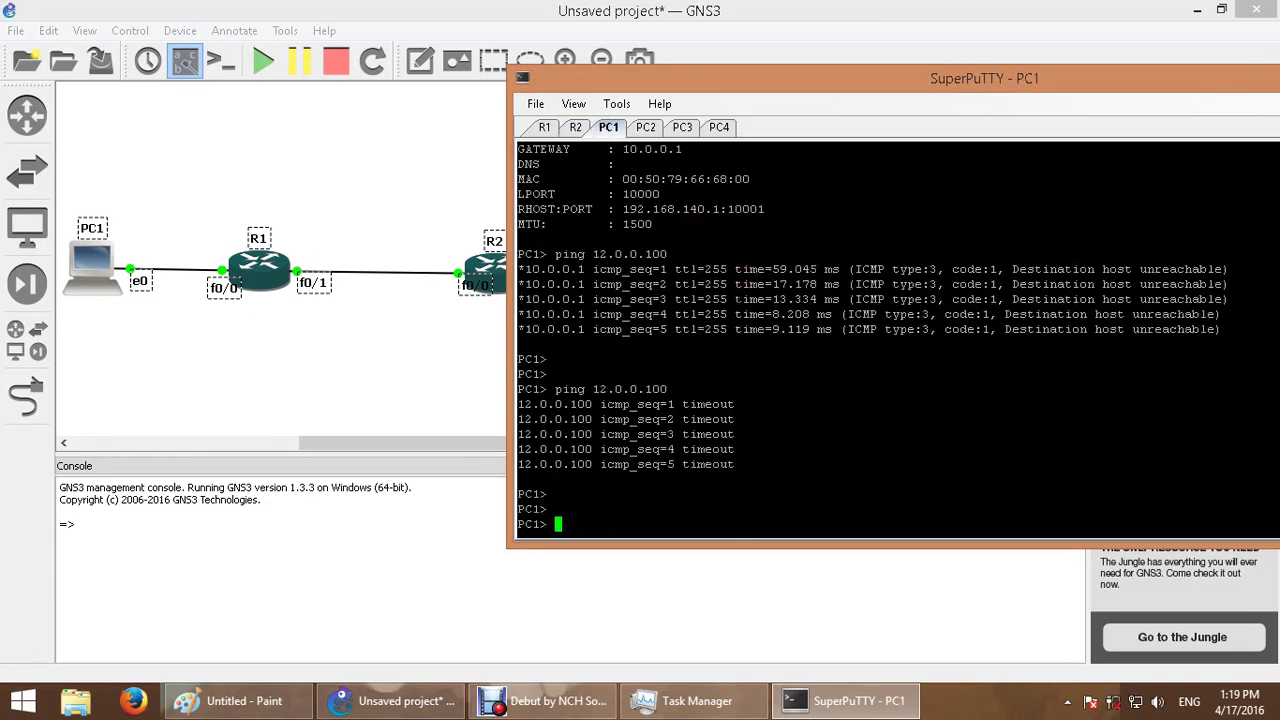
pyautogui.press('Up')
pyautogui.press('Return')
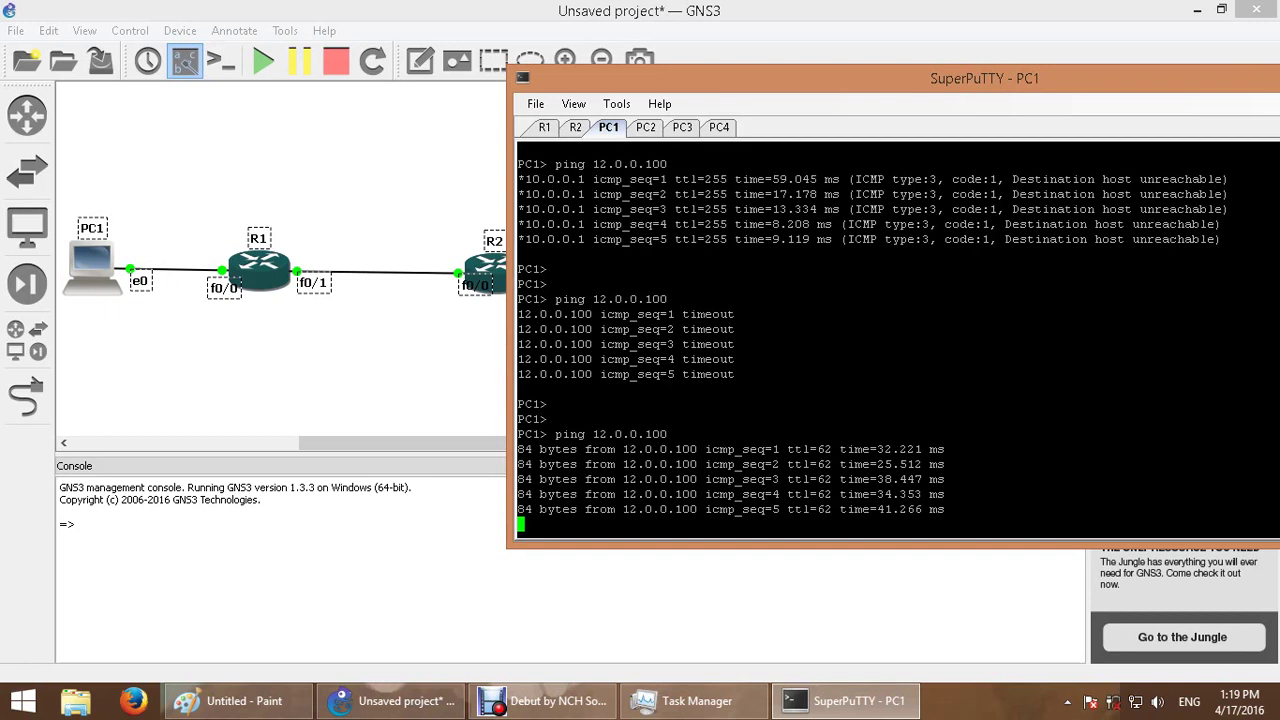
# - Ping 12.0.0.101 from PC1 to test connectivity to the next host on the 12.0.0.0 network
pyautogui.press('Up')
pyautogui.press('BackSpace')
pyautogui.write('1')
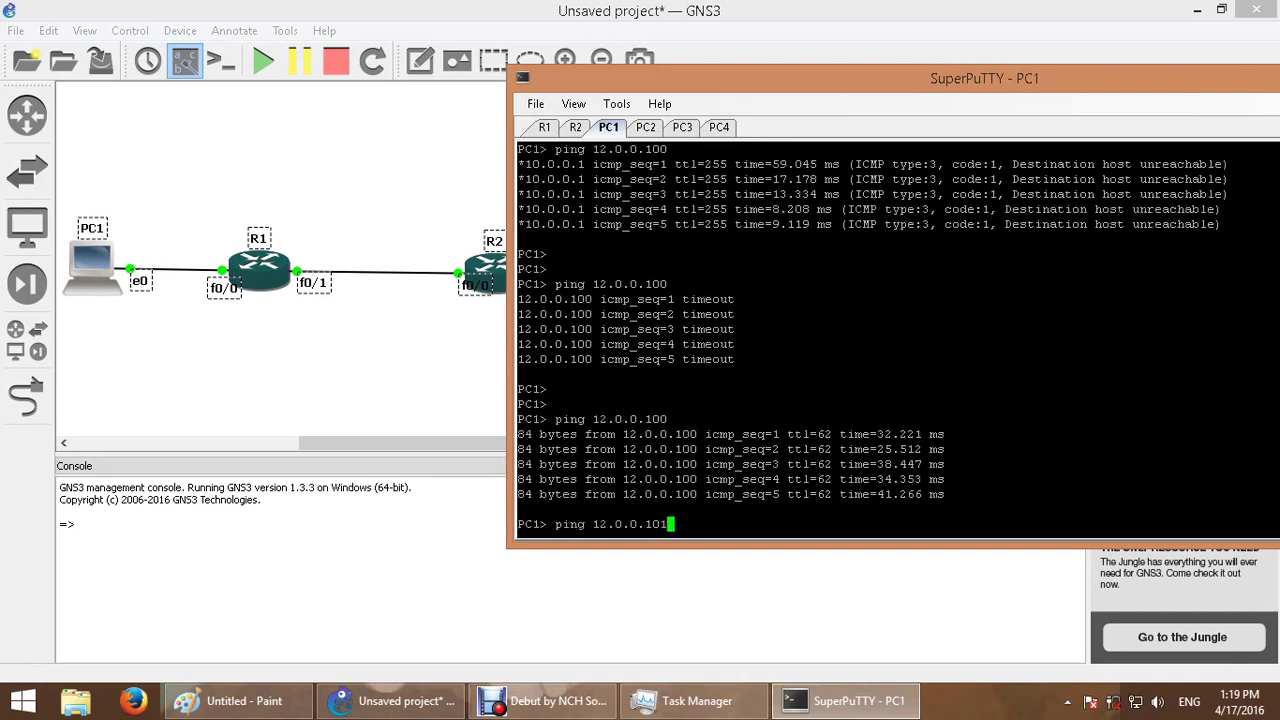
pyautogui.press('Return')
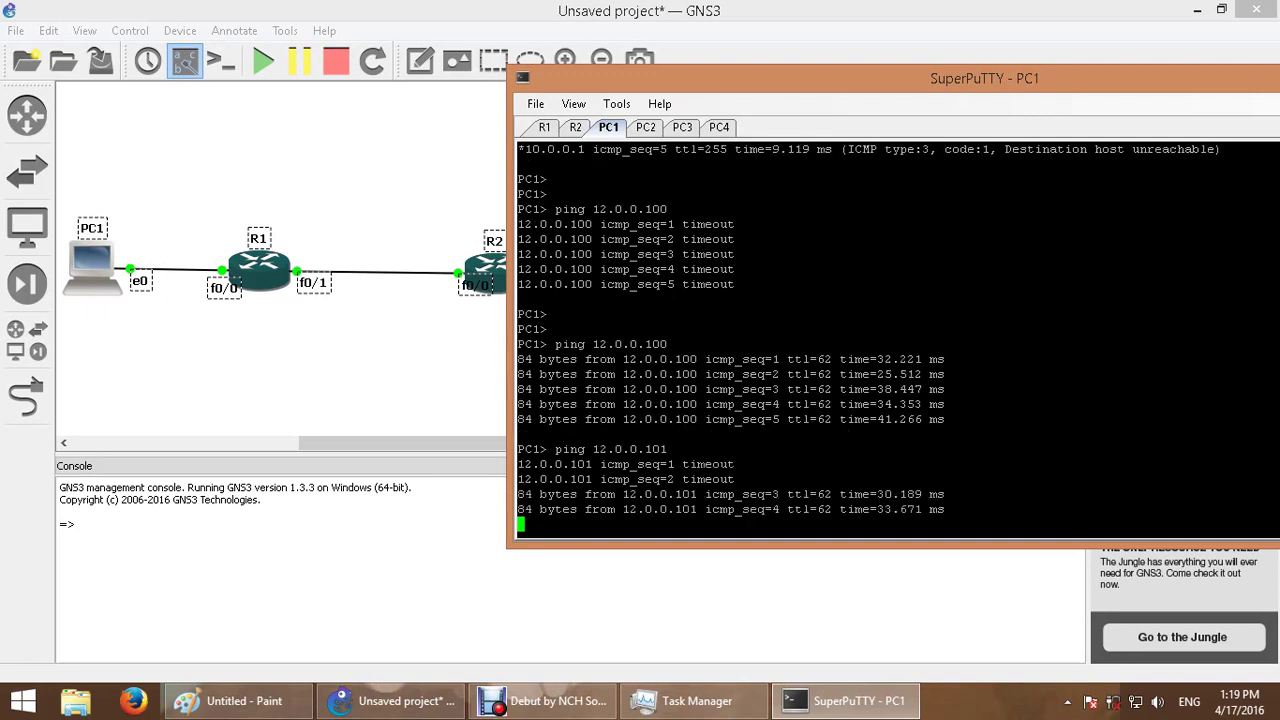
# - Ping 12.0.0.102 from PC1 to test connectivity to the last host on the 12.0.0.0 network
pyautogui.press('Up')
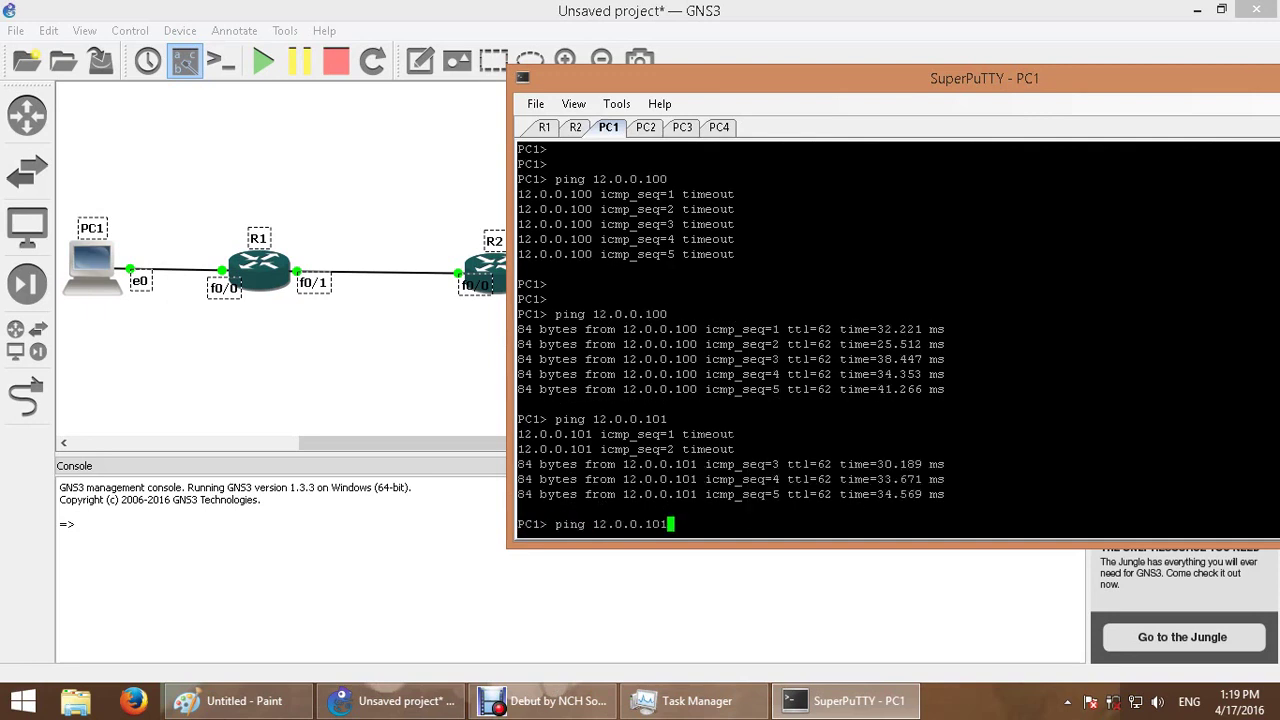
pyautogui.press('BackSpace')
pyautogui.write('2')
pyautogui.press('Return')
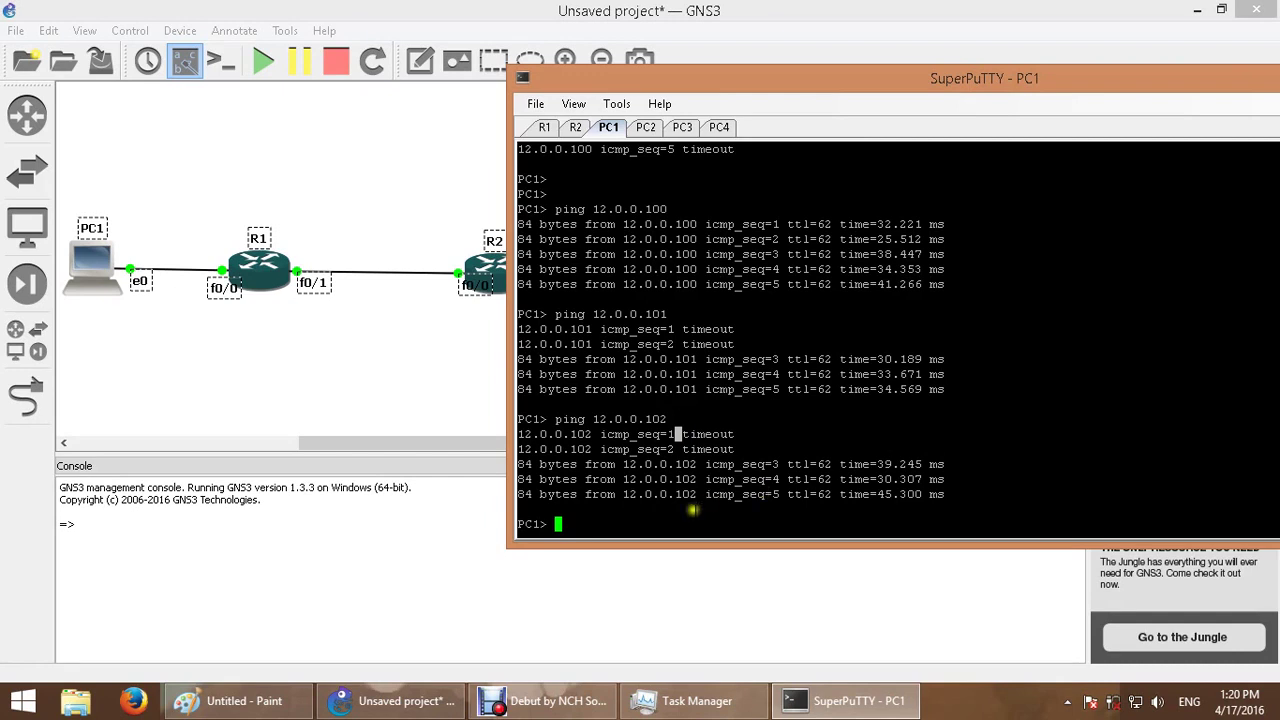
# - Switch to the static routing diagram in Paint and draw a dark red vertical pencil line through router R1
pyautogui.click(541, 677)
pyautogui.click(185, 368)
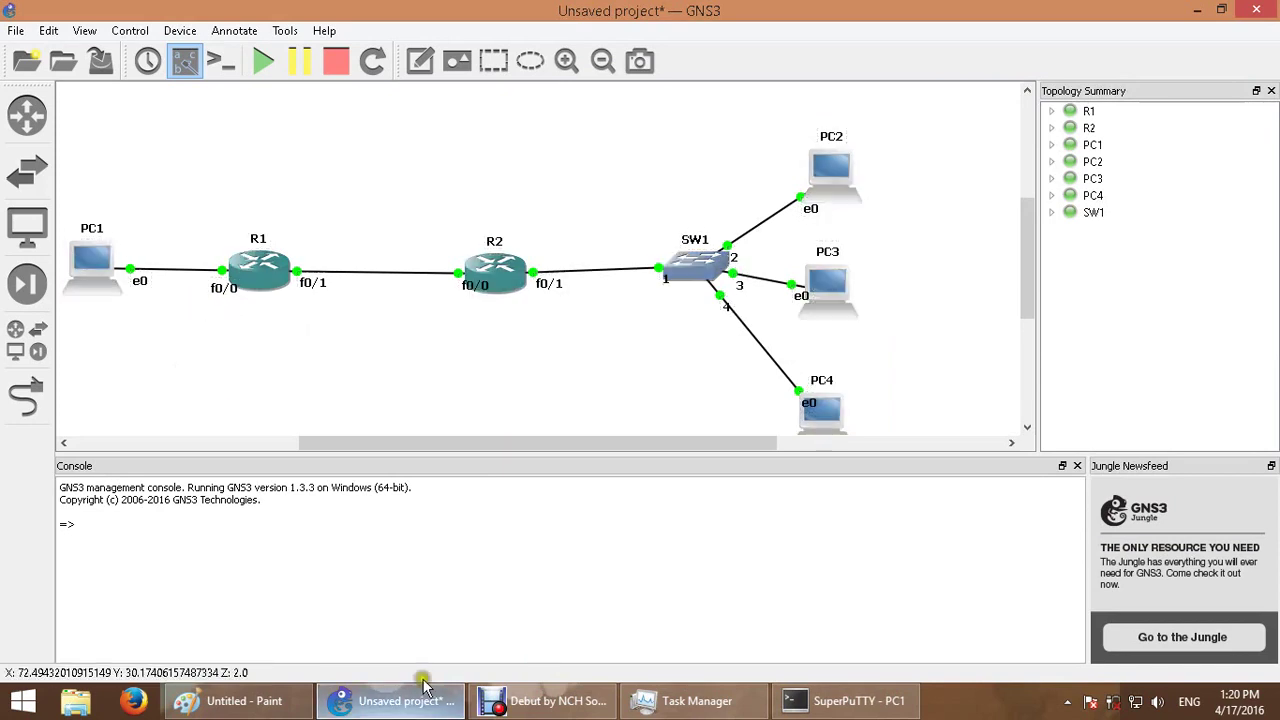
pyautogui.click(245, 701)
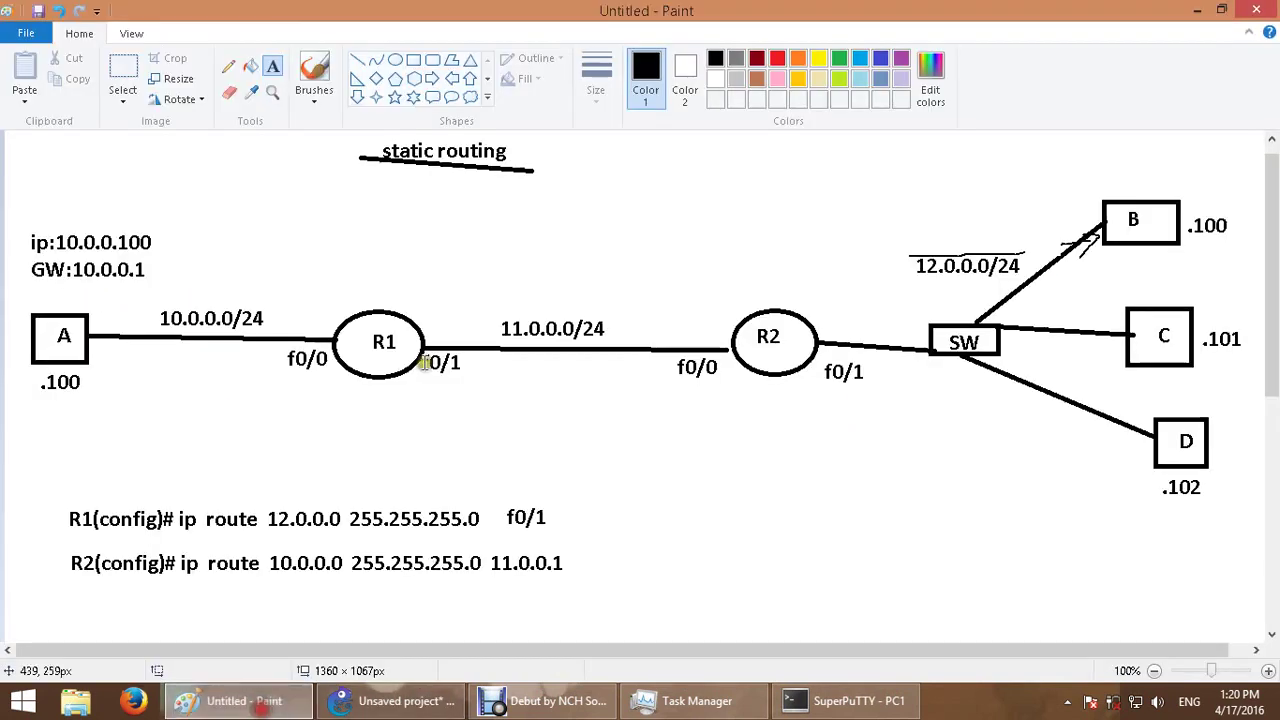
pyautogui.click(228, 66)
pyautogui.click(758, 60)
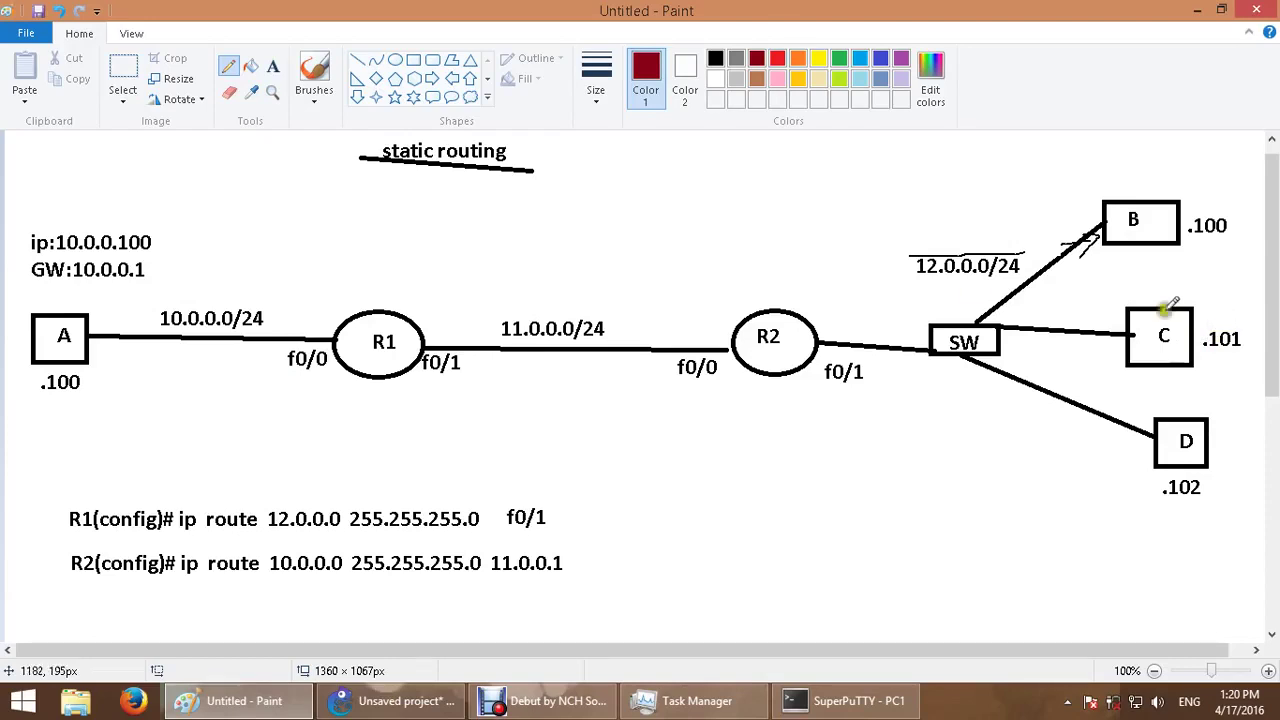
pyautogui.moveTo(383, 258); pyautogui.dragTo(384, 401)
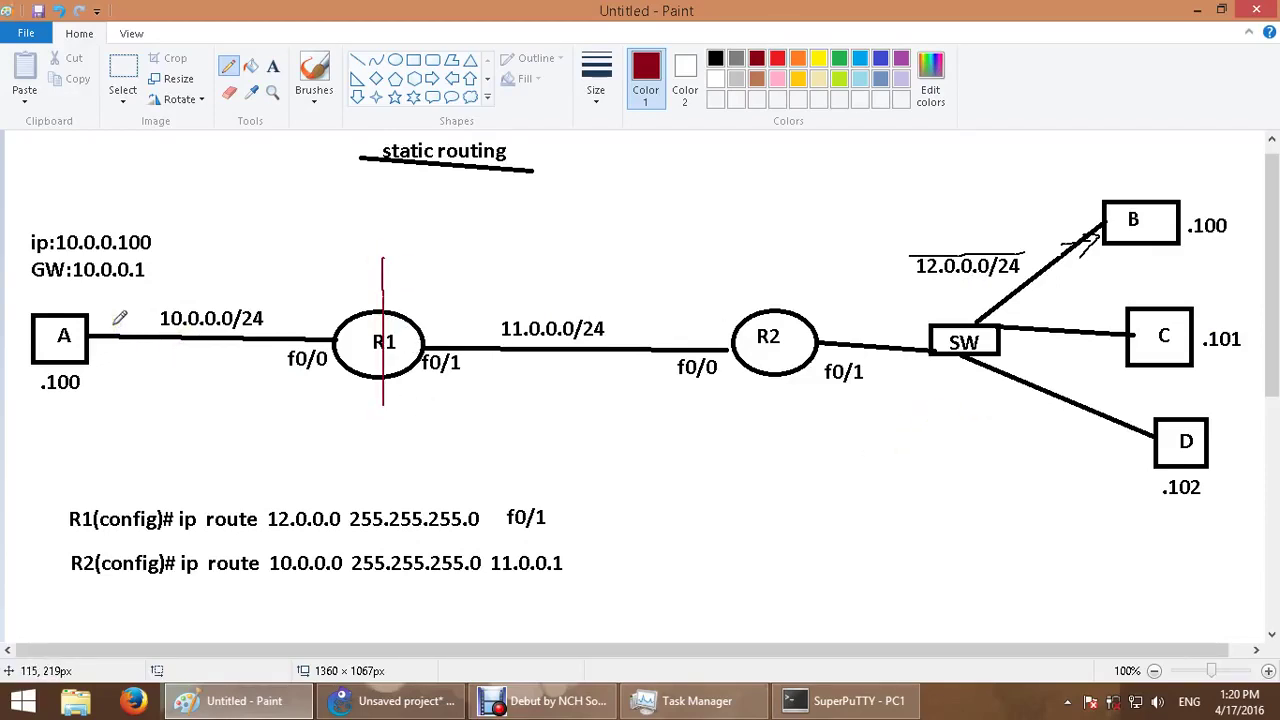
pyautogui.click(109, 320)
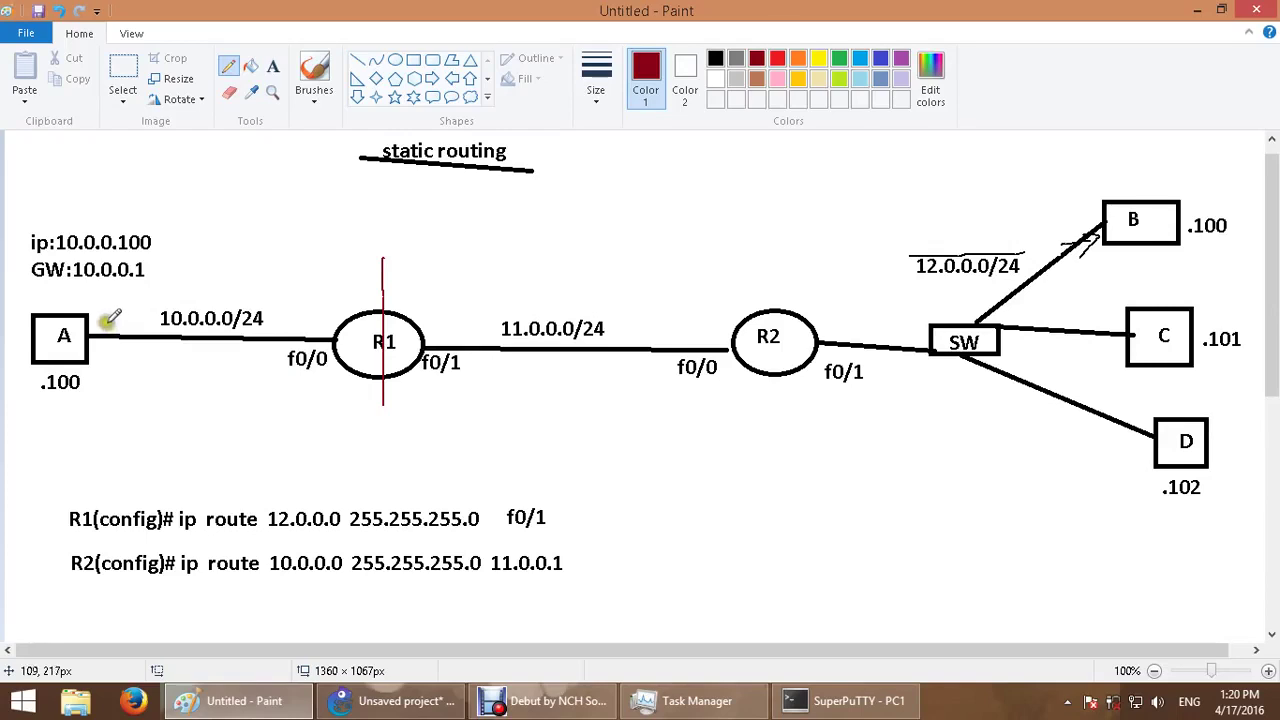
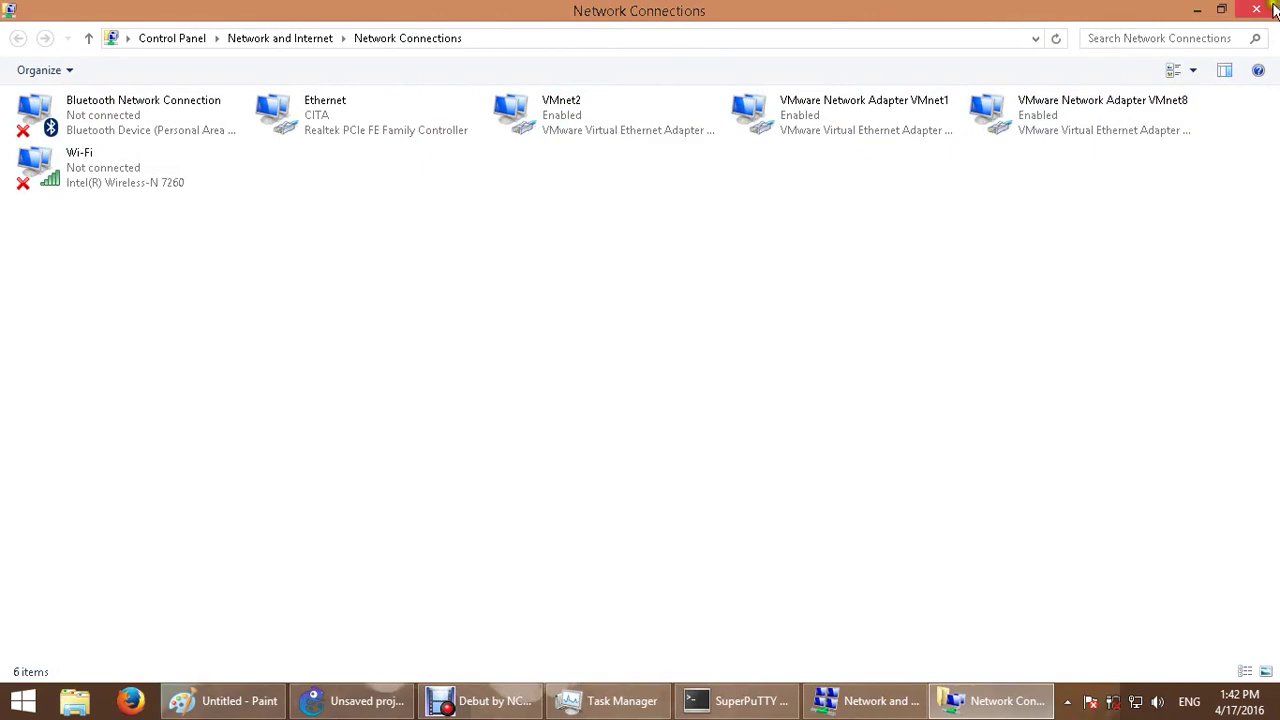
# - Close Network Connections, clear the desktop of open windows, and open Device Manager in the maximized Computer Management window for This PC
pyautogui.click(1257, 9)
pyautogui.click(1200, 10)
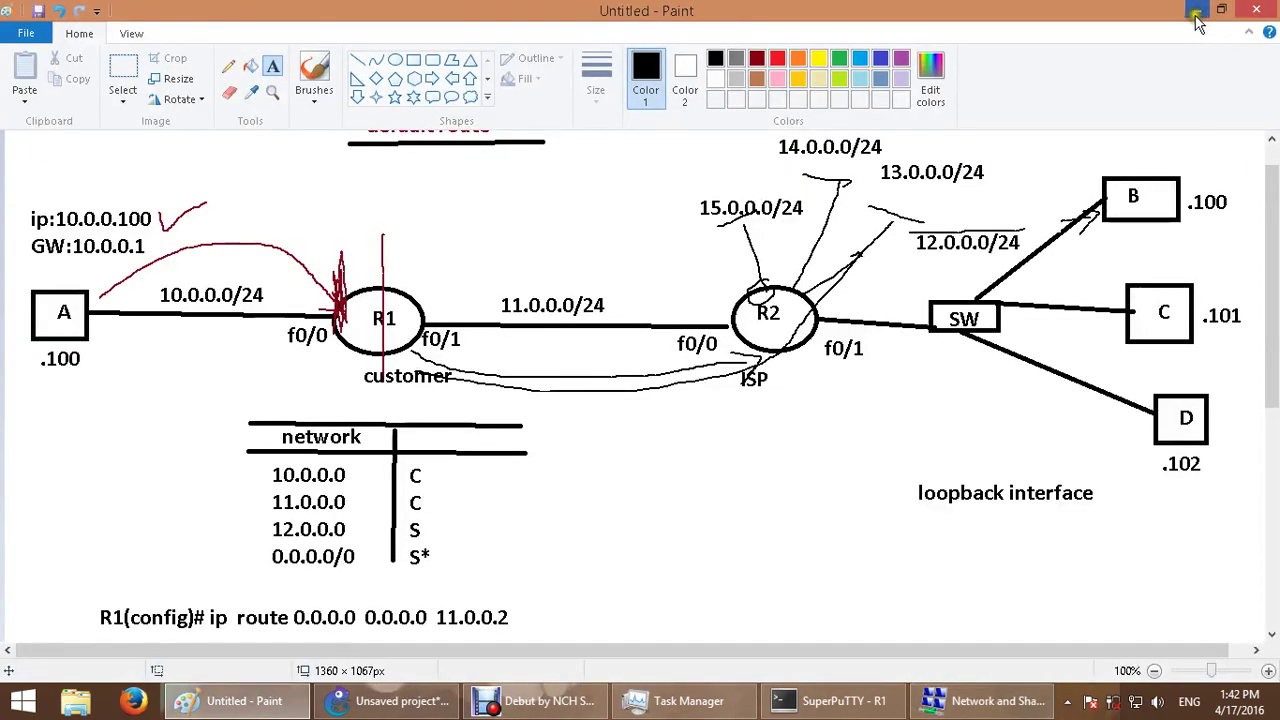
pyautogui.click(1203, 14)
pyautogui.click(1042, 72)
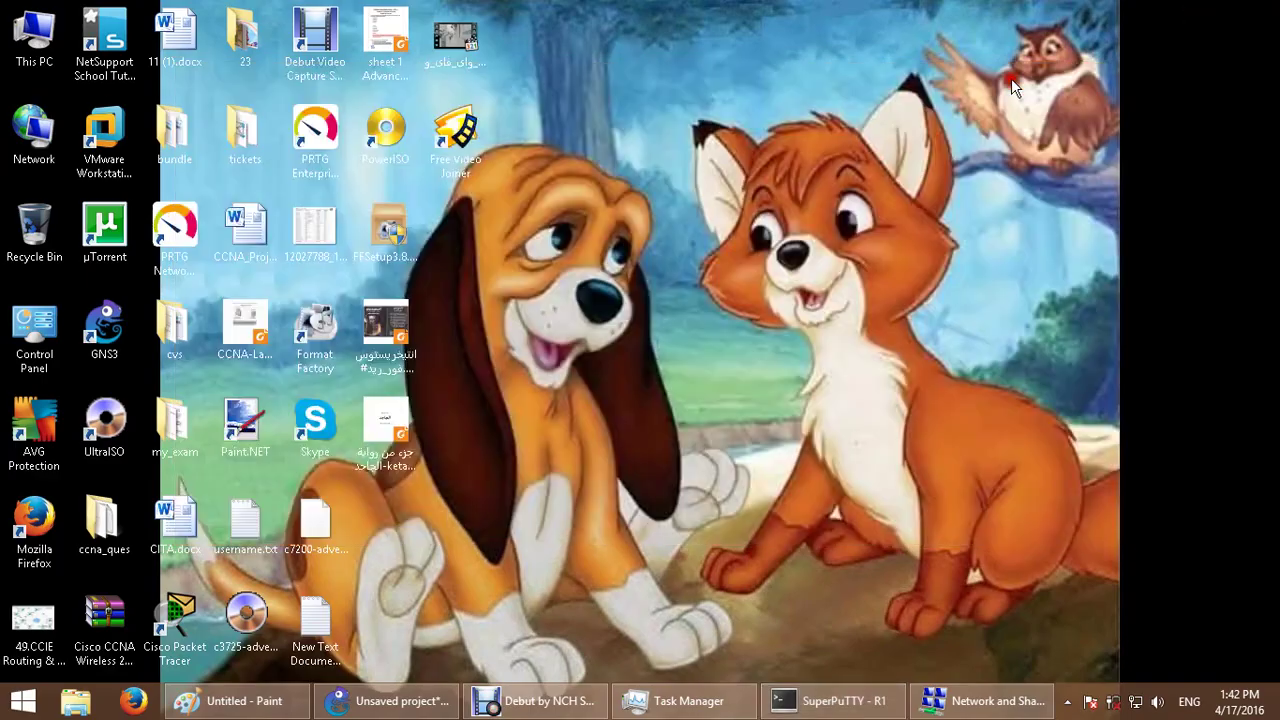
pyautogui.rightClick(23, 63)
pyautogui.click(97, 97)
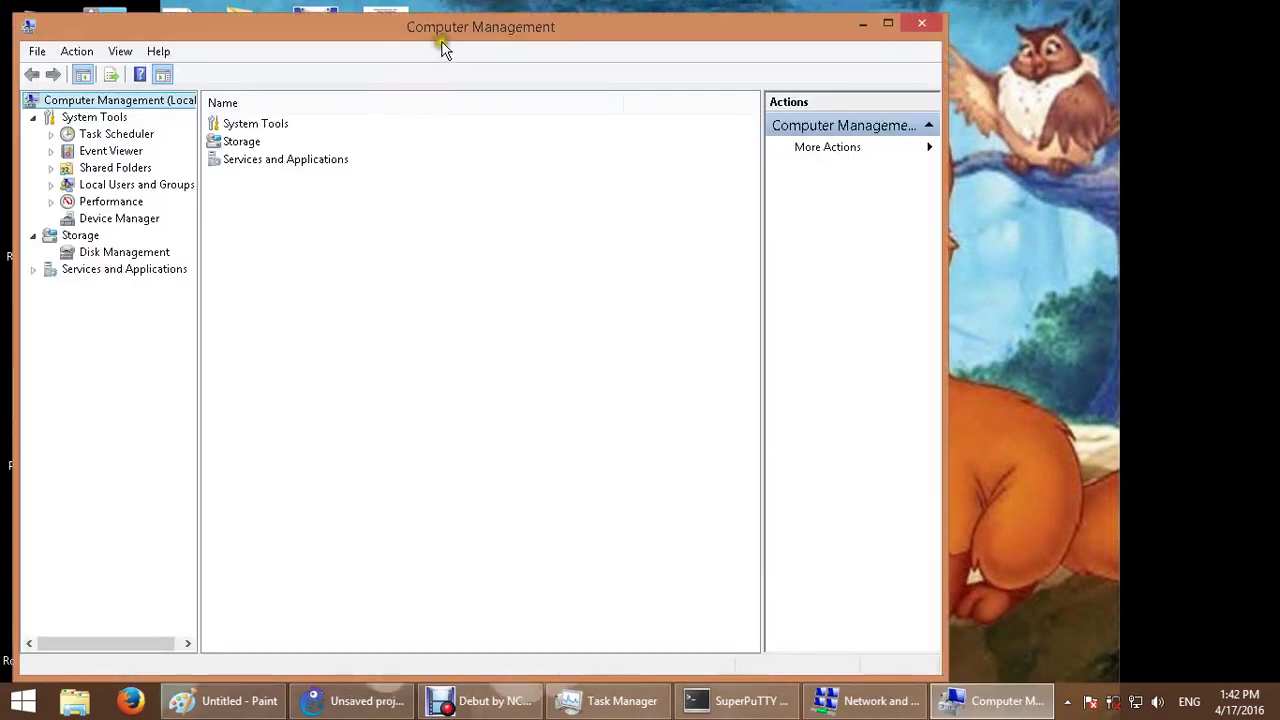
pyautogui.doubleClick(445, 34)
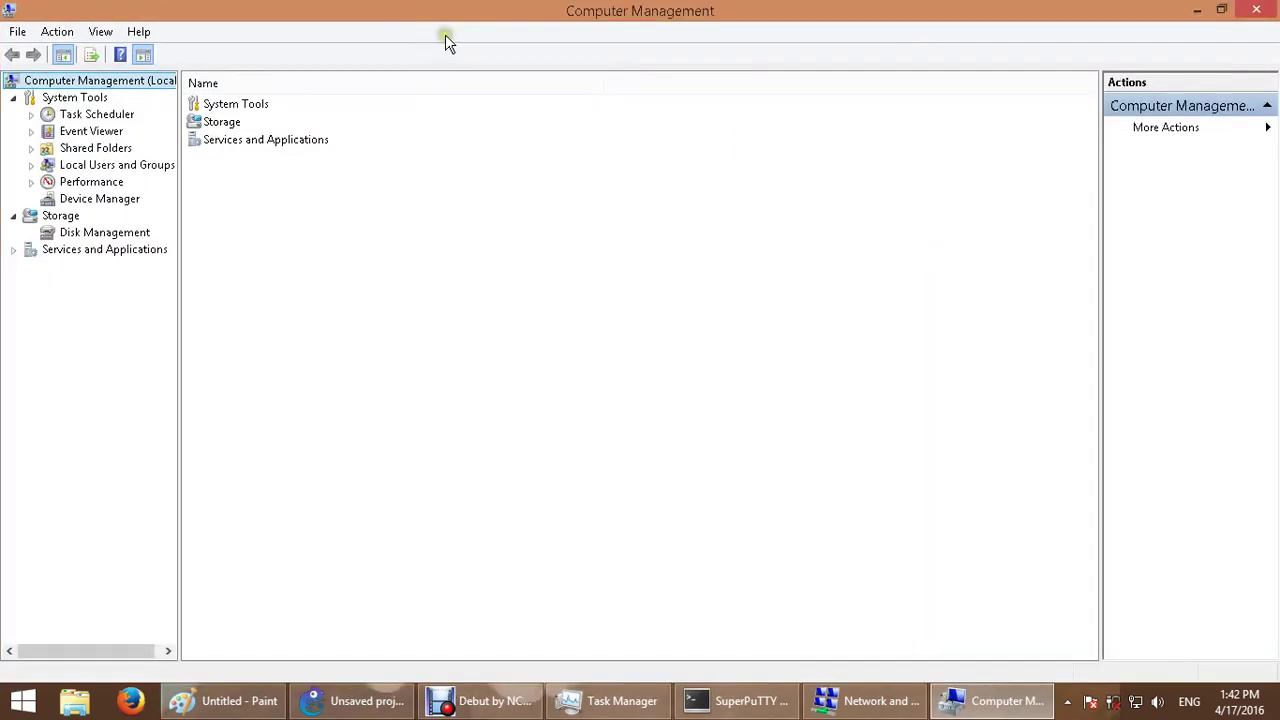
pyautogui.click(112, 203)
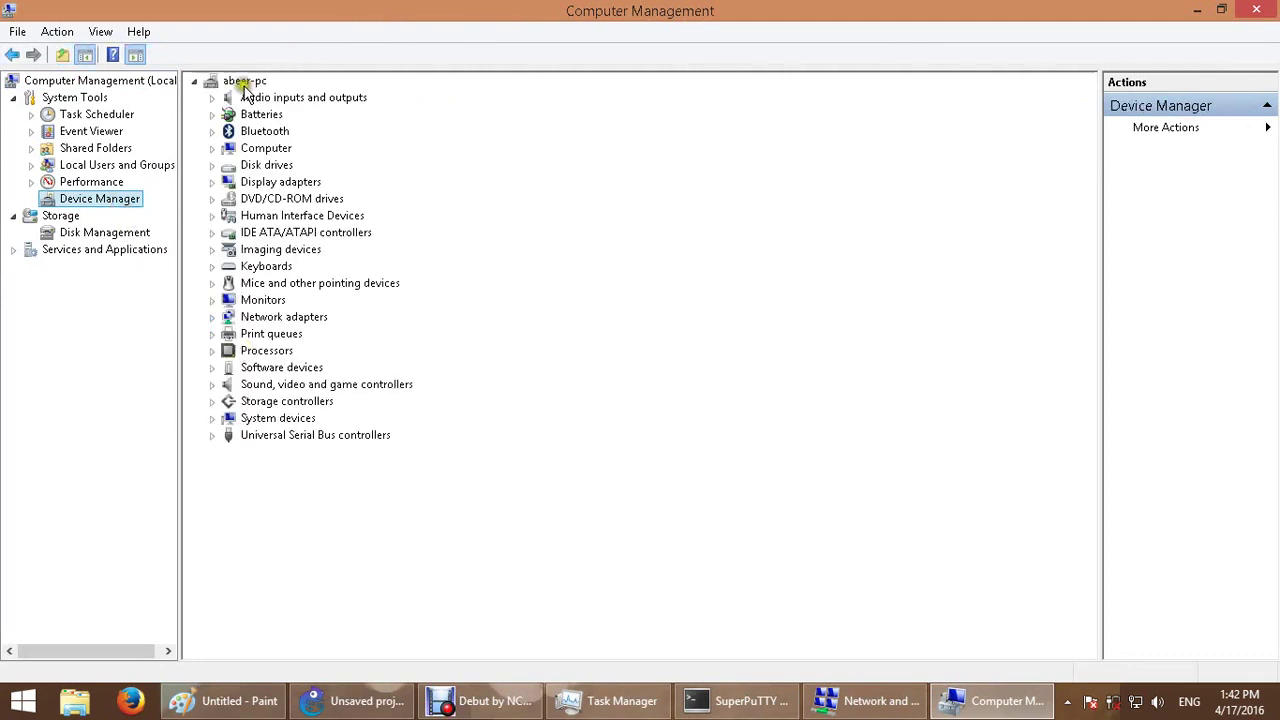
# - Start adding legacy hardware to the computer and choose to install hardware manually selected from a list
pyautogui.rightClick(264, 84)
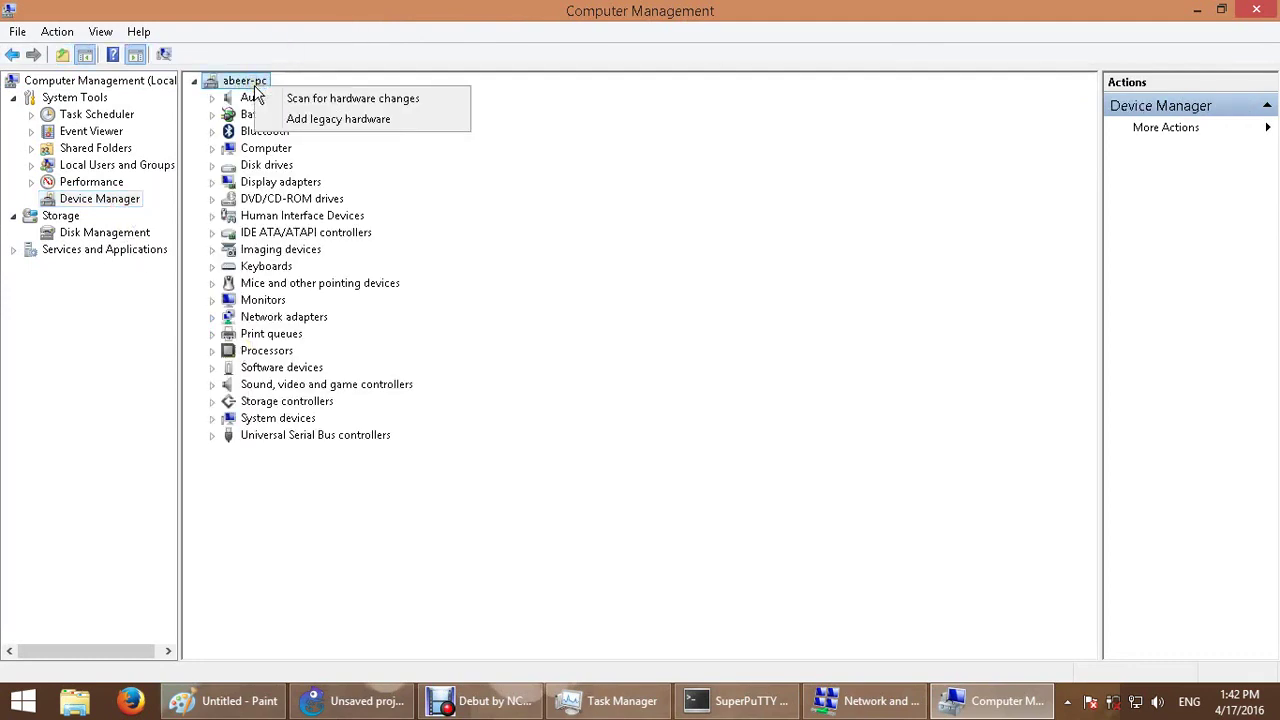
pyautogui.click(385, 121)
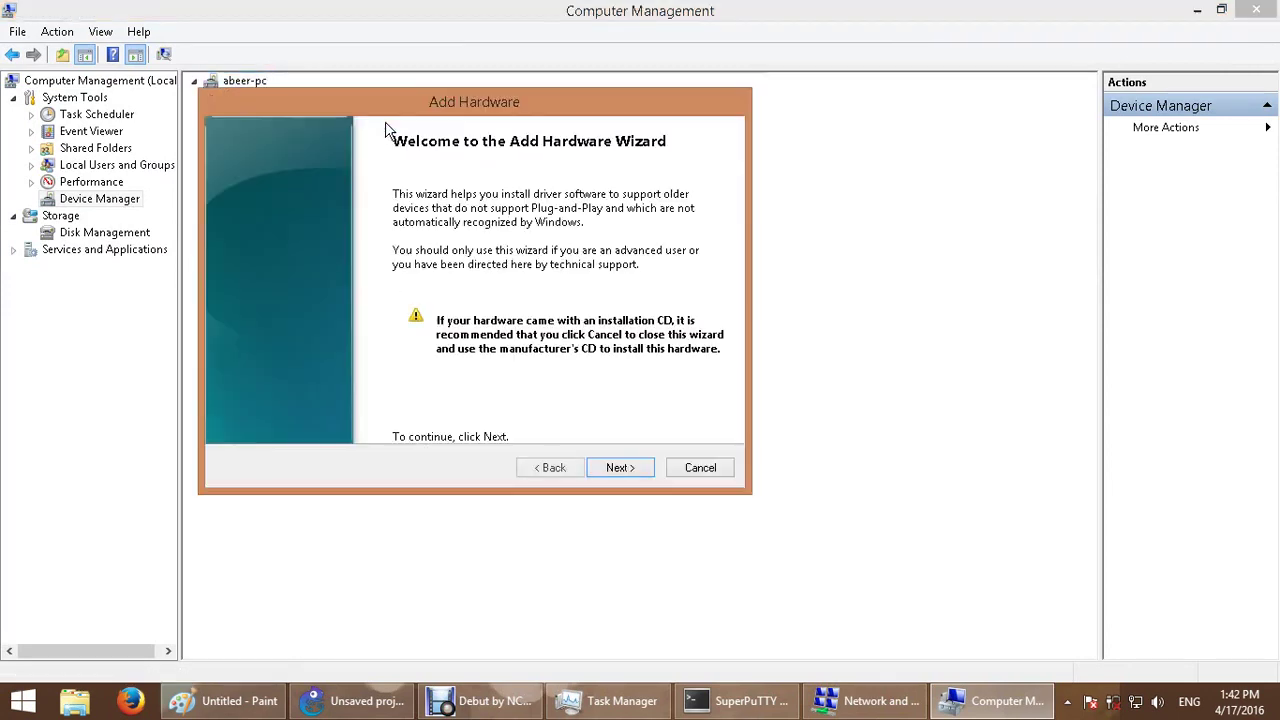
pyautogui.click(621, 470)
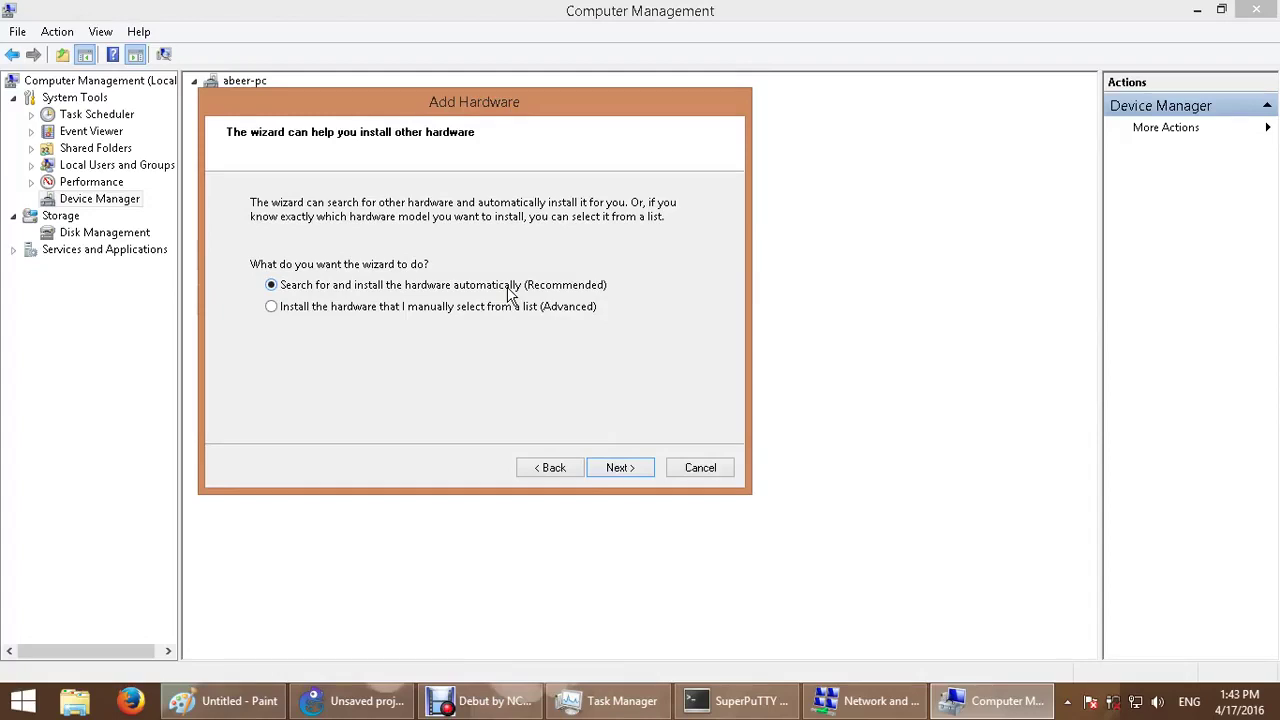
pyautogui.click(290, 307)
pyautogui.click(287, 286)
pyautogui.click(306, 312)
pyautogui.click(606, 467)
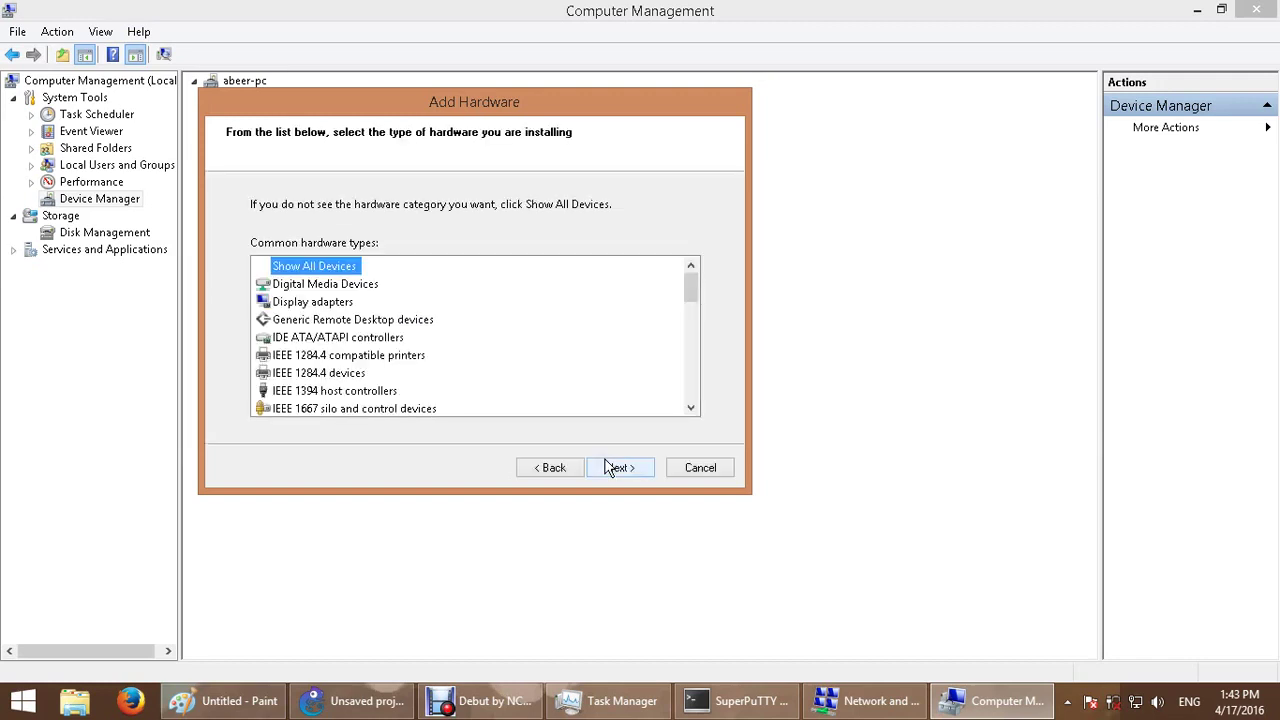
# - Choose Network adapters as the type of hardware to install
pyautogui.moveTo(689, 290); pyautogui.dragTo(698, 336)
pyautogui.click(334, 355)
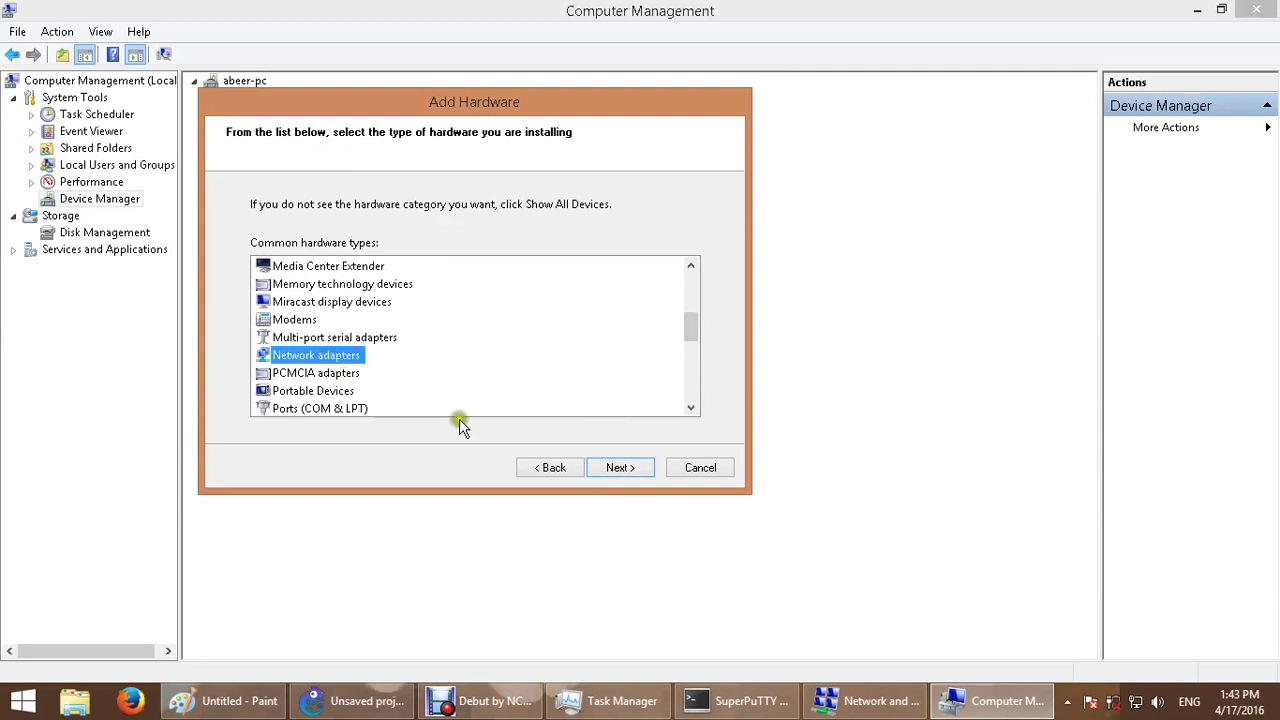
pyautogui.click(624, 467)
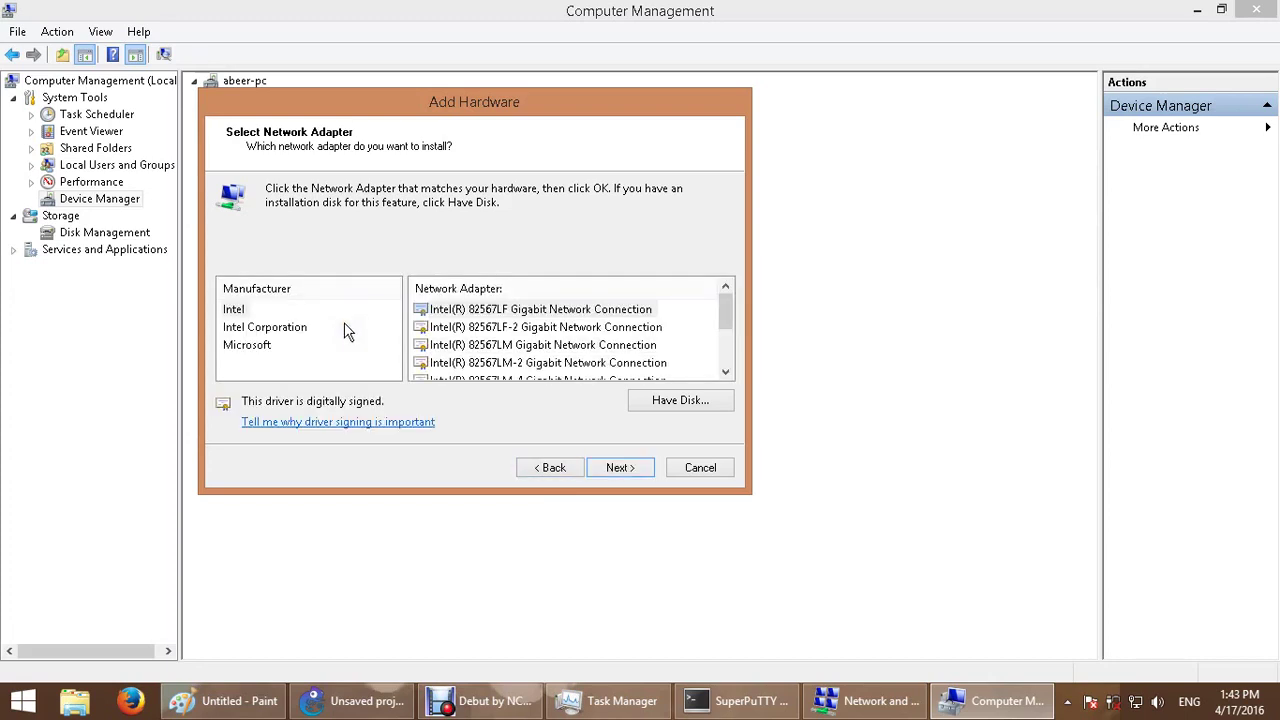
# - Select Microsoft as manufacturer and Microsoft KM-TEST Loopback Adapter as the network adapter
pyautogui.click(266, 348)
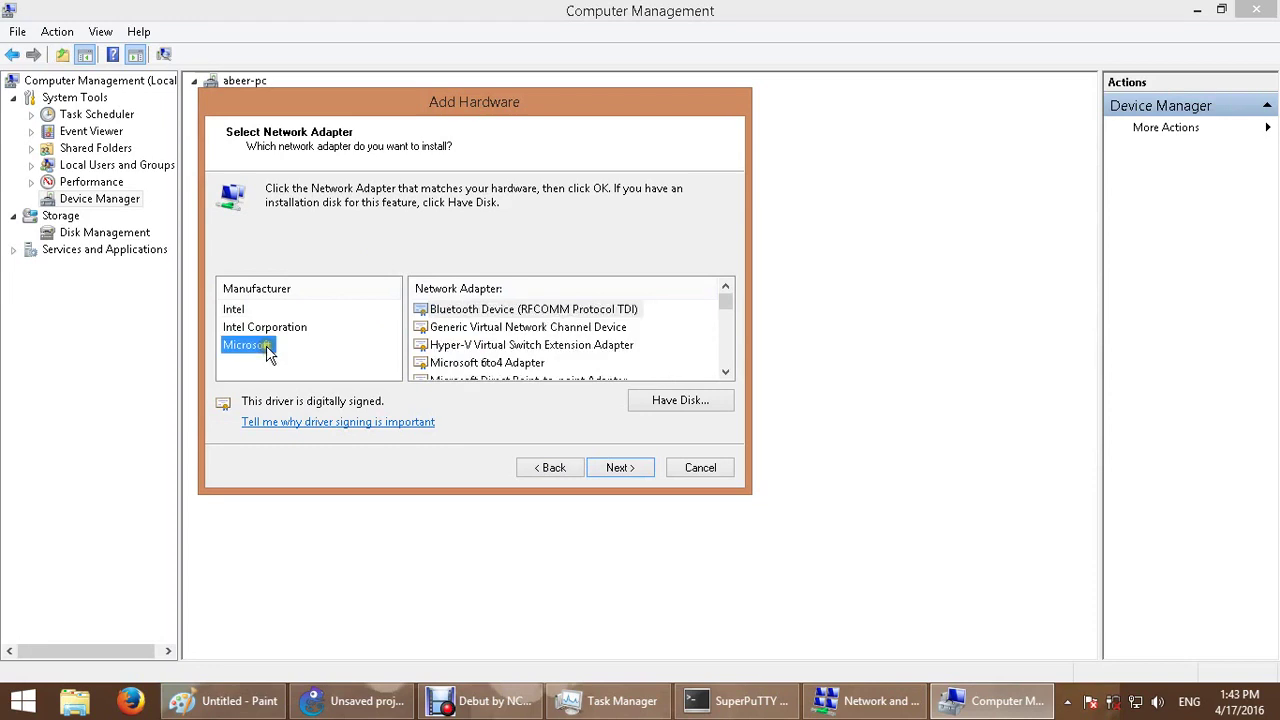
pyautogui.click(725, 373)
pyautogui.click(725, 373)
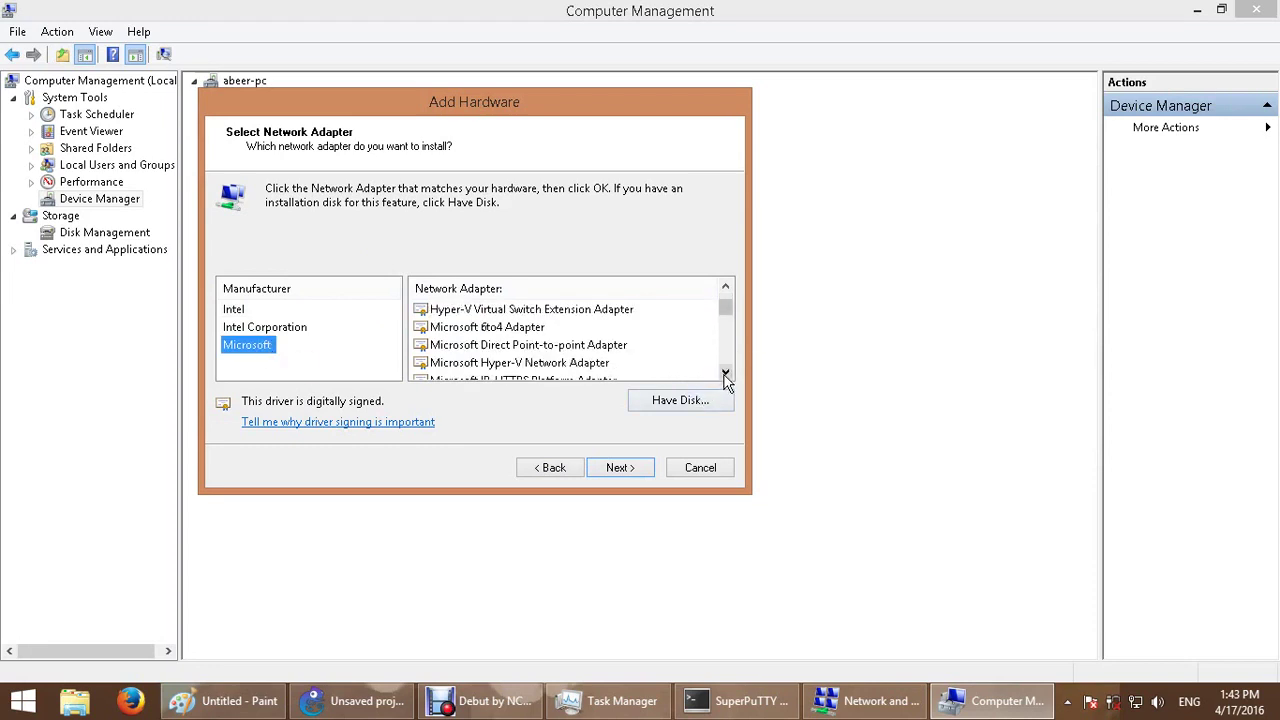
pyautogui.click(725, 374)
pyautogui.click(725, 374)
pyautogui.click(725, 374)
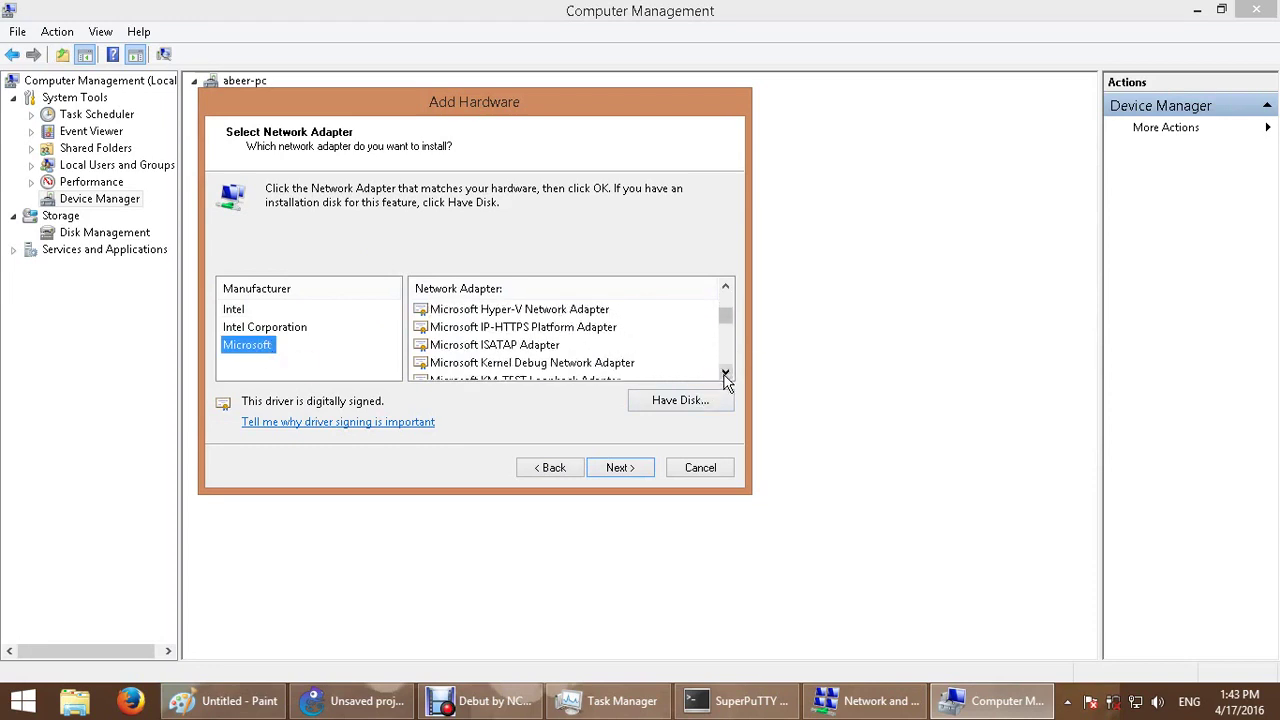
pyautogui.click(725, 374)
pyautogui.click(540, 364)
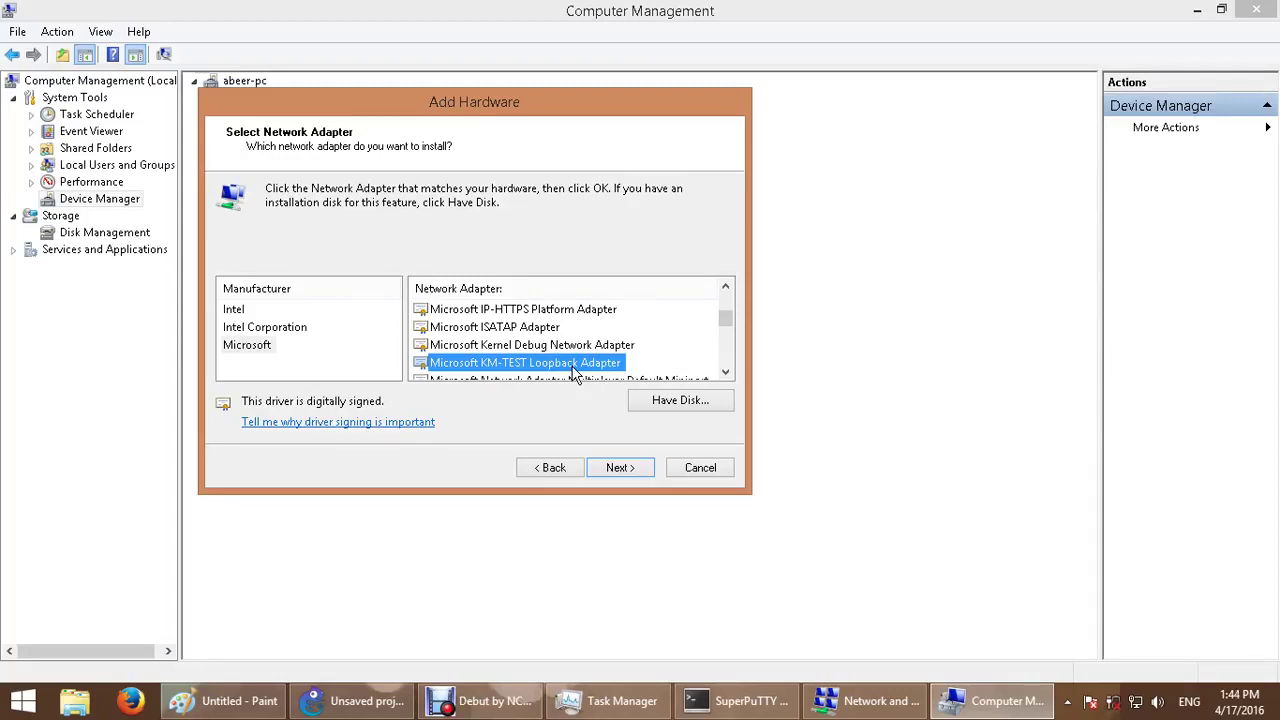
# - Install the selected loopback adapter, finish the Add Hardware wizard, and close Computer Management
pyautogui.click(620, 467)
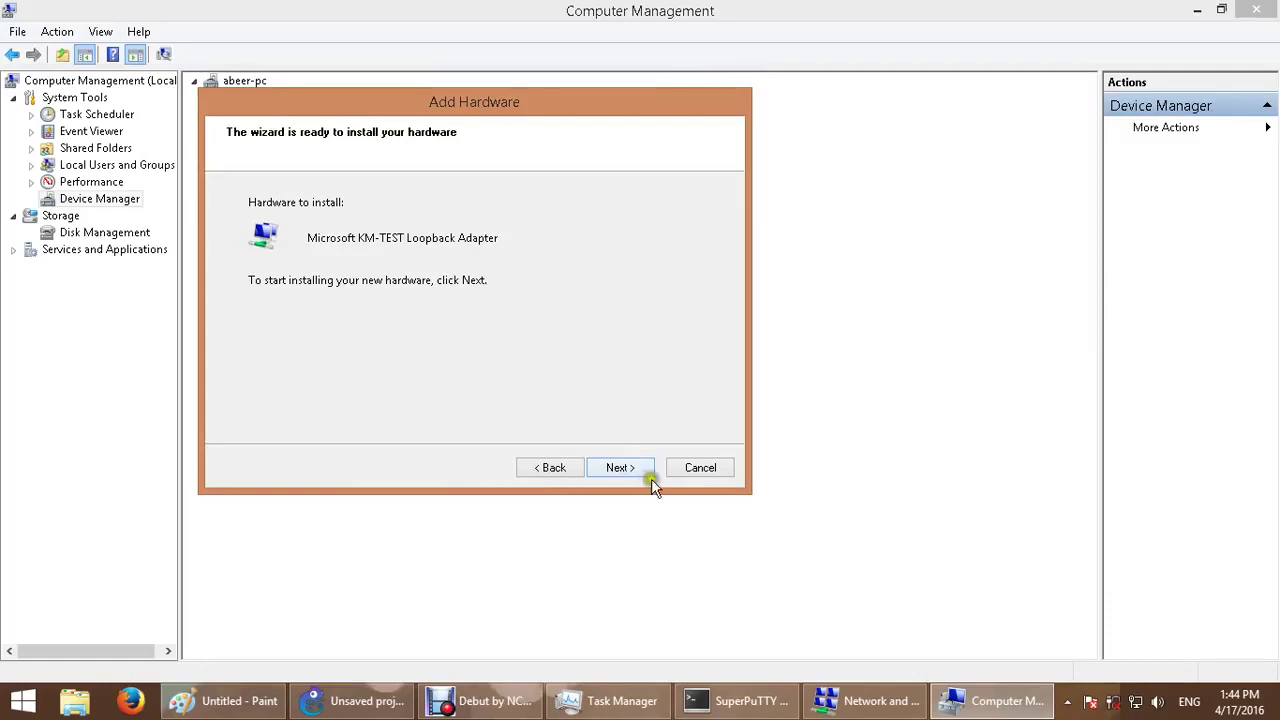
pyautogui.click(613, 473)
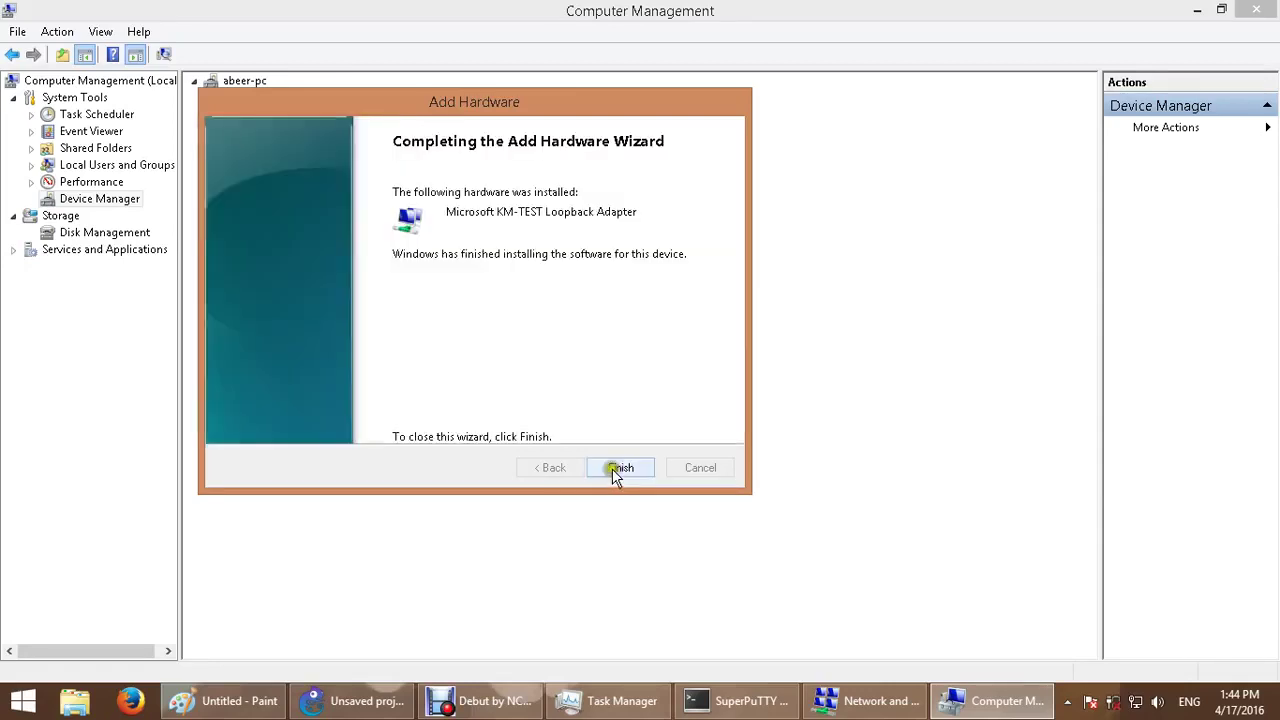
pyautogui.click(617, 470)
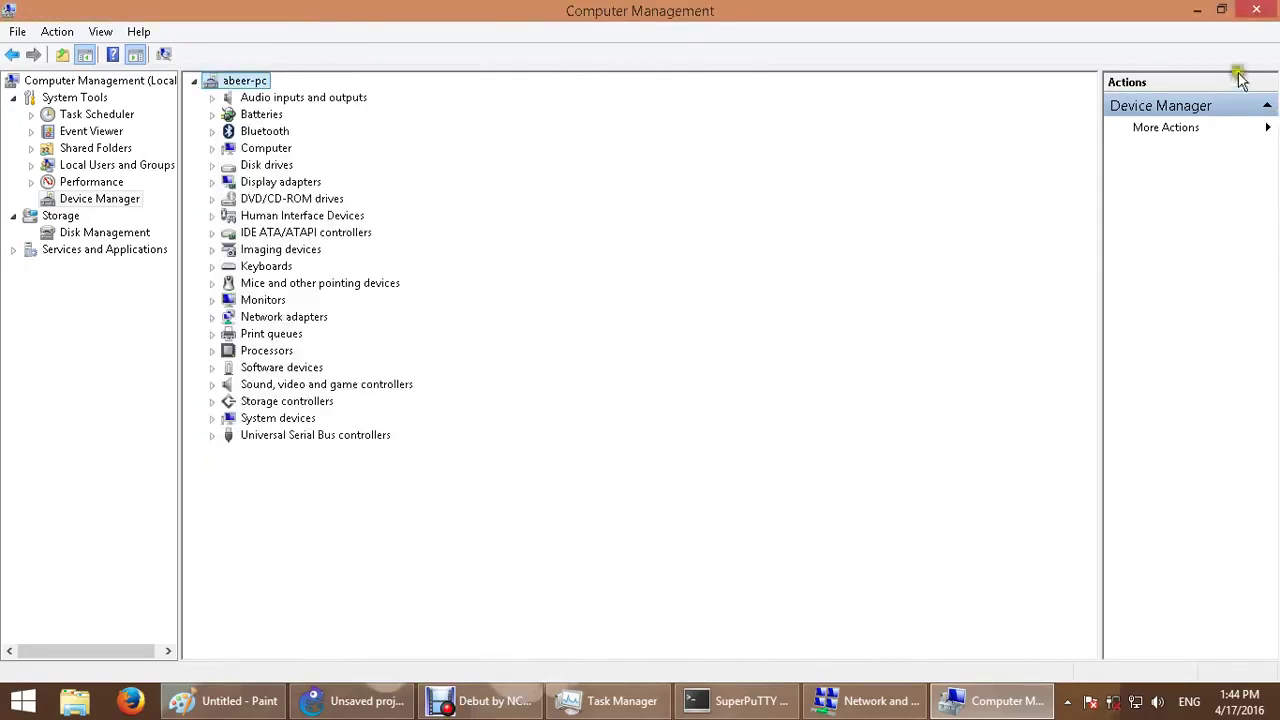
pyautogui.click(1256, 10)
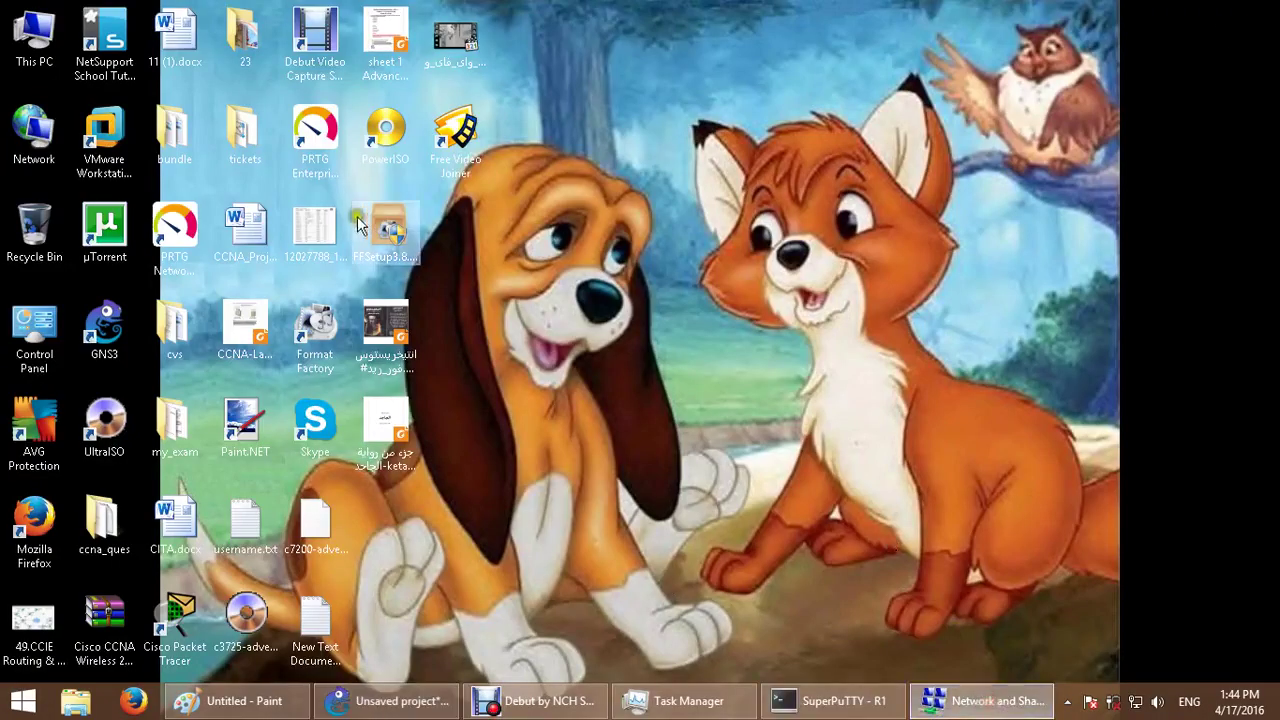
# - Open the adapter settings from Network and Sharing Center and refresh the list of network connections
pyautogui.click(990, 704)
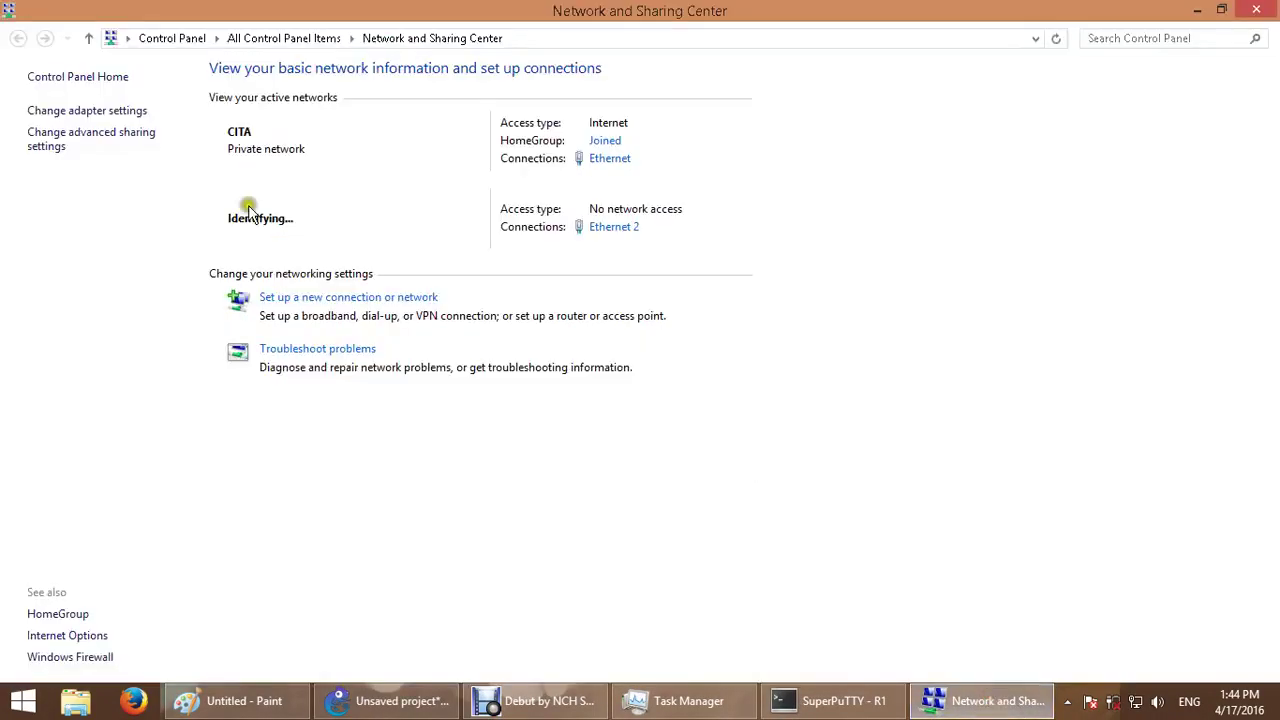
pyautogui.click(114, 112)
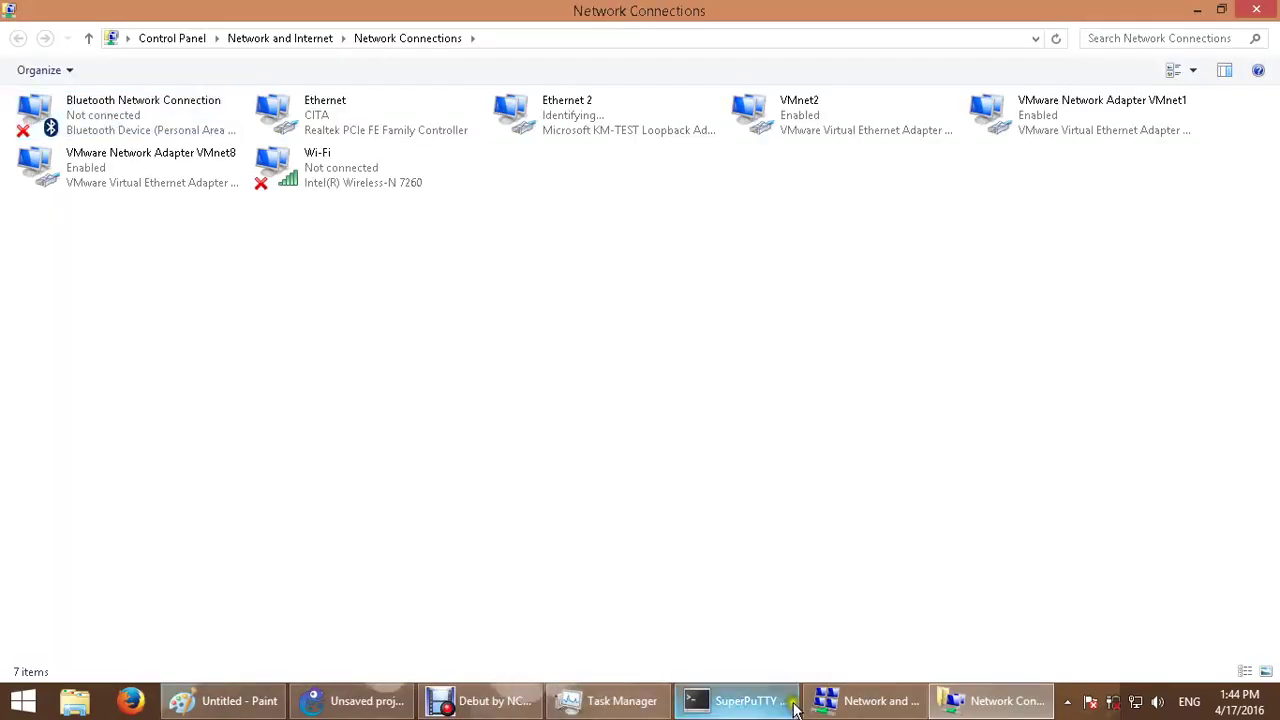
pyautogui.rightClick(269, 340)
pyautogui.moveTo(343, 399)
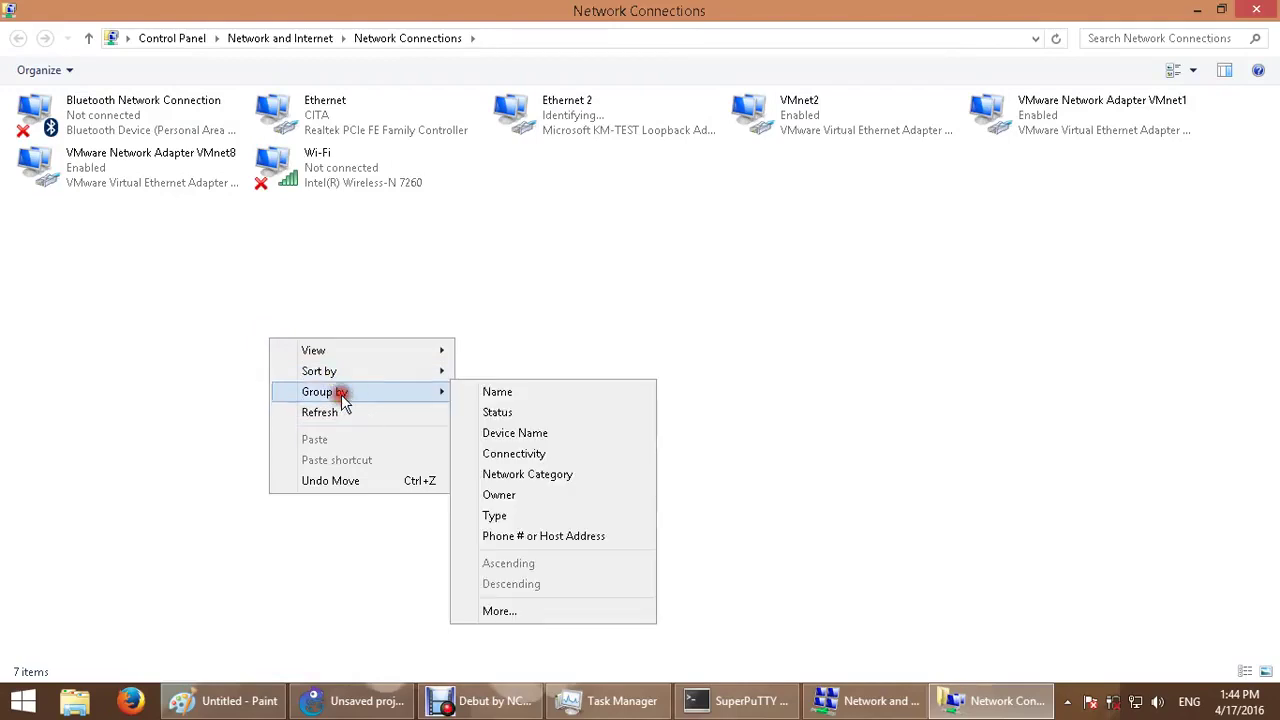
pyautogui.click(569, 293)
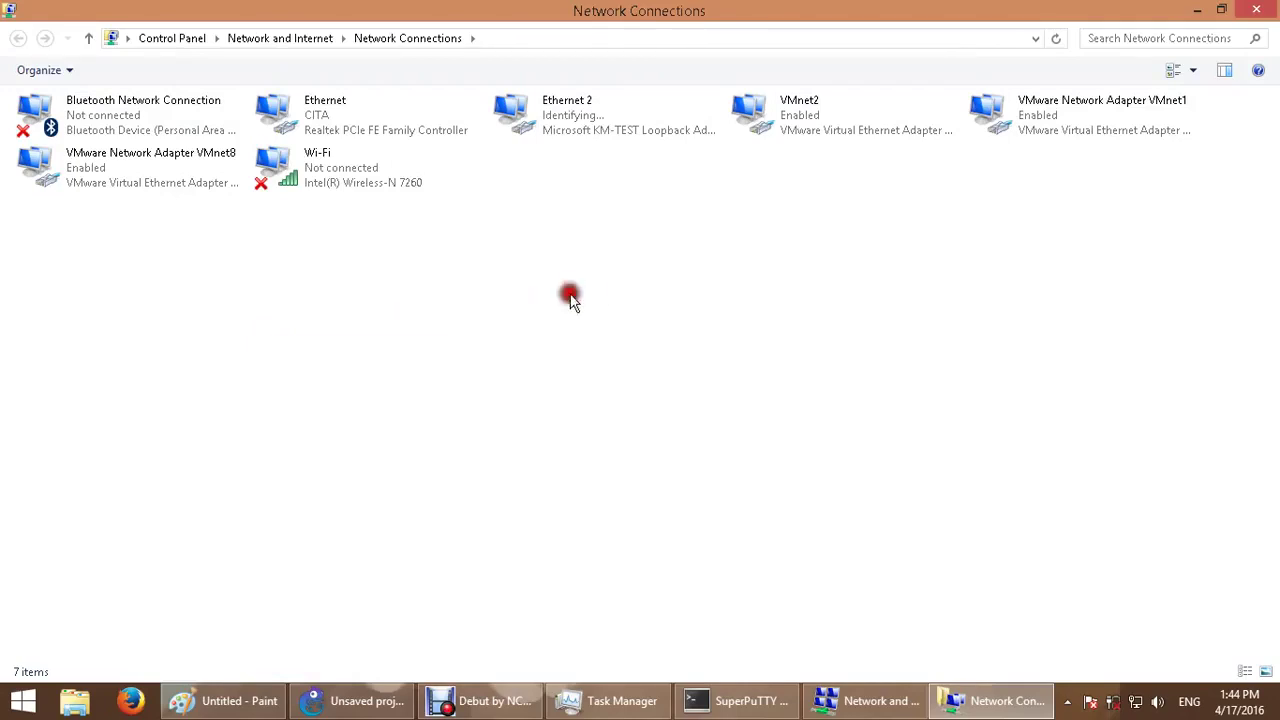
pyautogui.rightClick(501, 333)
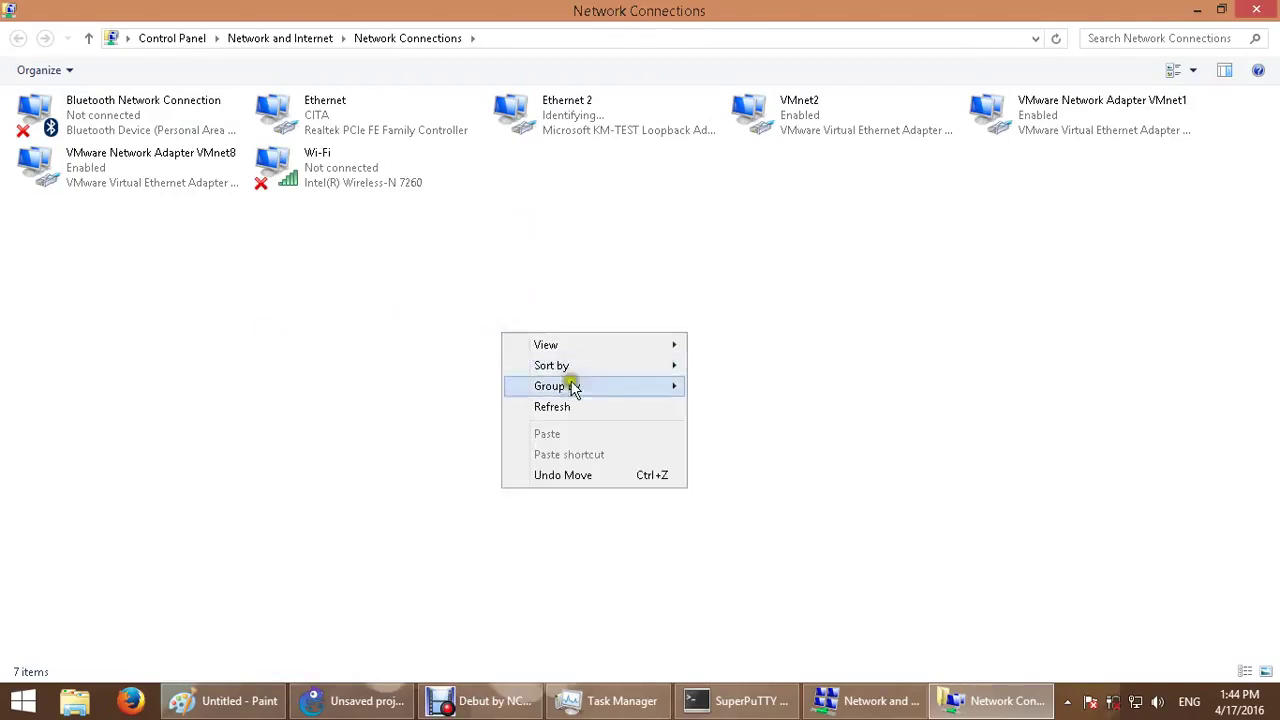
pyautogui.click(596, 406)
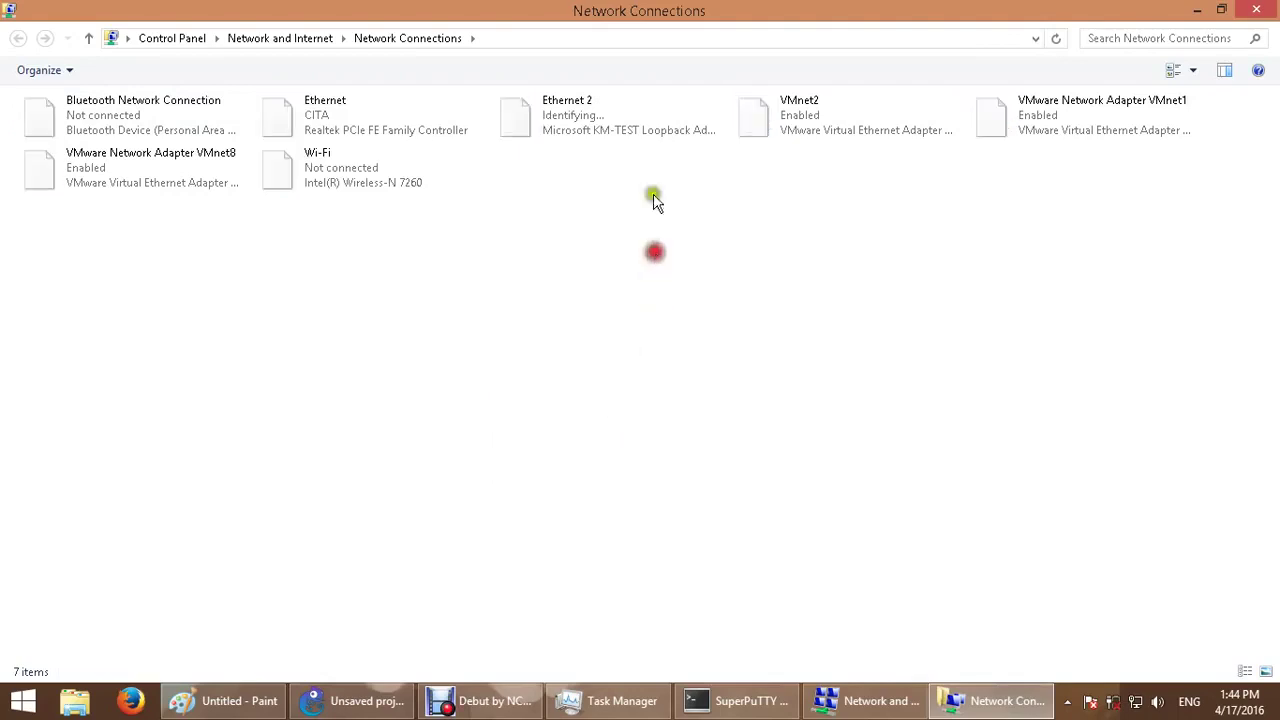
# - Examine the connection details of the Microsoft KM-TEST Loopback Adapter, including its autoconfiguration IPv4 address, and close its status windows
pyautogui.click(616, 132)
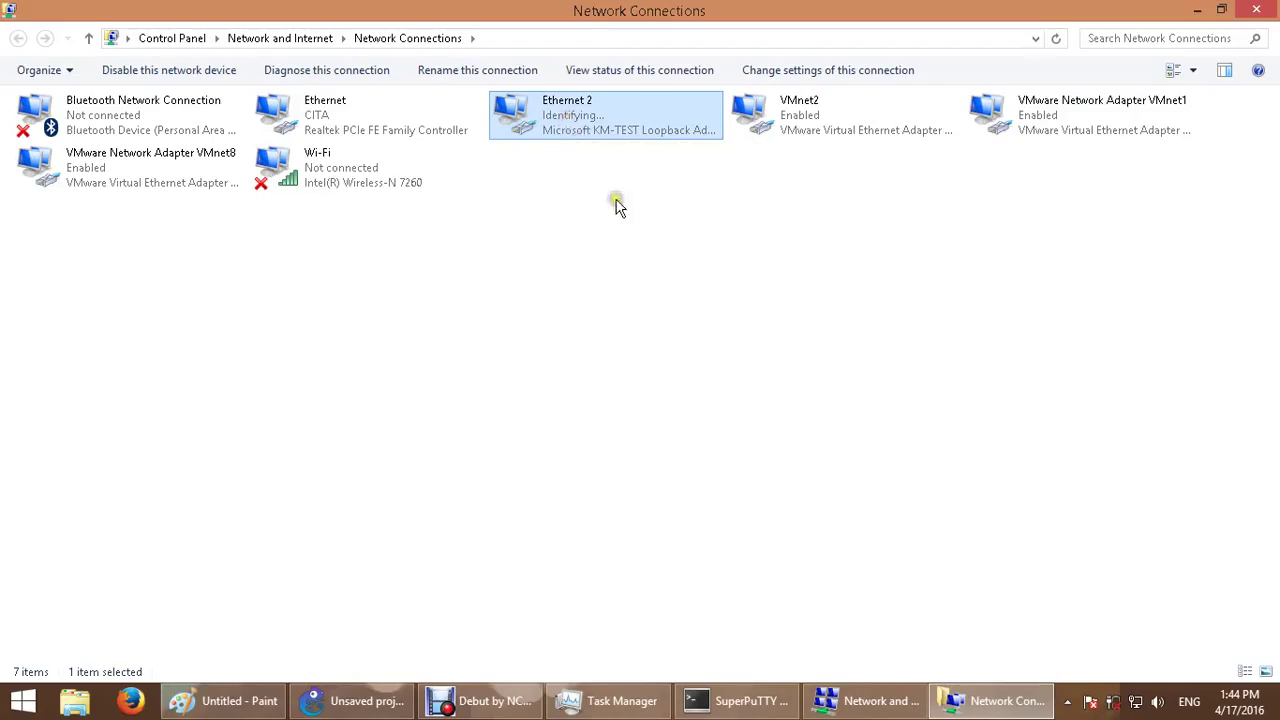
pyautogui.doubleClick(547, 121)
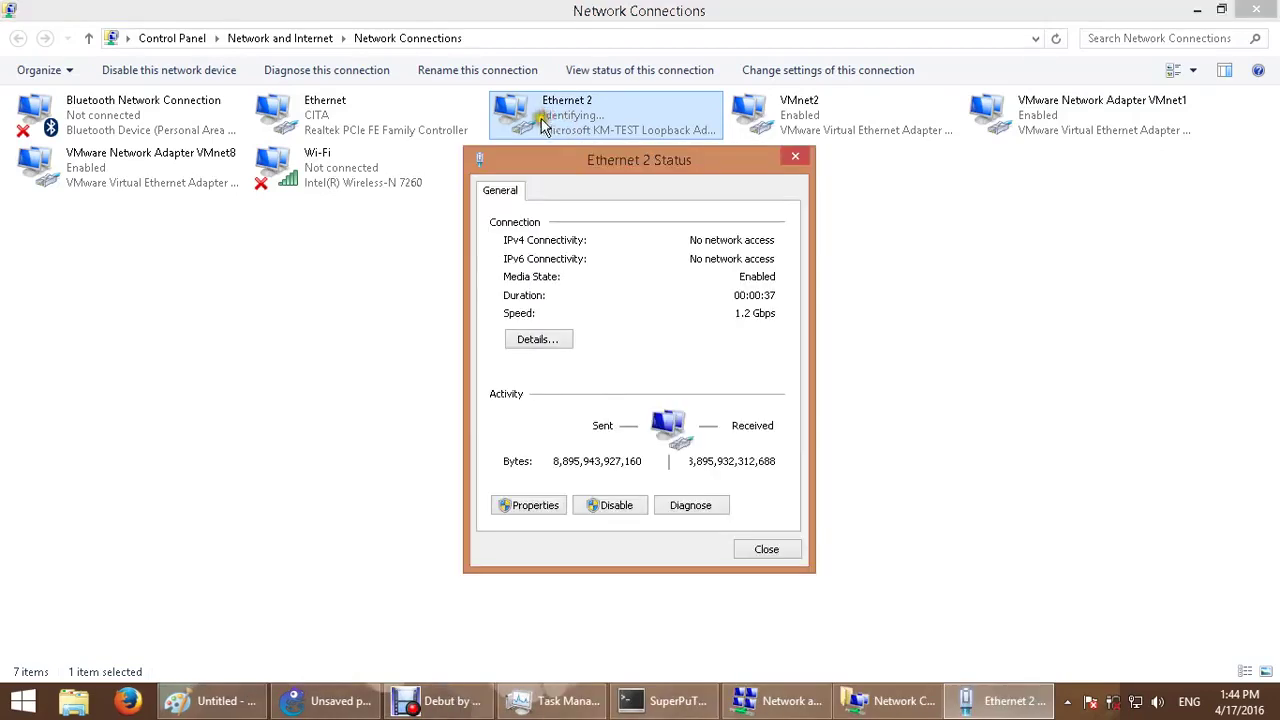
pyautogui.click(543, 338)
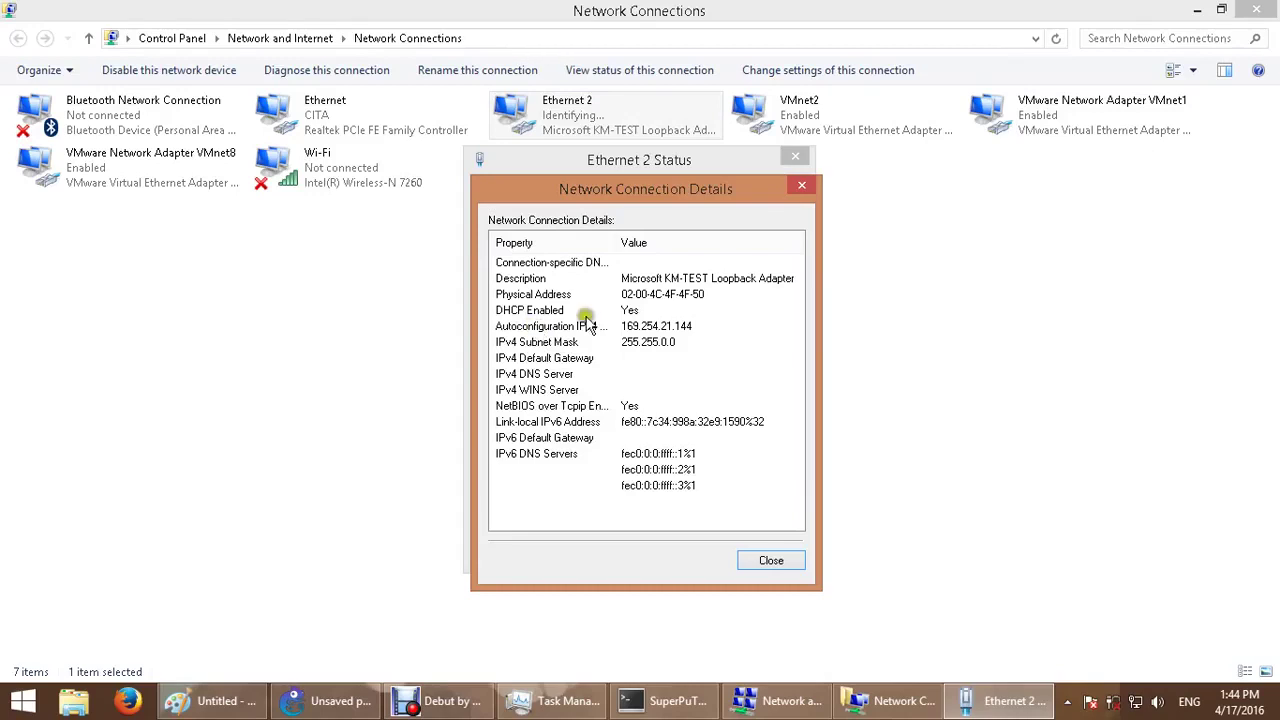
pyautogui.click(690, 326)
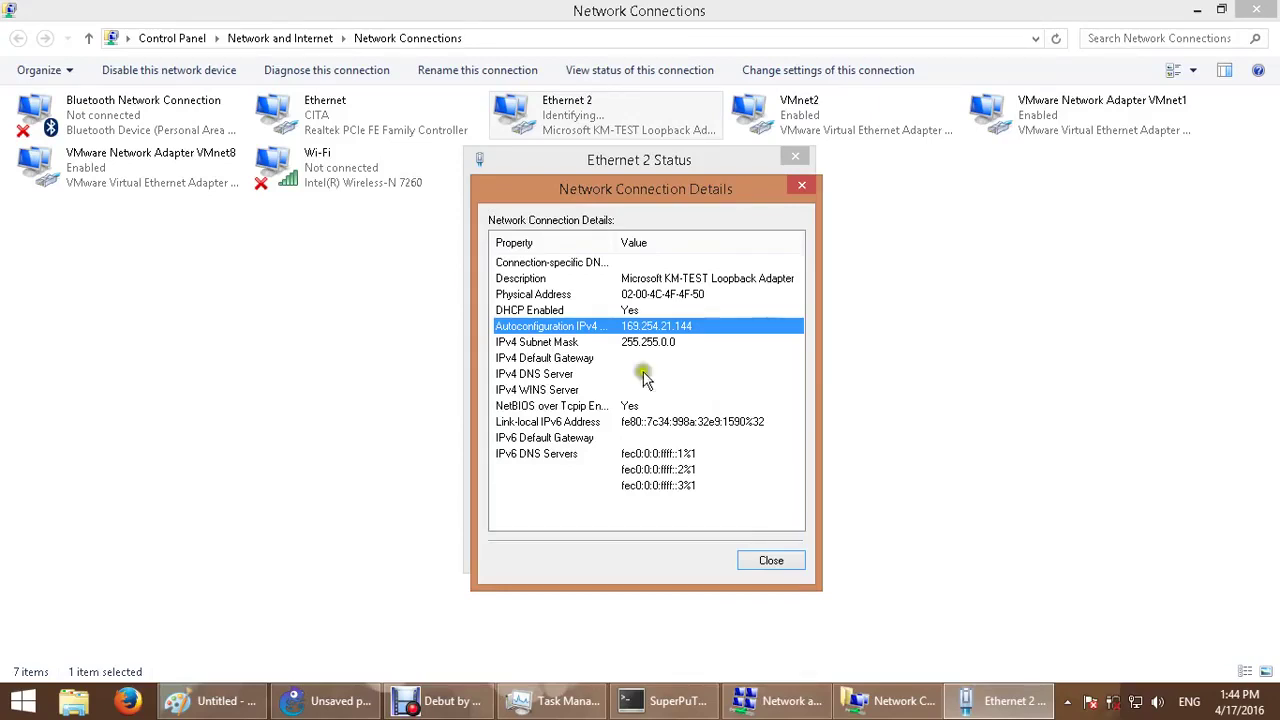
pyautogui.click(779, 557)
pyautogui.click(754, 542)
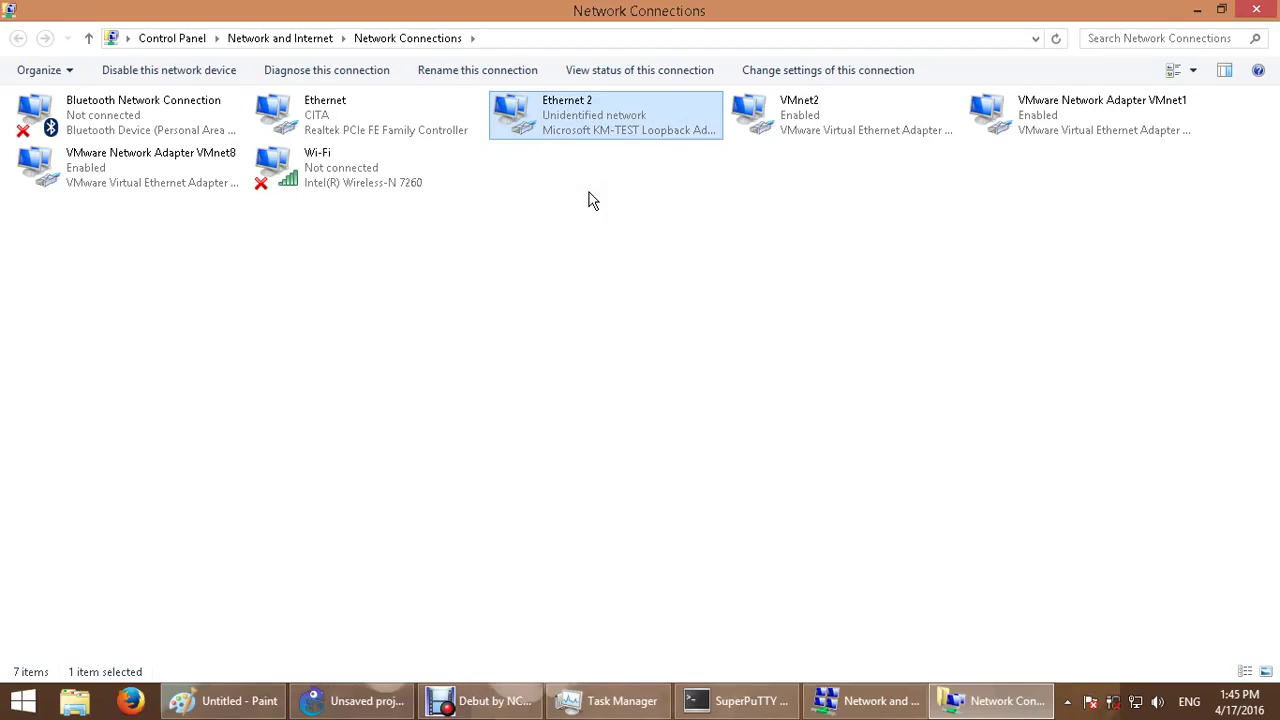
# - Minimize the Network Connections and Network and Sharing Center windows and switch to the network diagram in Paint
pyautogui.click(1197, 9)
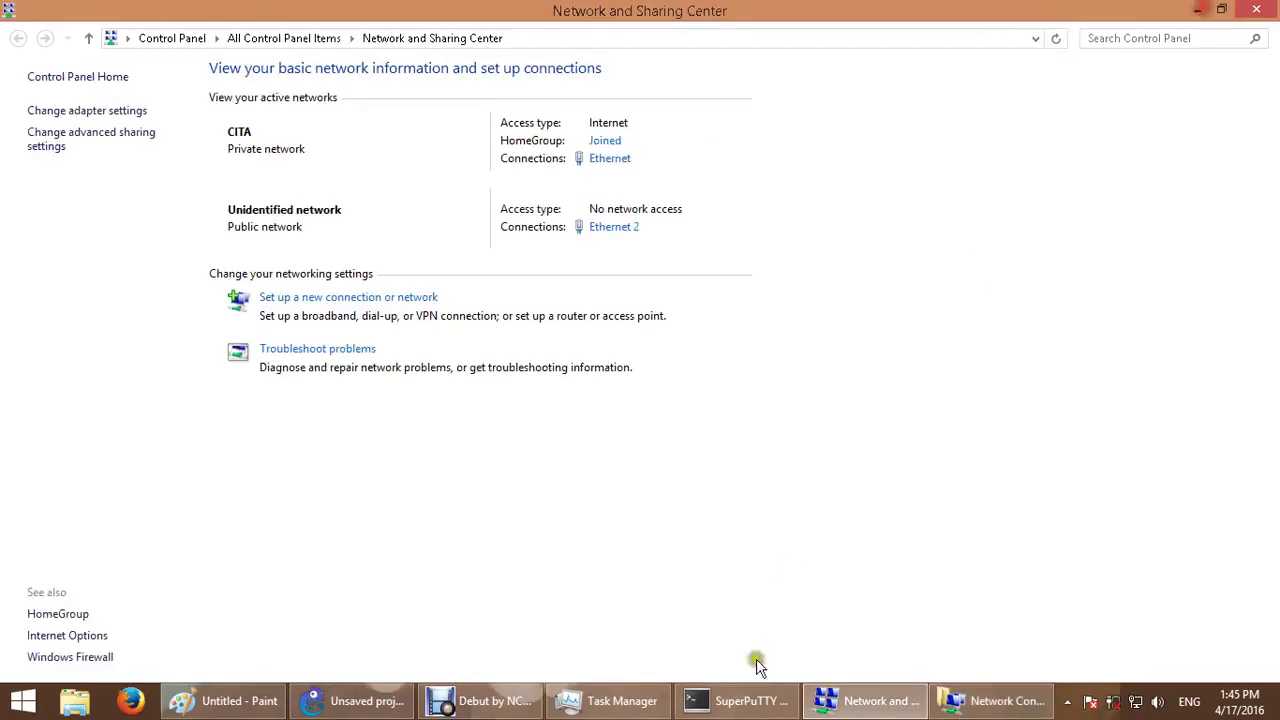
pyautogui.click(1199, 9)
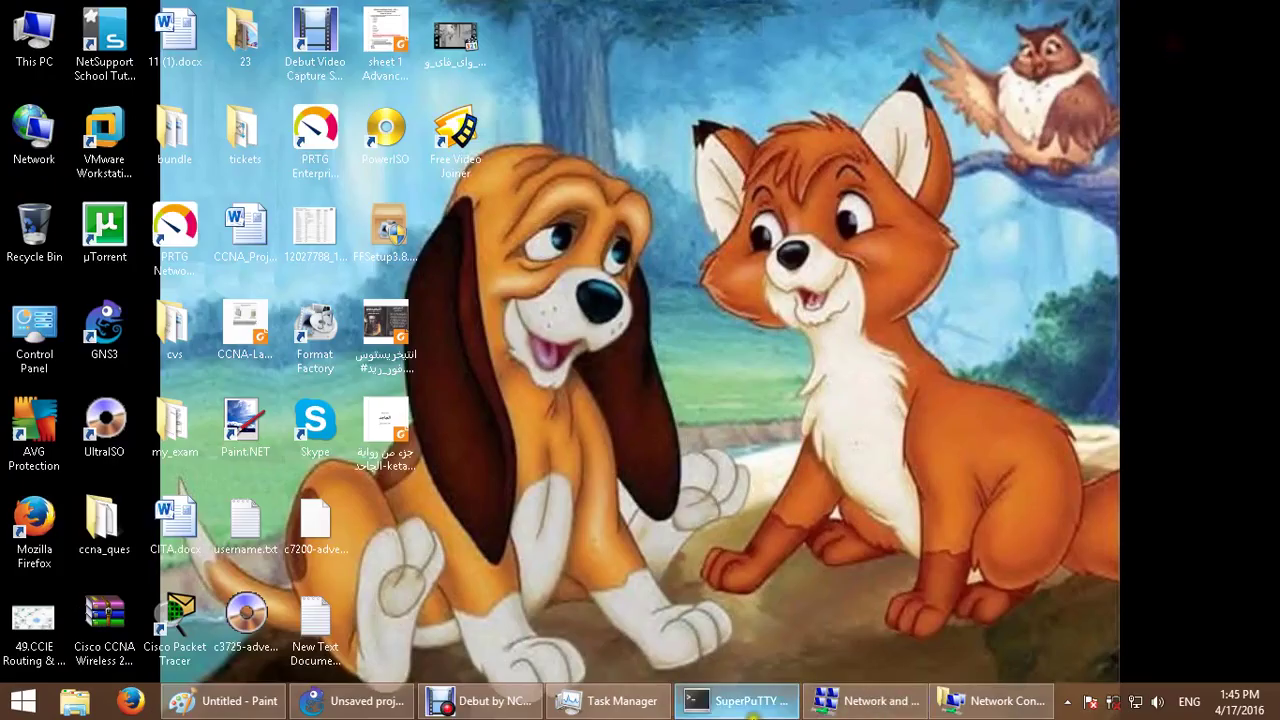
pyautogui.click(270, 708)
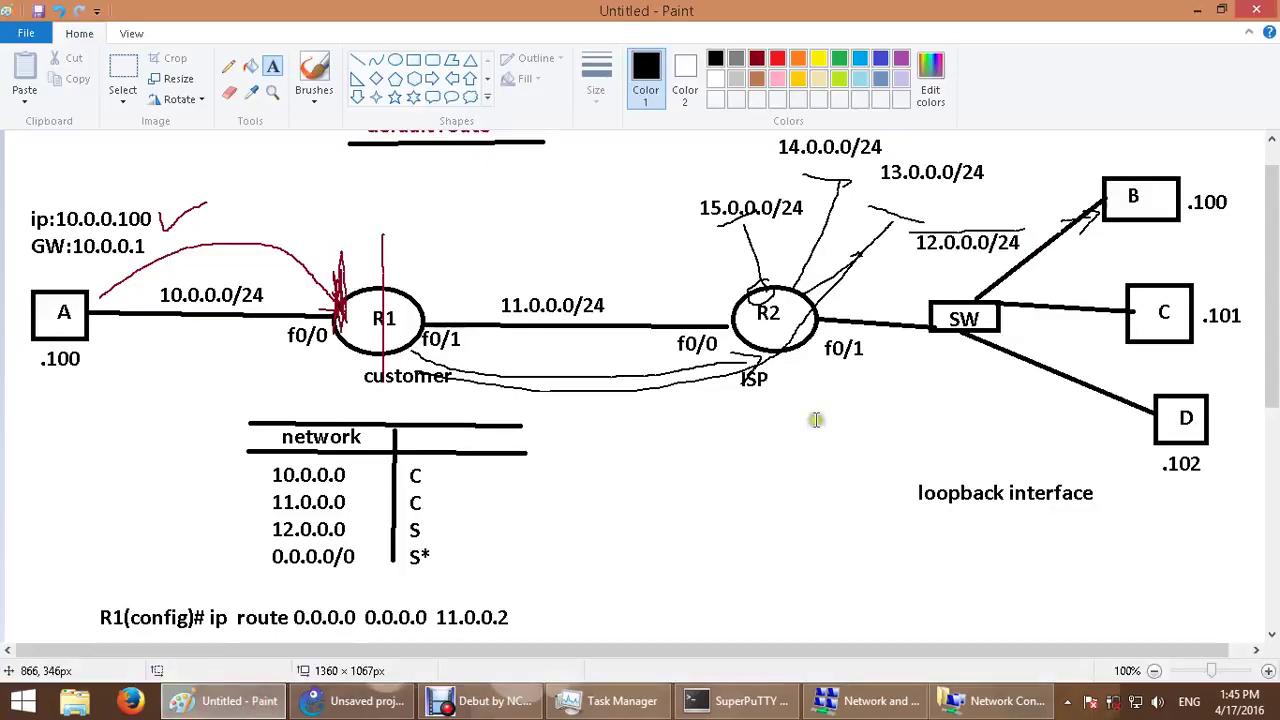